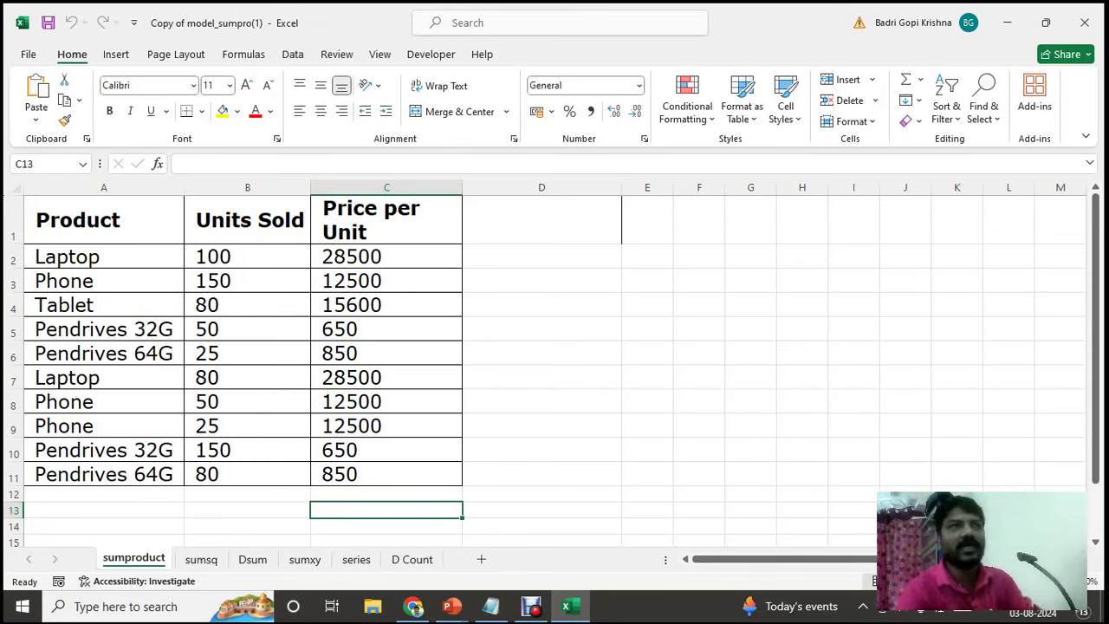
{"action": "left_click_drag", "start_coordinate": [247, 256], "coordinate": [381, 257]}
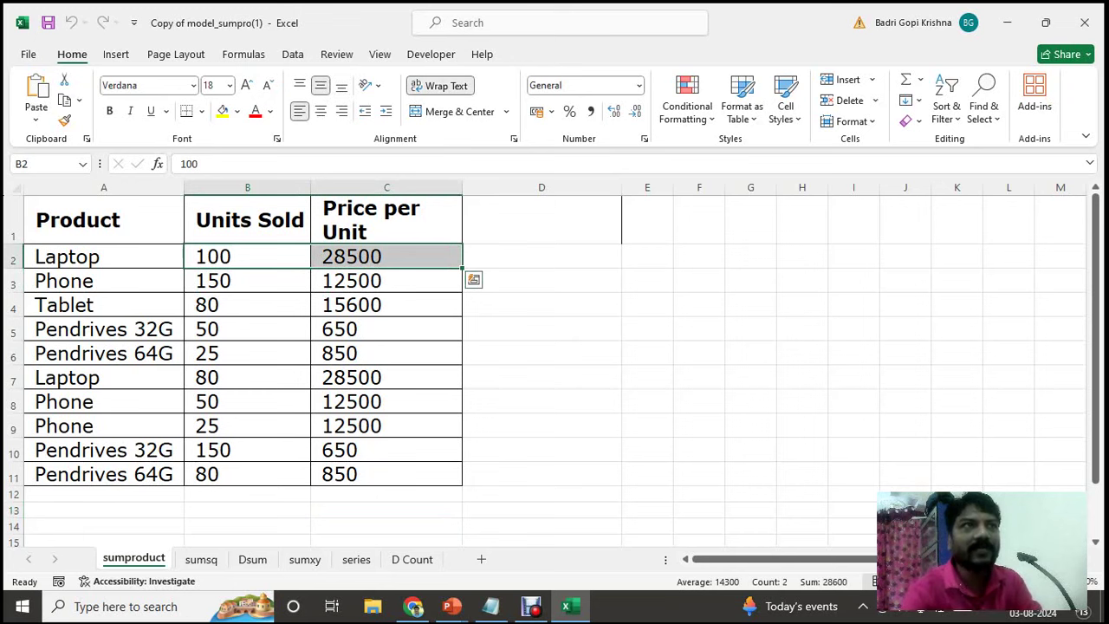
{"action": "left_click", "coordinate": [541, 256]}
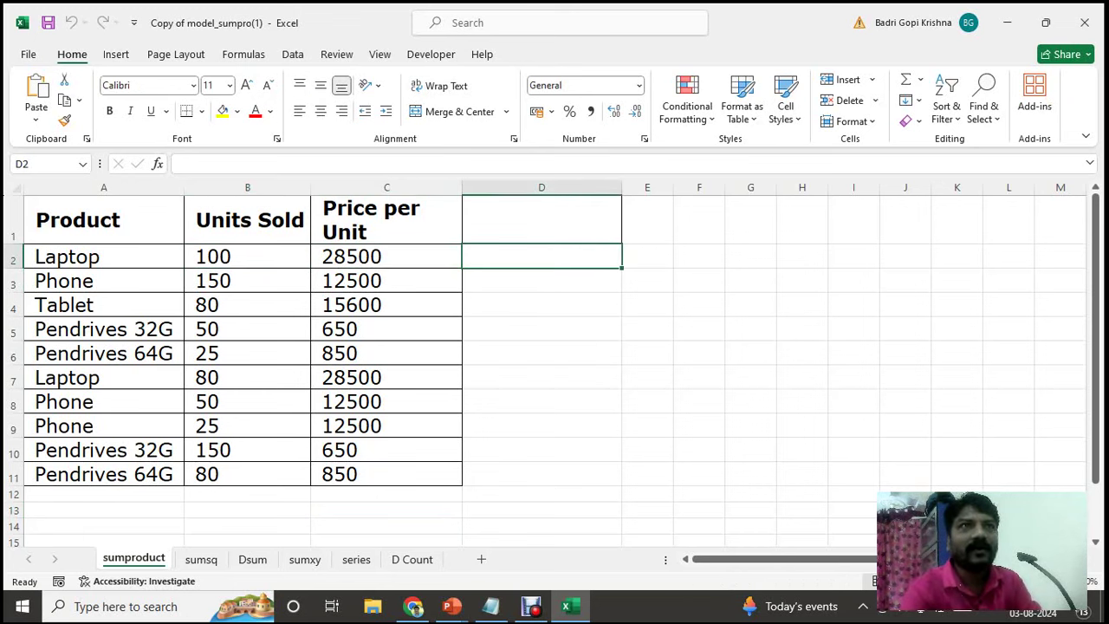
{"action": "left_click", "coordinate": [541, 474]}
{"action": "left_click_drag", "start_coordinate": [541, 256], "coordinate": [541, 476]}
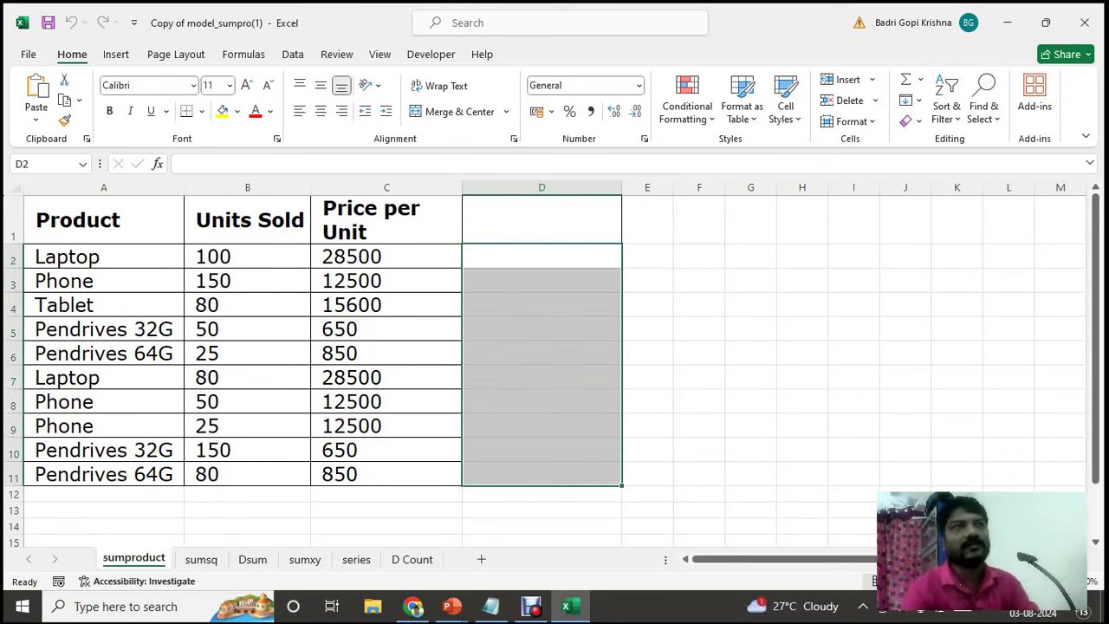
{"action": "left_click_drag", "start_coordinate": [541, 256], "coordinate": [541, 476]}
{"action": "left_click_drag", "start_coordinate": [541, 257], "coordinate": [541, 473]}
{"action": "left_click", "coordinate": [541, 493]}
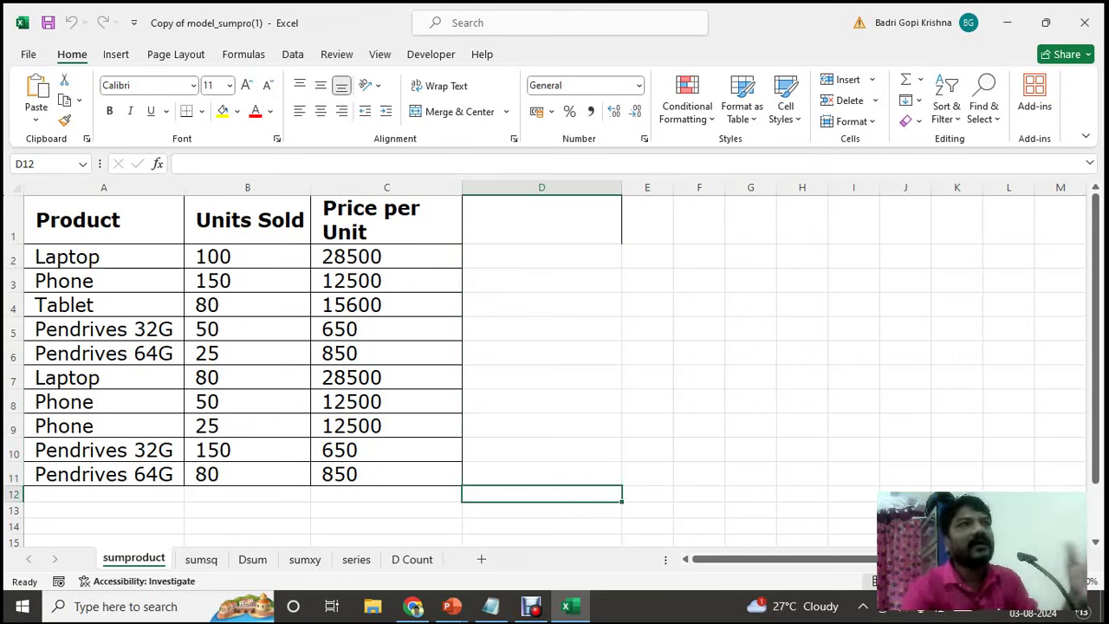
{"action": "left_click", "coordinate": [386, 509]}
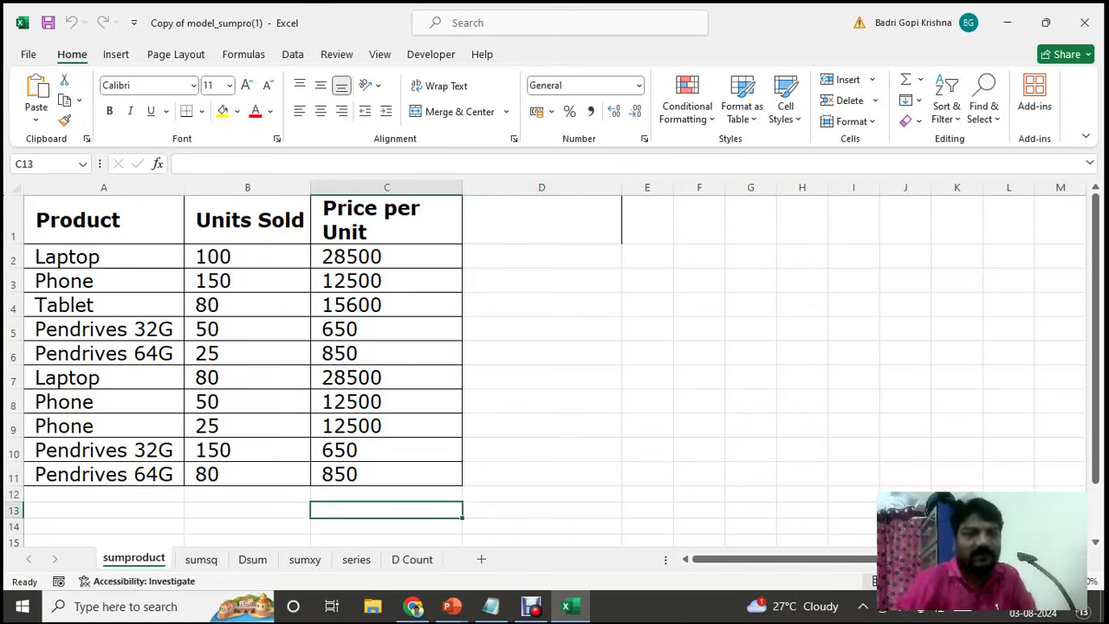
{"action": "left_click", "coordinate": [246, 509]}
{"action": "left_click", "coordinate": [247, 526]}
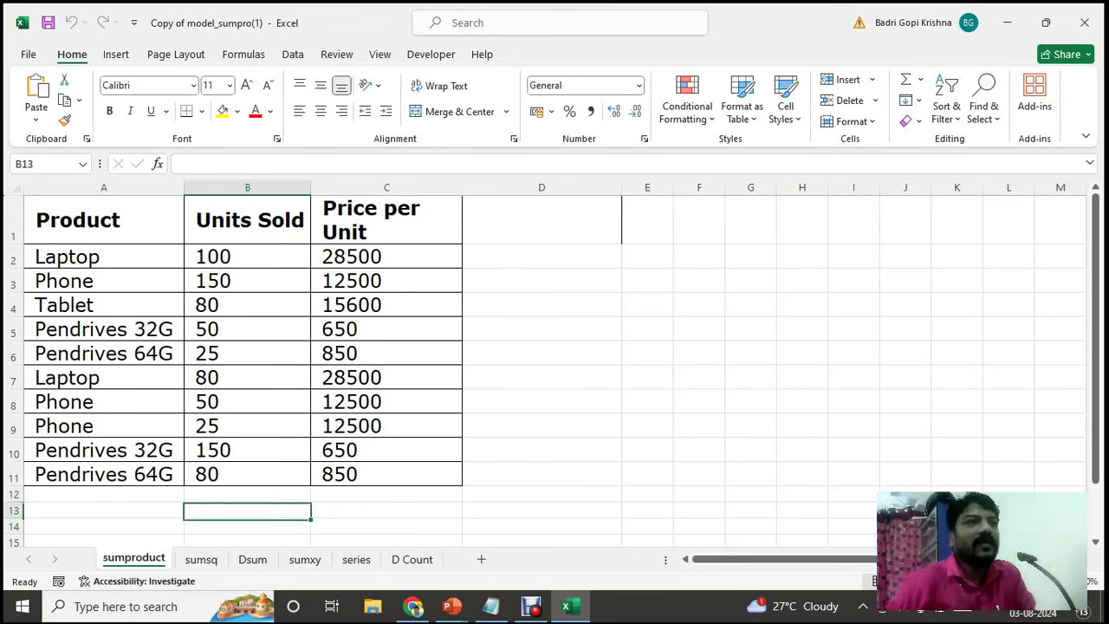
{"action": "left_click", "coordinate": [386, 509]}
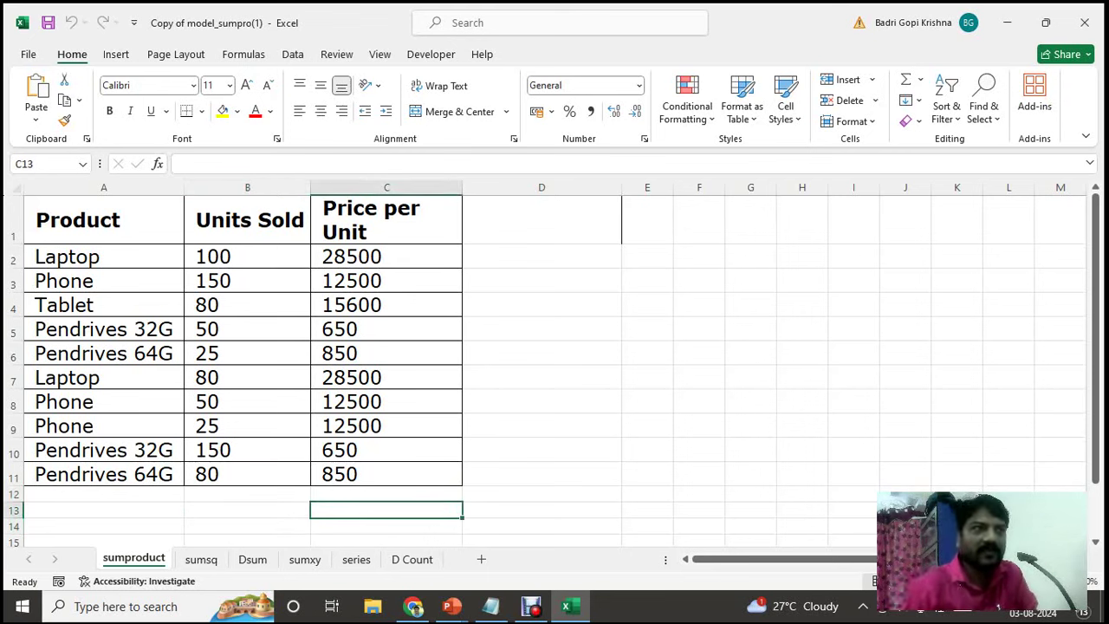
Step: Enter the column heading "products" in cell D1, next to Price per Unit
{"action": "key", "text": "Right"}
{"action": "key", "text": "Up"}
{"action": "key", "text": "Up"}
{"action": "key", "text": "Up"}
{"action": "key", "text": "Up"}
{"action": "key", "text": "Up"}
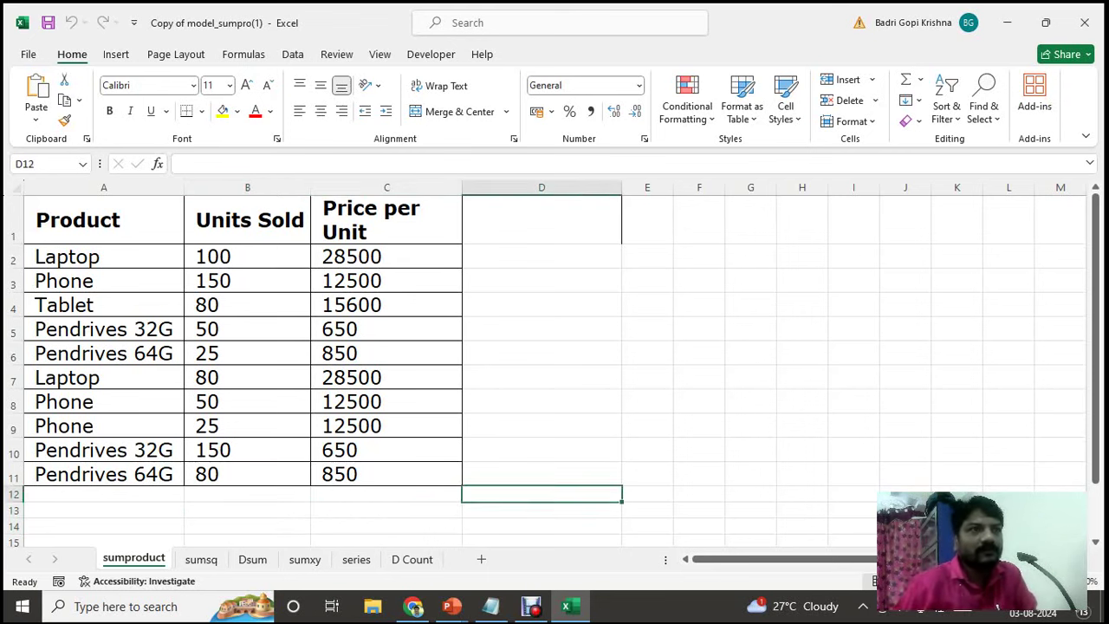
{"action": "key", "text": "Up"}
{"action": "key", "text": "Up"}
{"action": "key", "text": "Up"}
{"action": "key", "text": "Up"}
{"action": "key", "text": "Up"}
{"action": "key", "text": "Up"}
{"action": "key", "text": "Up"}
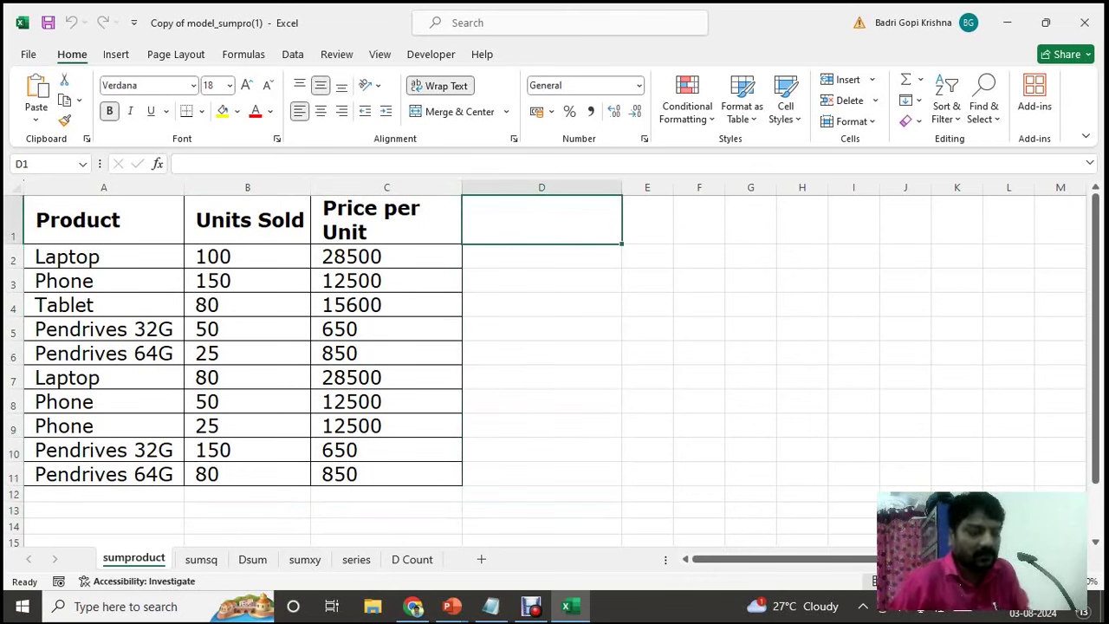
{"action": "key", "text": "F2"}
{"action": "type", "text": "products"}
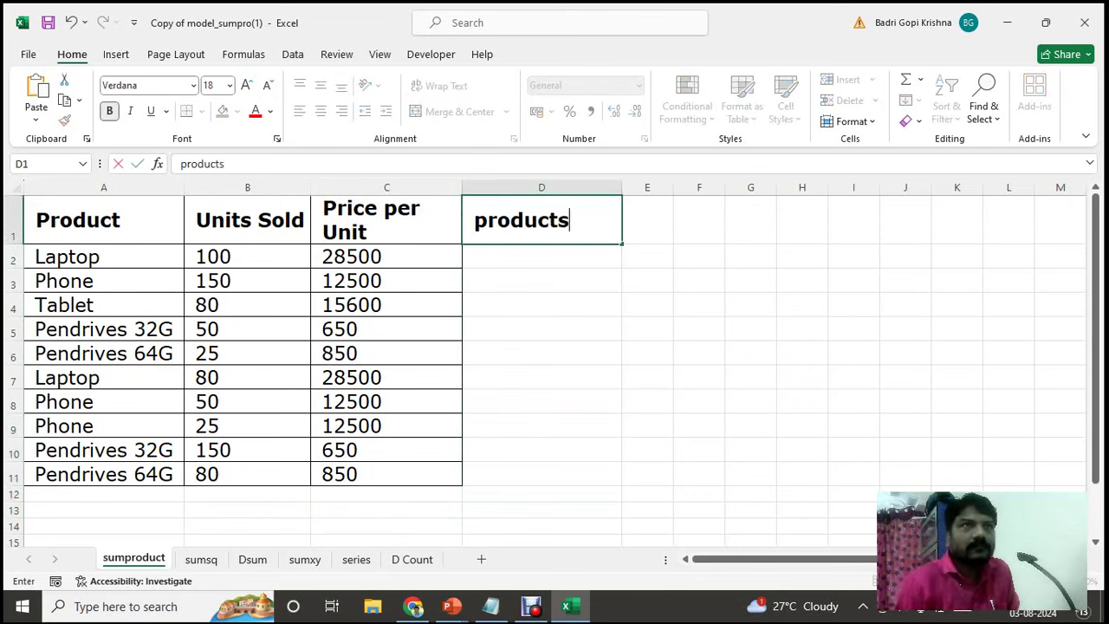
{"action": "key", "text": "Return"}
Step: Extend the heading in cell D1 to read "products (Amounts)"
{"action": "key", "text": "Up"}
{"action": "key", "text": "F2"}
{"action": "type", "text": "(Am"}
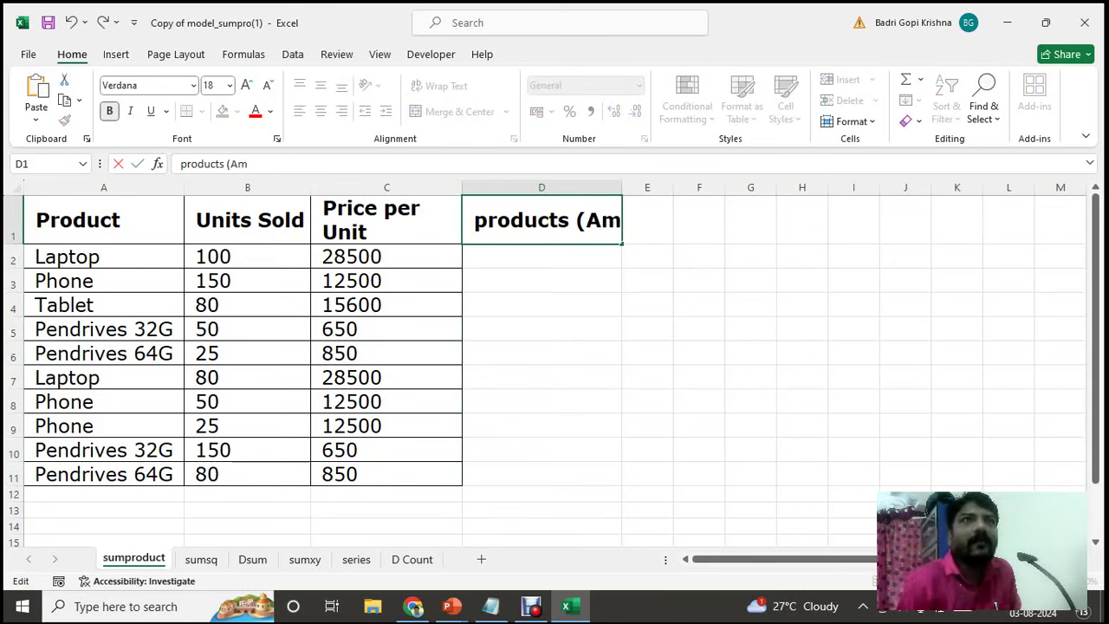
{"action": "type", "text": "ounts)"}
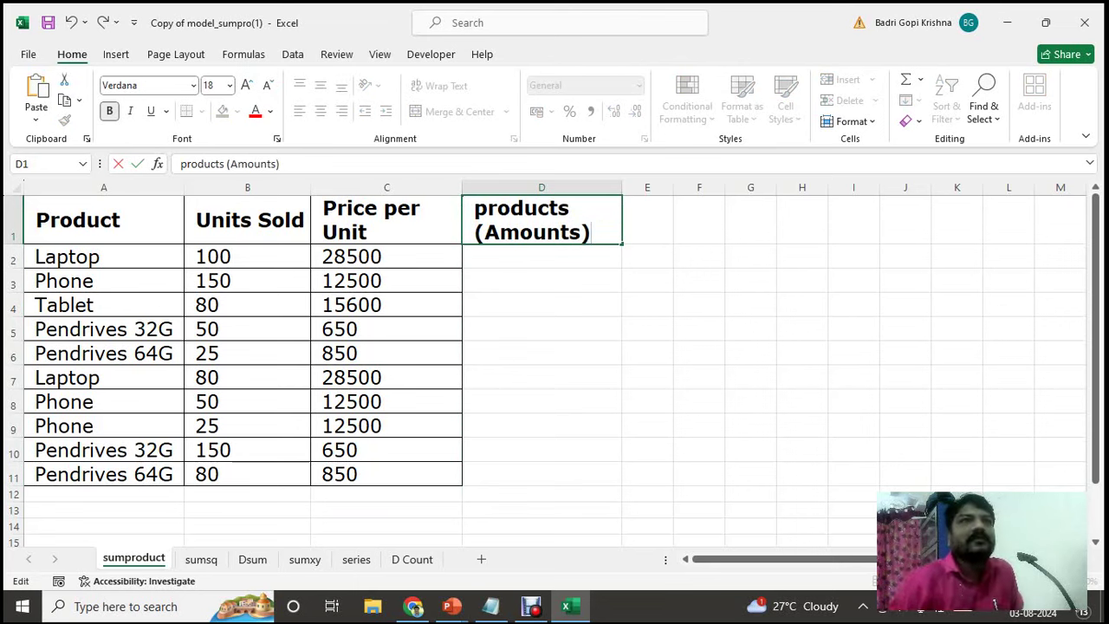
{"action": "key", "text": "Return"}
{"action": "key", "text": "Left"}
{"action": "key", "text": "Left"}
{"action": "key", "text": "Right"}
{"action": "key", "text": "Right"}
{"action": "key", "text": "Left"}
{"action": "key", "text": "Left"}
{"action": "key", "text": "Right"}
{"action": "key", "text": "Right"}
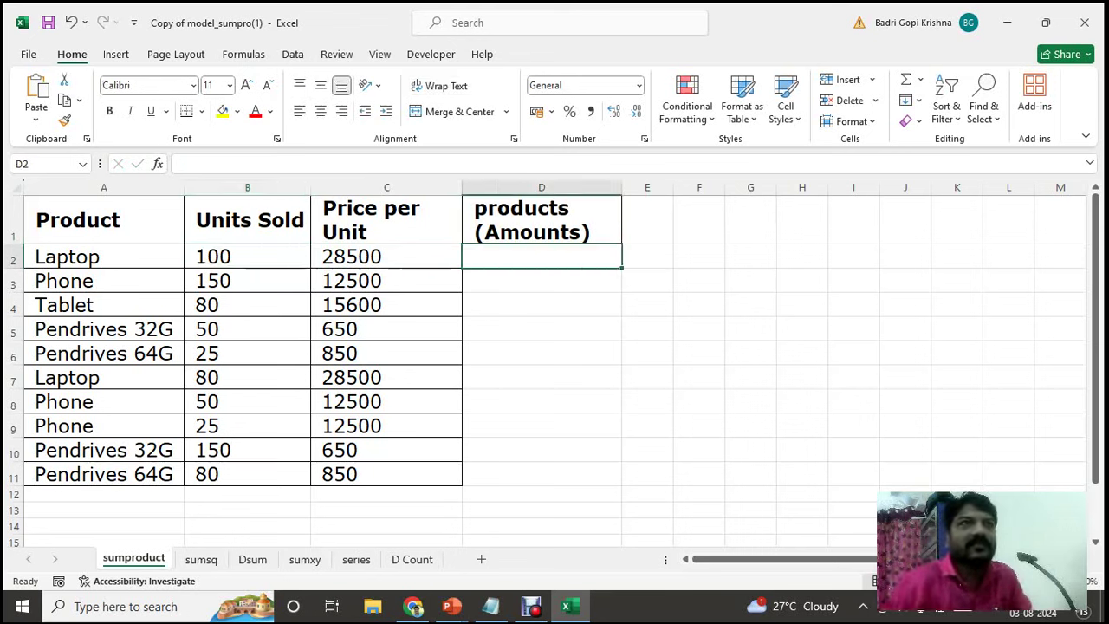
Step: Multiply units sold by price per unit in D2 with =B2*C2 and fill the formula down to D11
{"action": "type", "text": "="}
{"action": "key", "text": "Left"}
{"action": "key", "text": "Left"}
{"action": "type", "text": "*"}
{"action": "key", "text": "Left"}
{"action": "key", "text": "Return"}
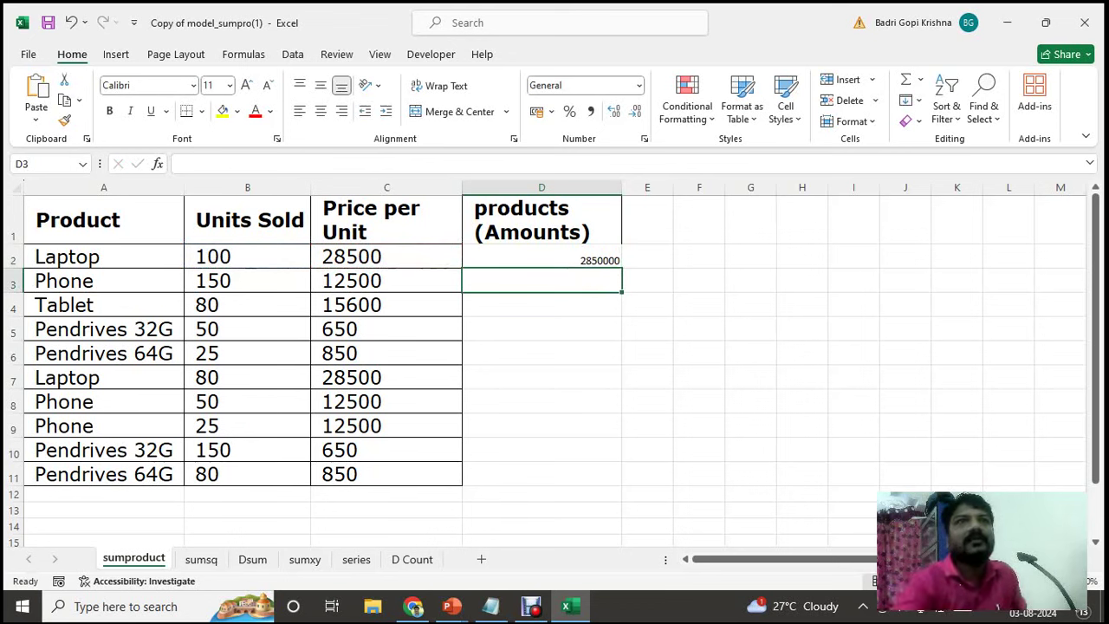
{"action": "left_click", "coordinate": [542, 259]}
{"action": "left_click_drag", "start_coordinate": [621, 267], "coordinate": [621, 486]}
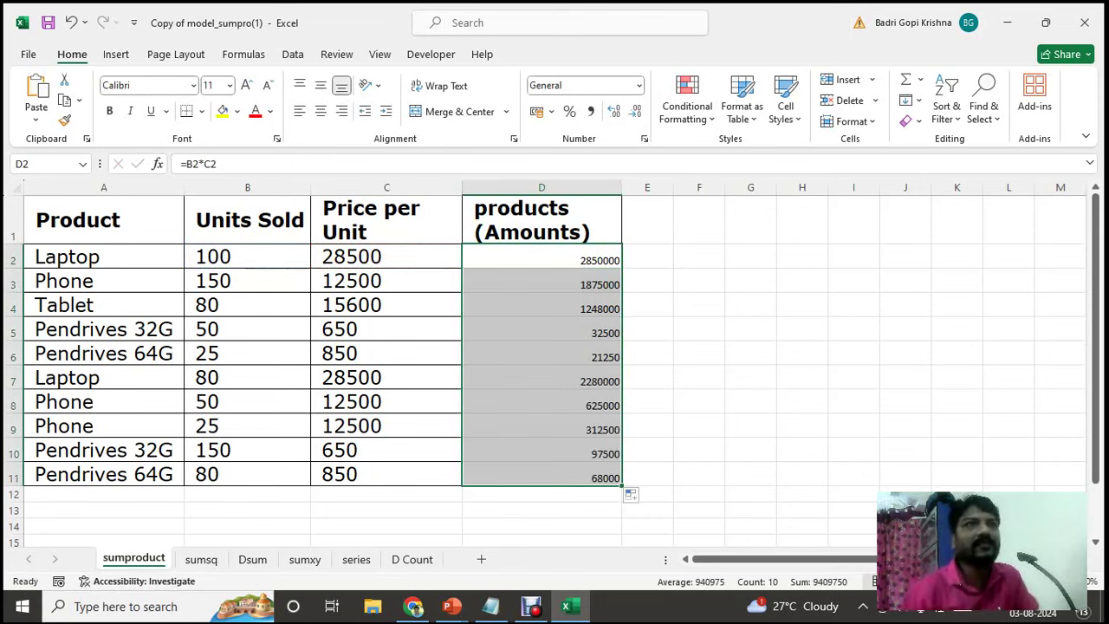
Step: Total the amounts in cell D12 with =SUM(D2:D11) and make the total bold
{"action": "key", "text": "Down"}
{"action": "key", "text": "Down"}
{"action": "key", "text": "Down"}
{"action": "key", "text": "Down"}
{"action": "key", "text": "Down"}
{"action": "key", "text": "Down"}
{"action": "key", "text": "Down"}
{"action": "key", "text": "Down"}
{"action": "key", "text": "Down"}
{"action": "key", "text": "Down"}
{"action": "key", "text": "alt+equal"}
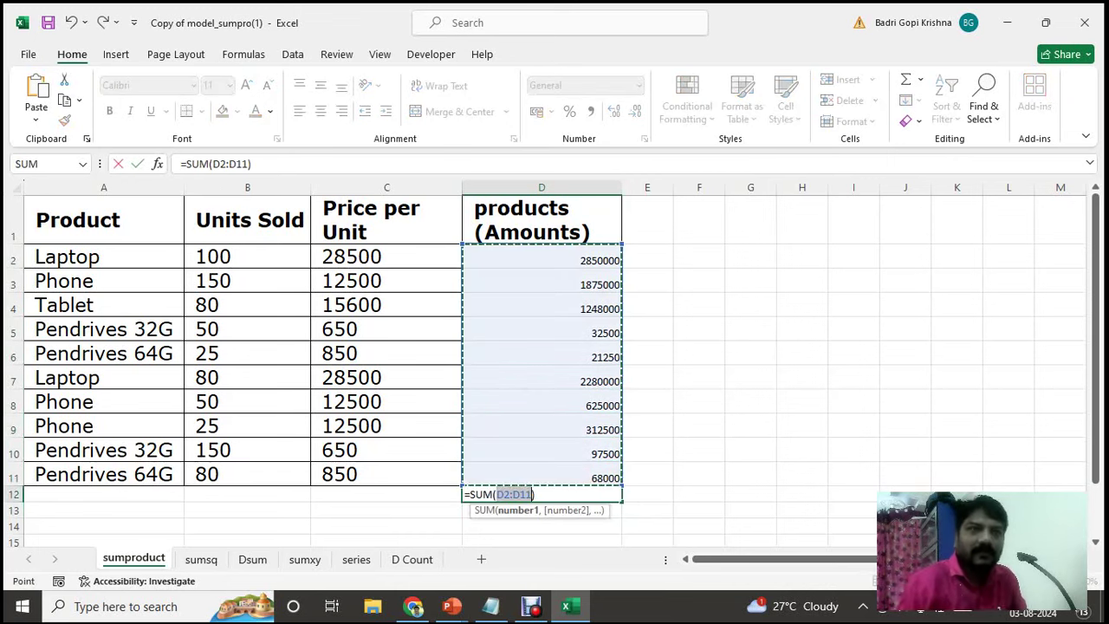
{"action": "key", "text": "Return"}
{"action": "key", "text": "Up"}
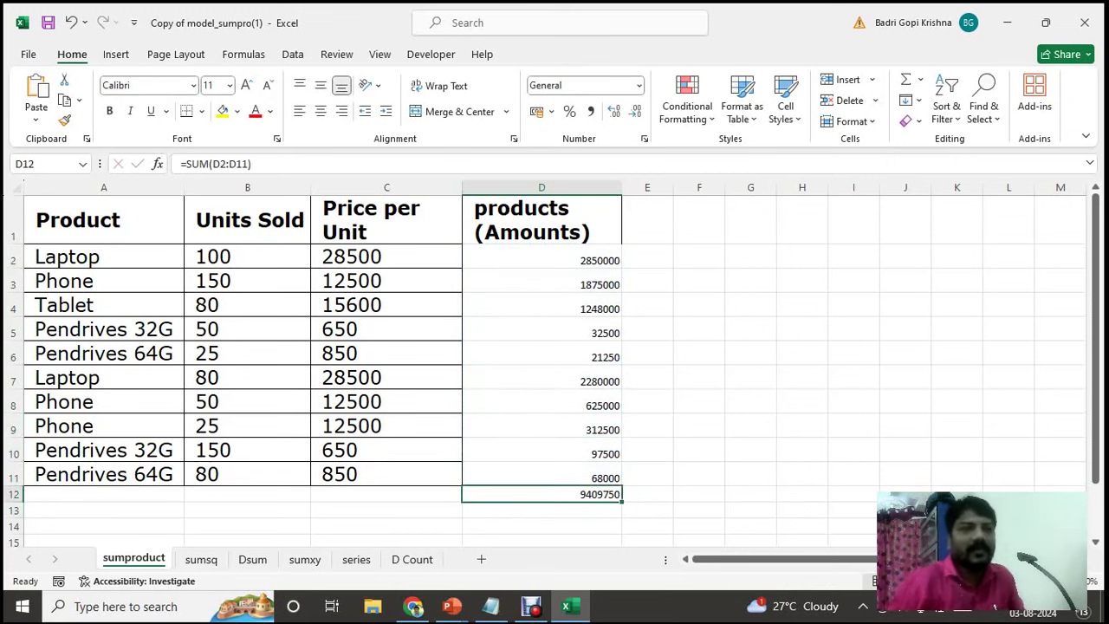
{"action": "key", "text": "ctrl+b"}
Step: Apply all borders to the amounts in D2:D11
{"action": "key", "text": "Up"}
{"action": "key", "text": "Up"}
{"action": "key", "text": "Down"}
{"action": "key", "text": "shift+Up"}
{"action": "key", "text": "shift+Up"}
{"action": "key", "text": "shift+Up"}
{"action": "key", "text": "shift+Up"}
{"action": "key", "text": "shift+Up"}
{"action": "key", "text": "shift+Up"}
{"action": "key", "text": "shift+Up"}
{"action": "key", "text": "shift+Up"}
{"action": "key", "text": "shift+Up"}
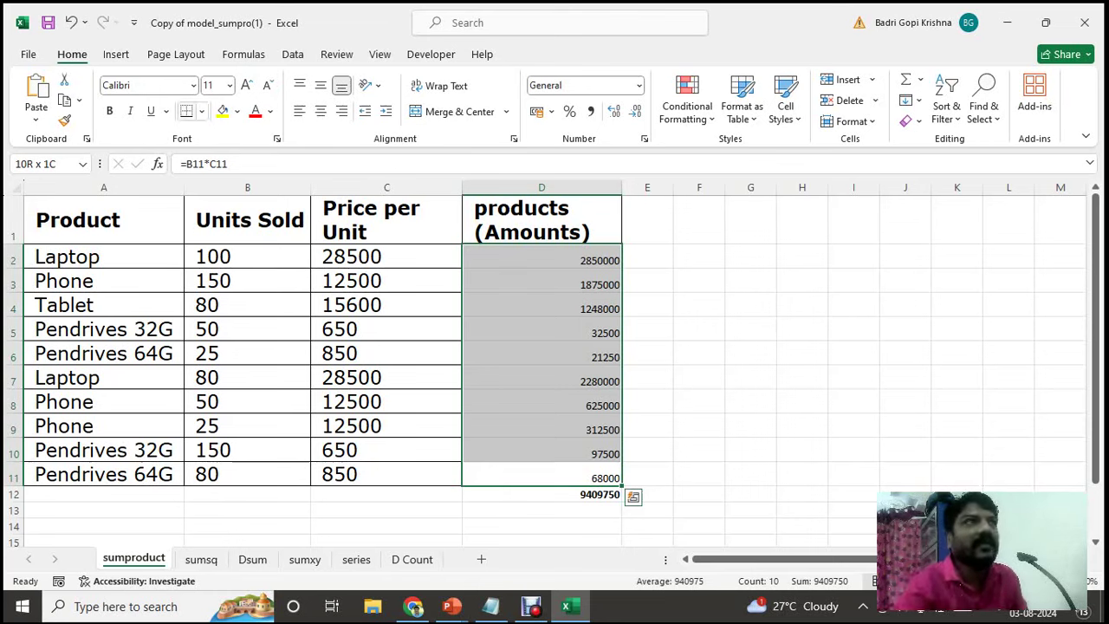
{"action": "left_click", "coordinate": [201, 111]}
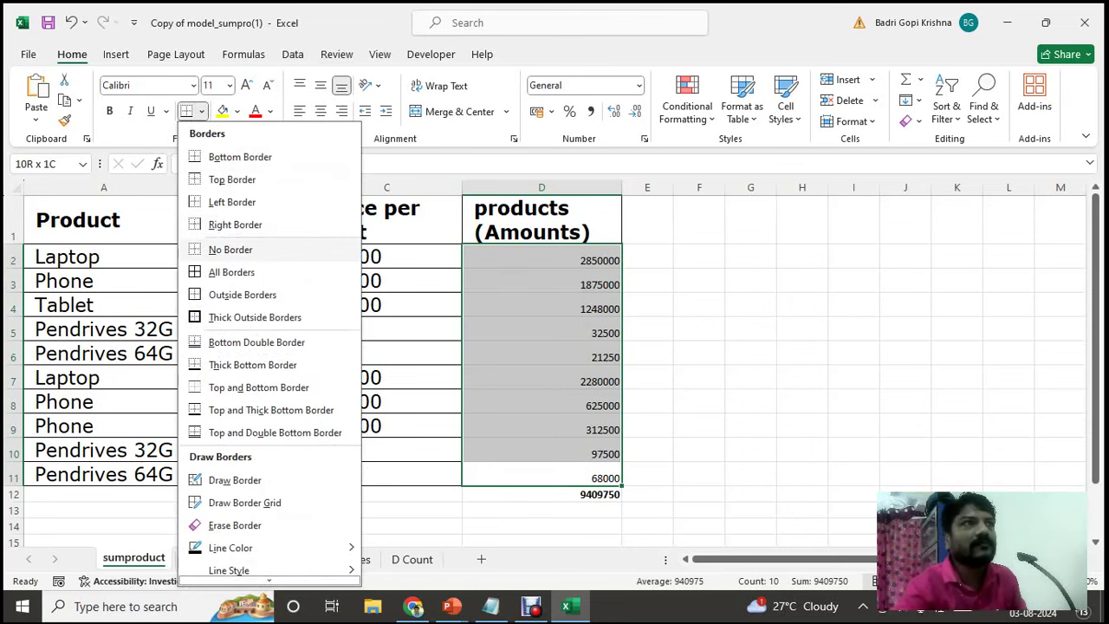
{"action": "left_click", "coordinate": [229, 269]}
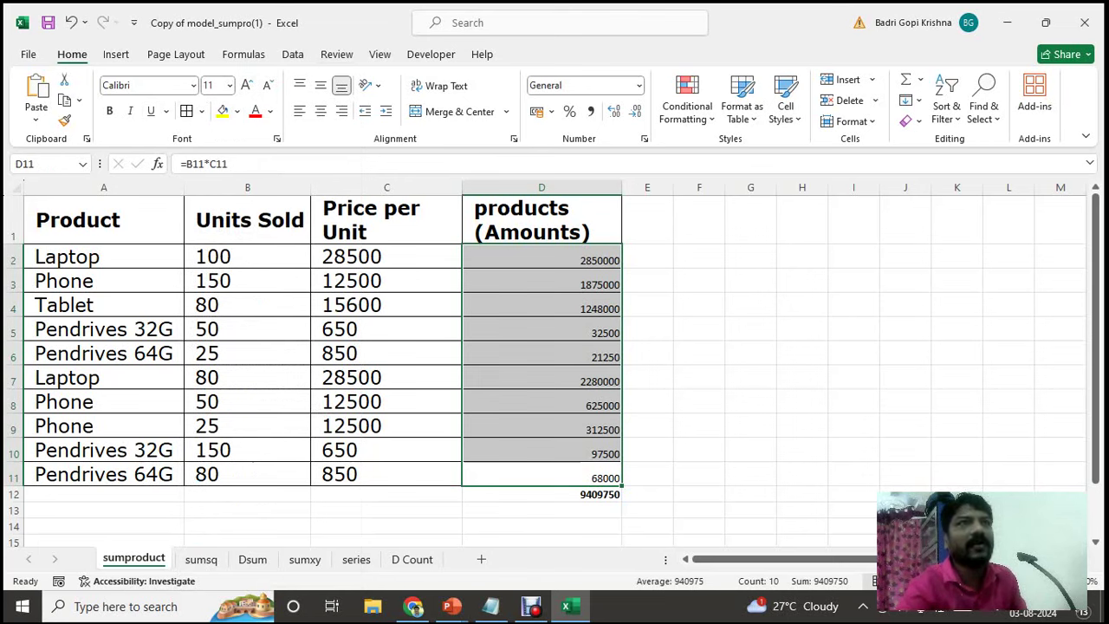
Step: Copy the formatting of cell C2 onto the amounts in D2:D11 with Format Painter
{"action": "left_click", "coordinate": [386, 256]}
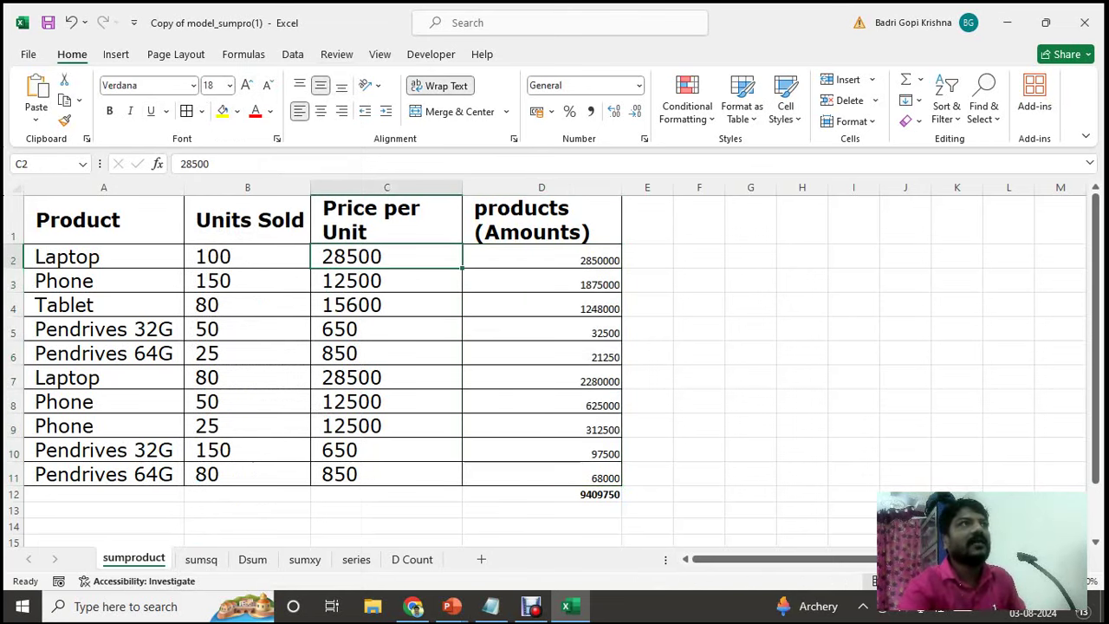
{"action": "left_click", "coordinate": [64, 121]}
{"action": "left_click_drag", "start_coordinate": [541, 256], "coordinate": [542, 474]}
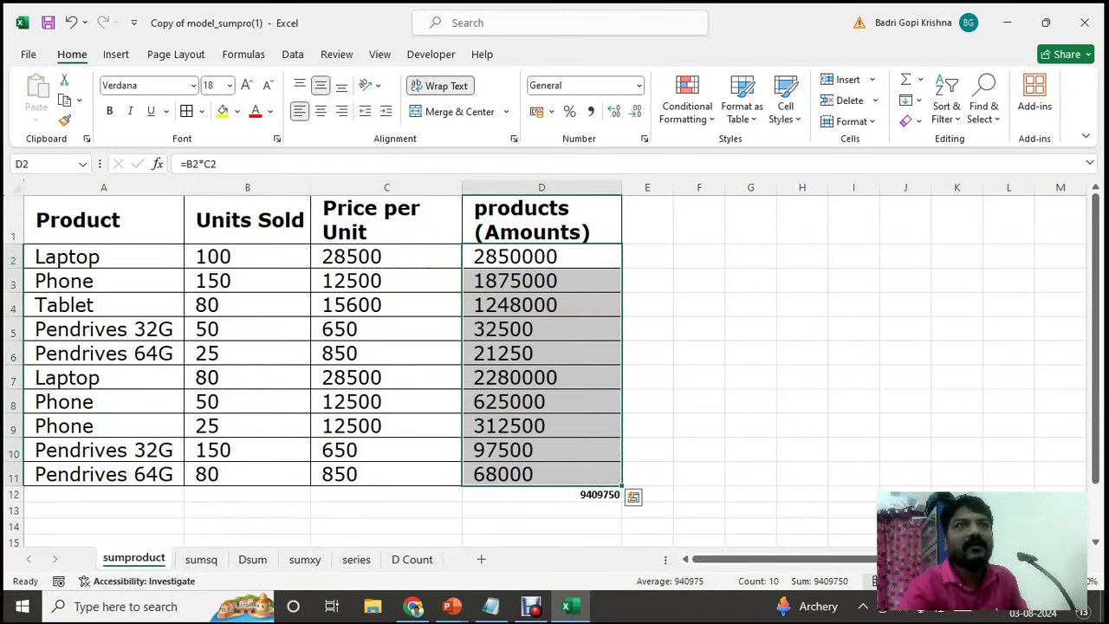
{"action": "left_click", "coordinate": [541, 220]}
{"action": "left_click", "coordinate": [541, 256]}
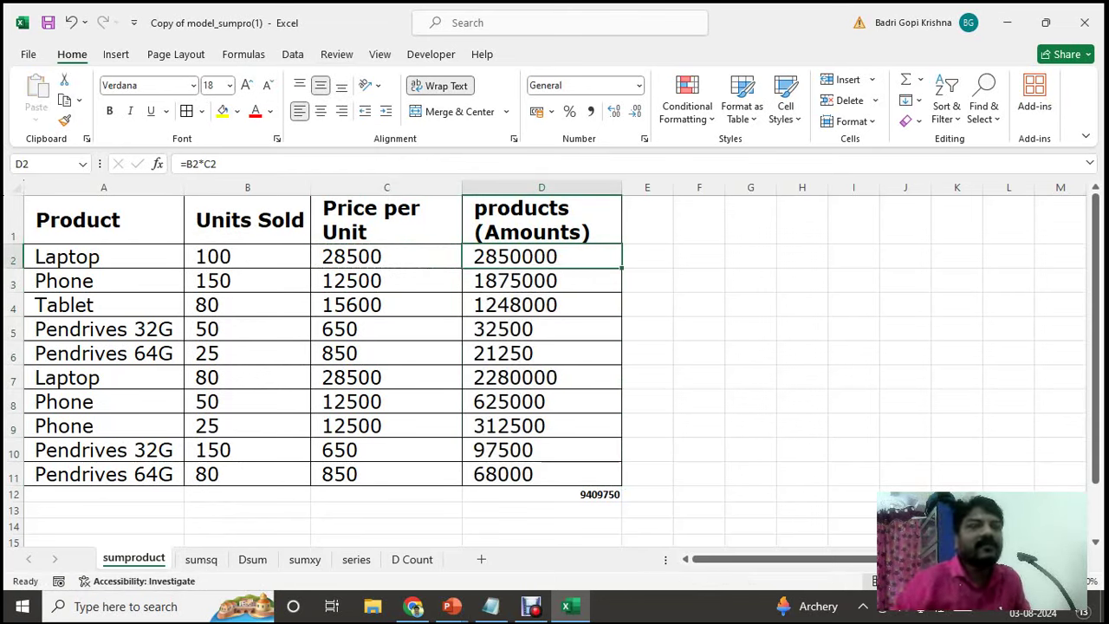
{"action": "left_click", "coordinate": [103, 256]}
{"action": "left_click", "coordinate": [542, 256]}
{"action": "left_click", "coordinate": [386, 257]}
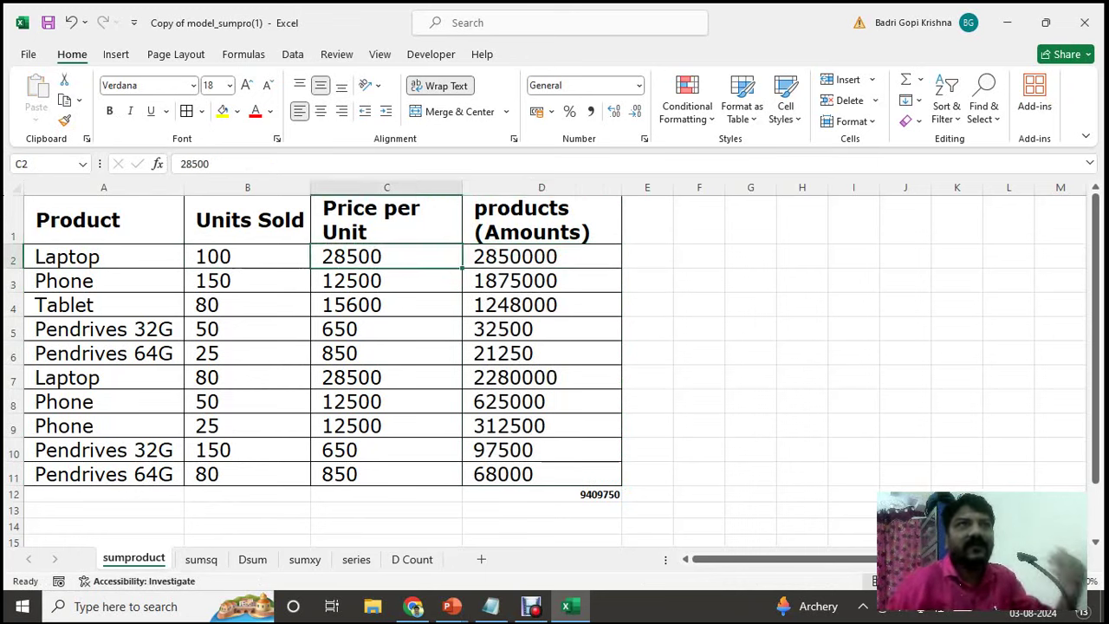
Step: Apply all borders to the total in cell D12
{"action": "left_click", "coordinate": [541, 256]}
{"action": "key", "text": "Down"}
{"action": "key", "text": "Down"}
{"action": "key", "text": "Down"}
{"action": "key", "text": "Down"}
{"action": "key", "text": "Down"}
{"action": "key", "text": "Down"}
{"action": "key", "text": "Down"}
{"action": "key", "text": "Down"}
{"action": "key", "text": "Down"}
{"action": "key", "text": "Down"}
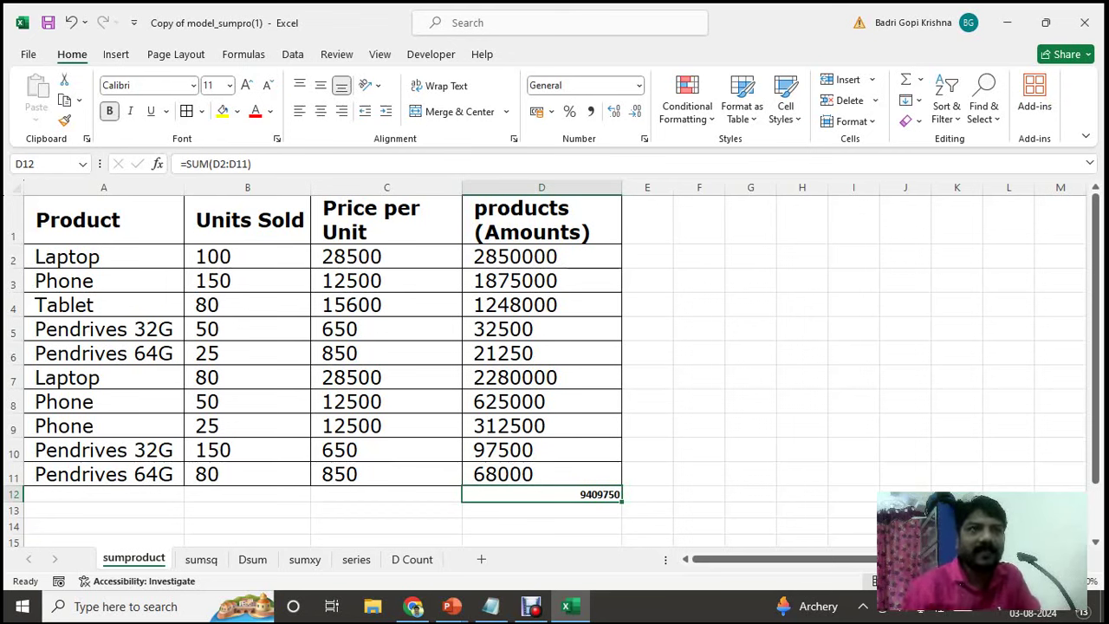
{"action": "key", "text": "Down"}
{"action": "key", "text": "Left"}
{"action": "key", "text": "Left"}
{"action": "key", "text": "Right"}
{"action": "key", "text": "Down"}
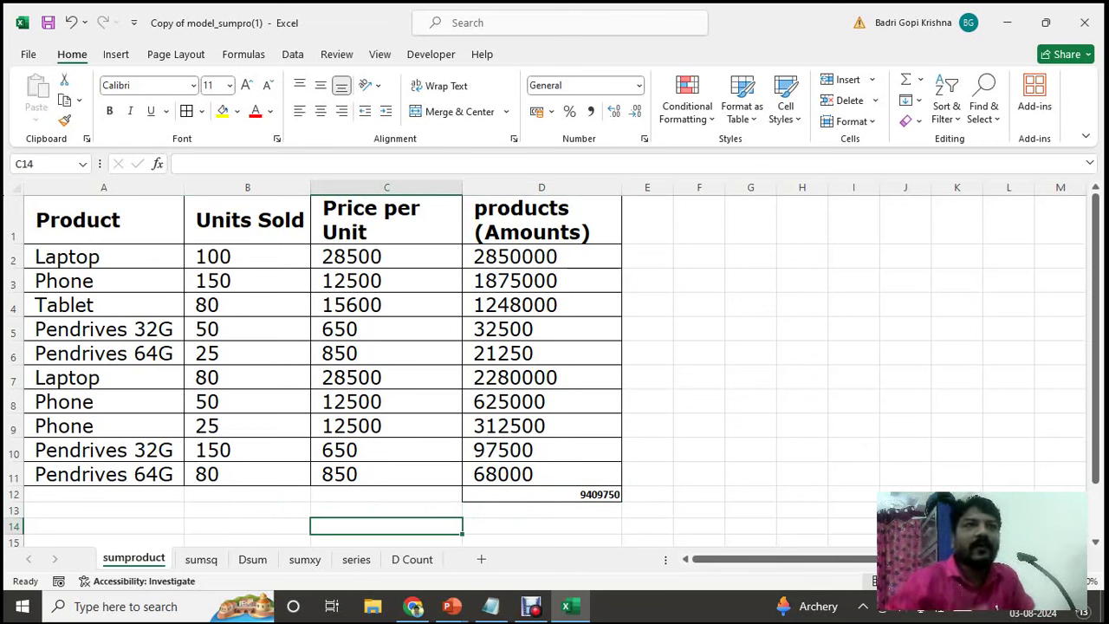
{"action": "key", "text": "Up"}
{"action": "key", "text": "Up"}
{"action": "key", "text": "Right"}
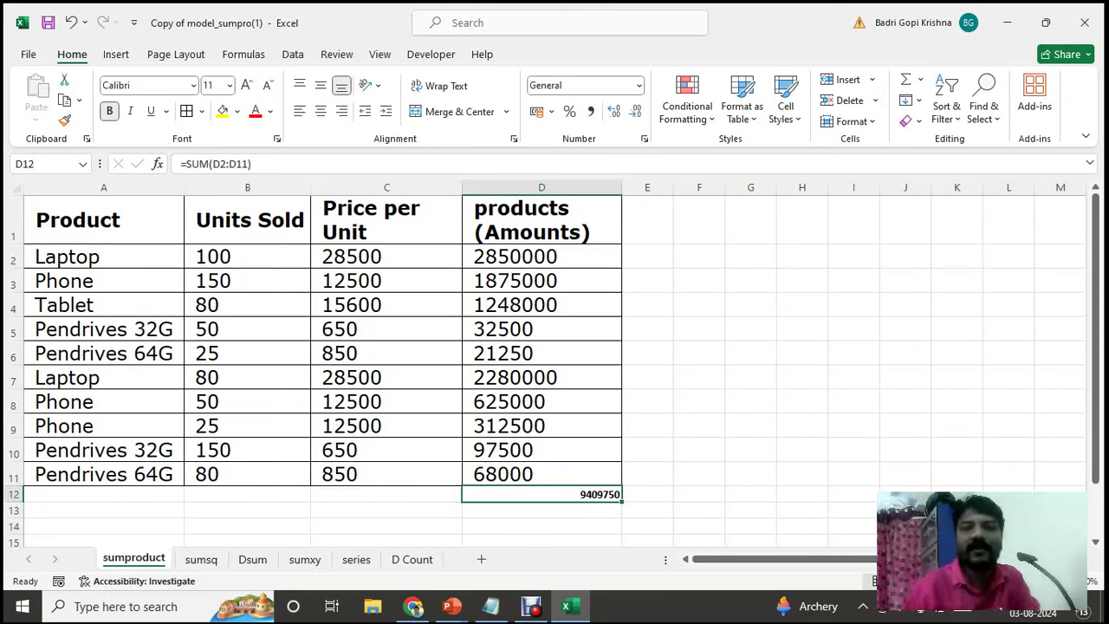
Step: Calculate the total sales amount in cell C14 with =SUMPRODUCT(B2:B11,C2:C11)
{"action": "key", "text": "Down"}
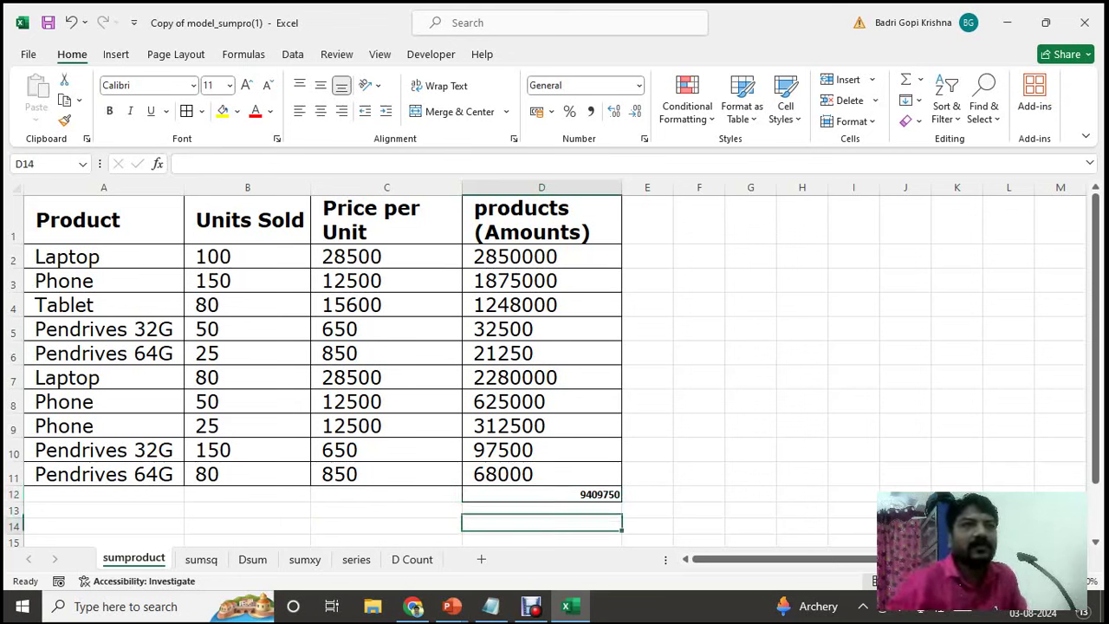
{"action": "key", "text": "Down"}
{"action": "key", "text": "Left"}
{"action": "type", "text": "="}
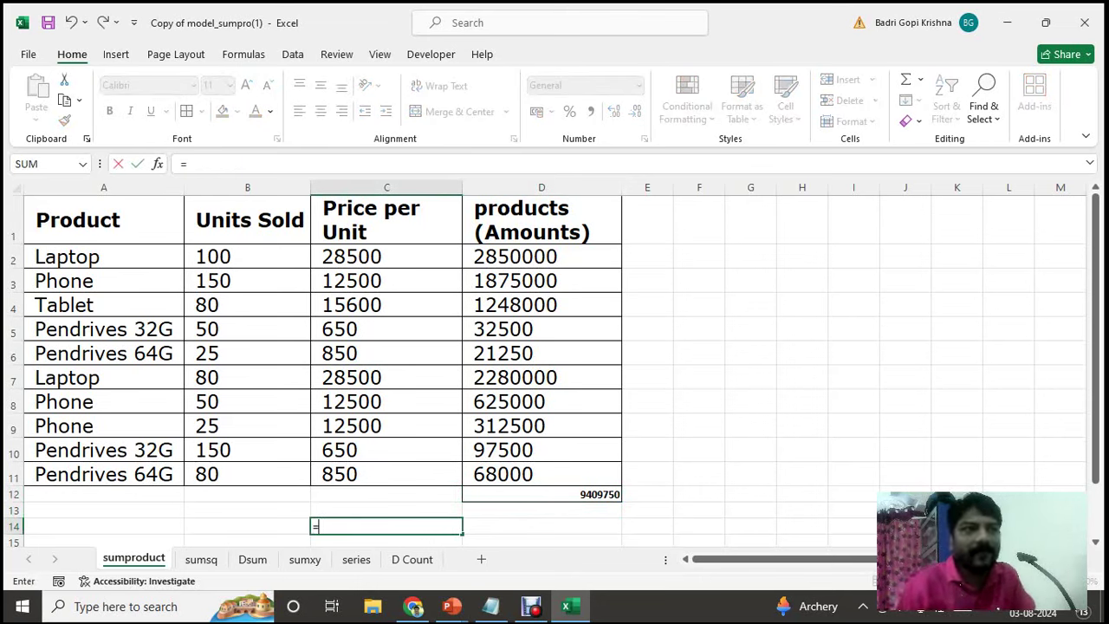
{"action": "type", "text": "sumpr"}
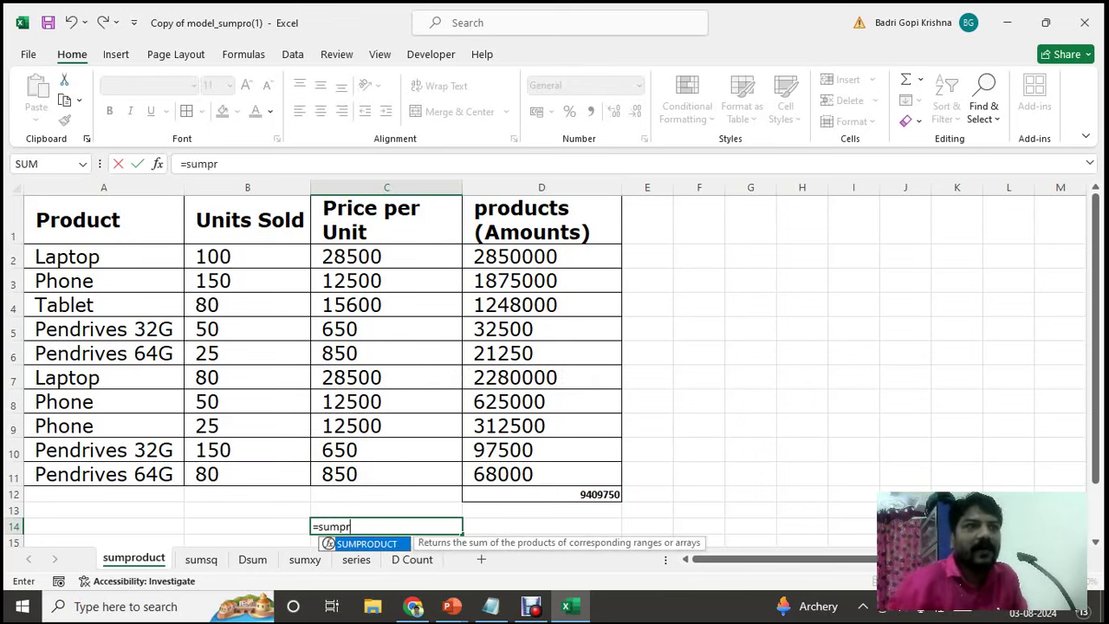
{"action": "key", "text": "Tab"}
{"action": "left_click_drag", "start_coordinate": [247, 256], "coordinate": [308, 475]}
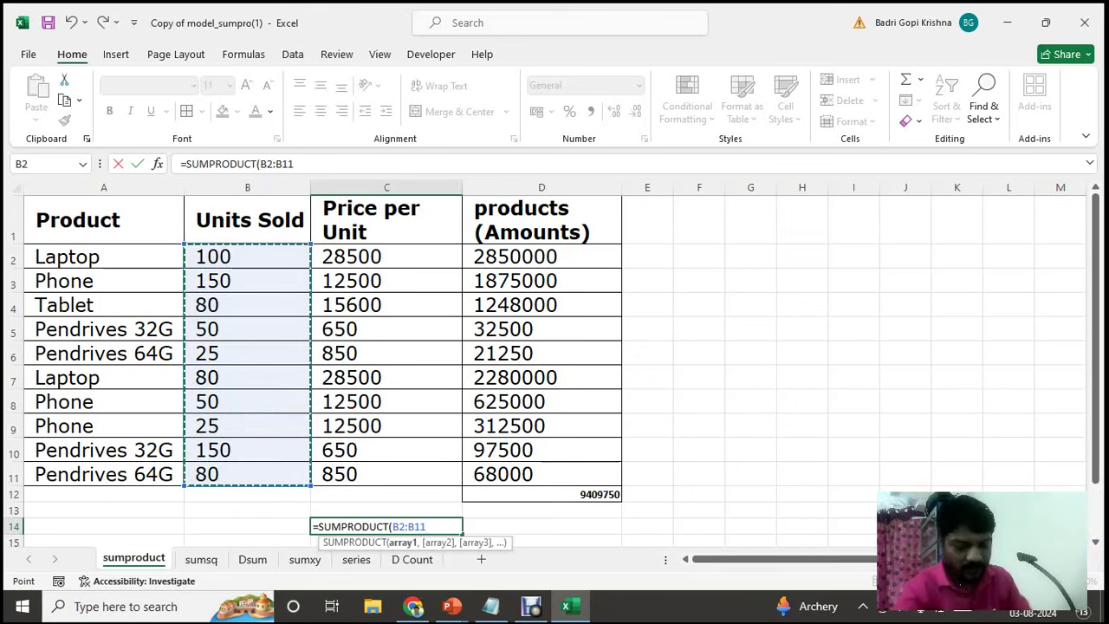
{"action": "type", "text": ","}
{"action": "left_click_drag", "start_coordinate": [386, 257], "coordinate": [386, 474]}
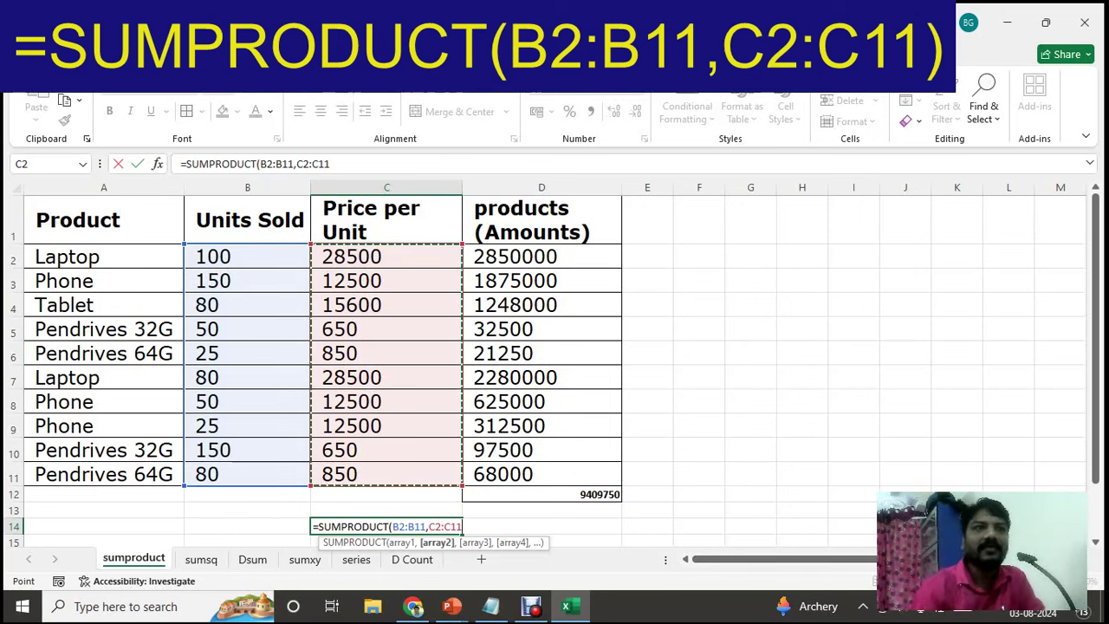
{"action": "type", "text": ")"}
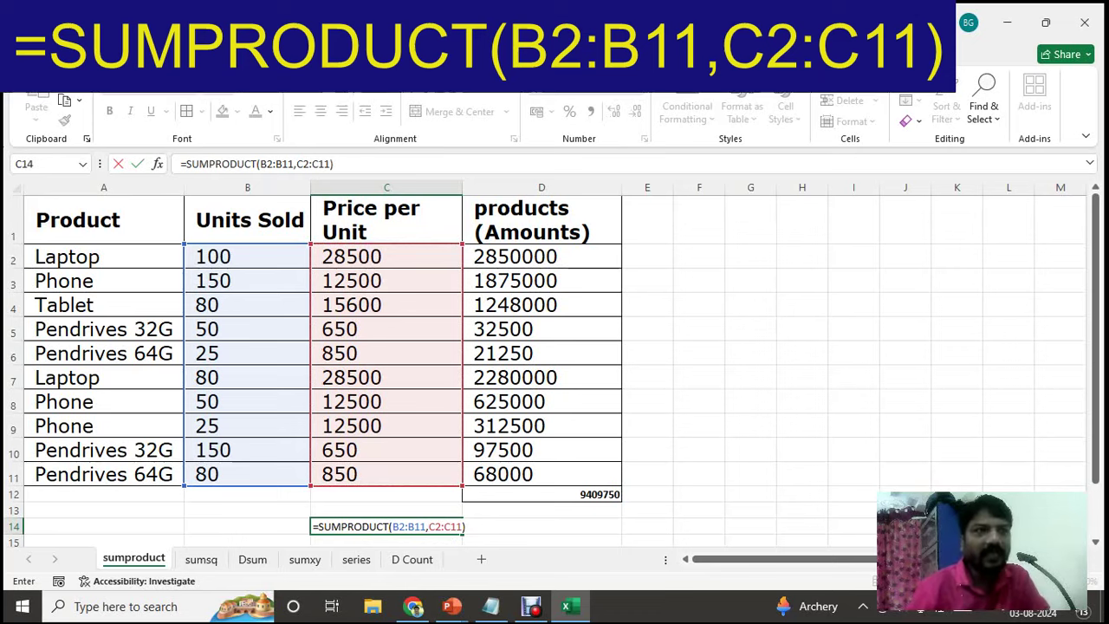
{"action": "key", "text": "ctrl+Return"}
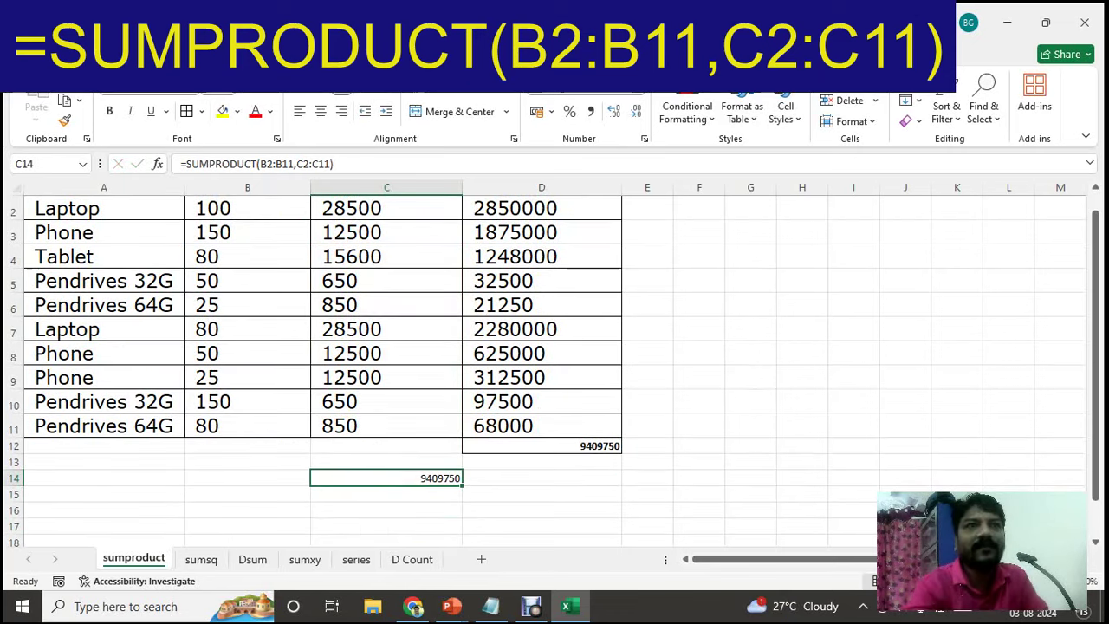
Step: Select the amounts in D2:D11 to check their sum against the SUMPRODUCT formula in C14
{"action": "scroll", "coordinate": [542, 347], "scroll_direction": "up", "scroll_amount": 1}
{"action": "left_click_drag", "start_coordinate": [541, 258], "coordinate": [541, 475]}
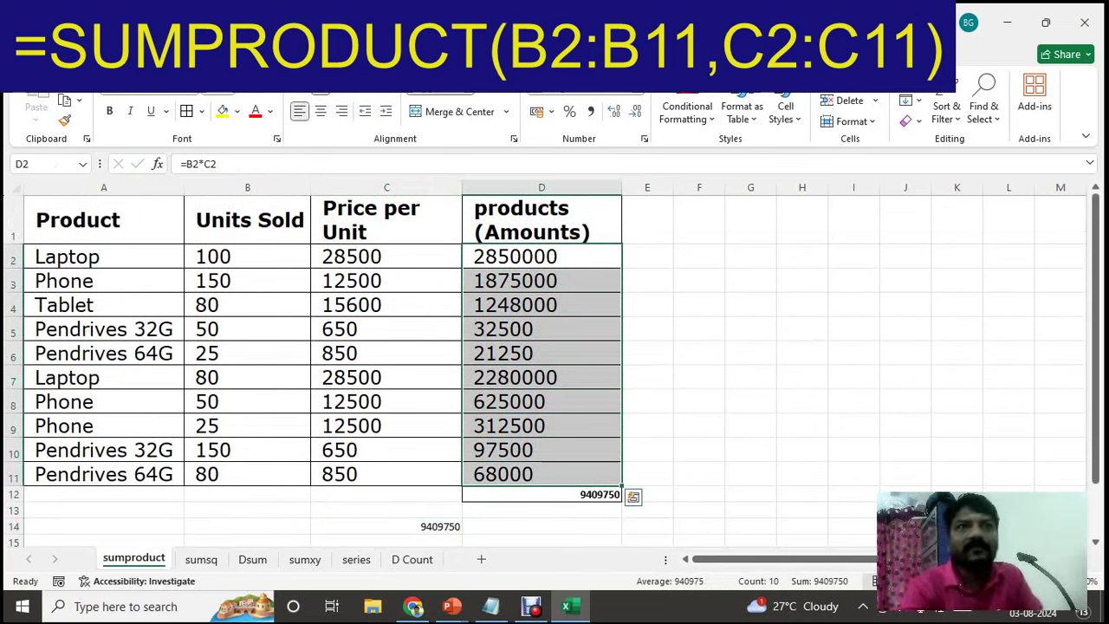
Step: Compare the totals in D12 and C14, and label the C14 total "SumProduct" in cell B14
{"action": "left_click", "coordinate": [541, 493]}
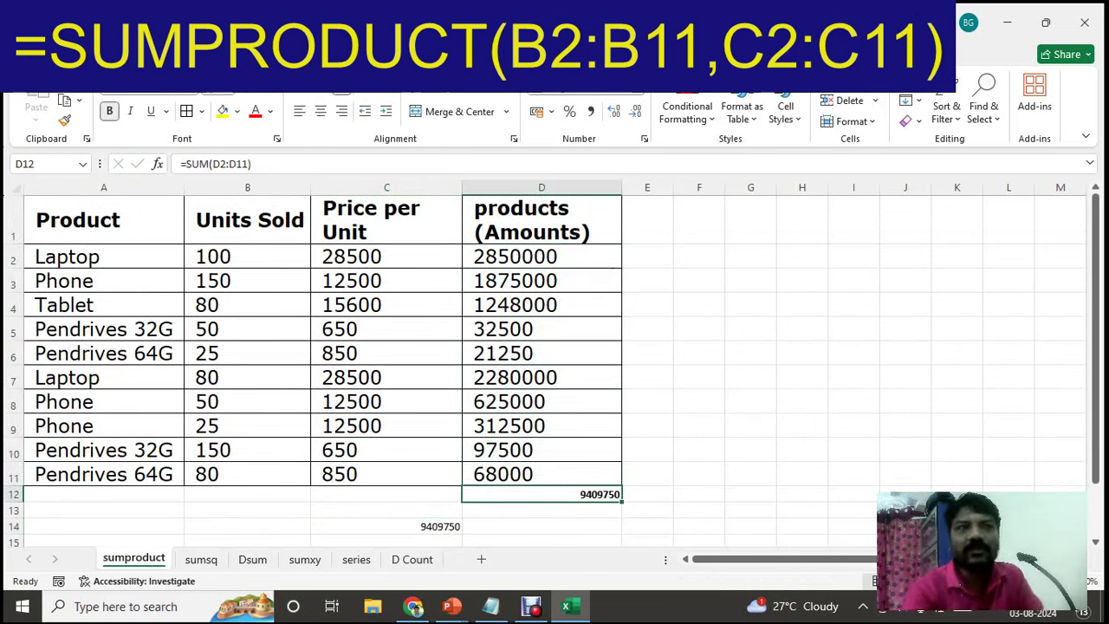
{"action": "left_click", "coordinate": [386, 525]}
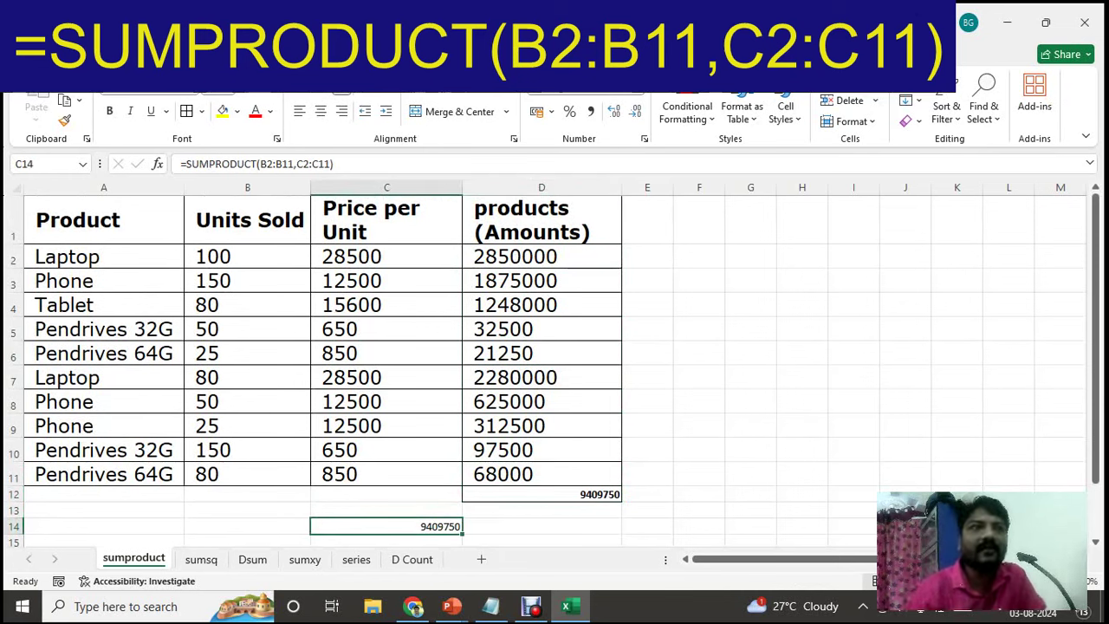
{"action": "left_click", "coordinate": [246, 526]}
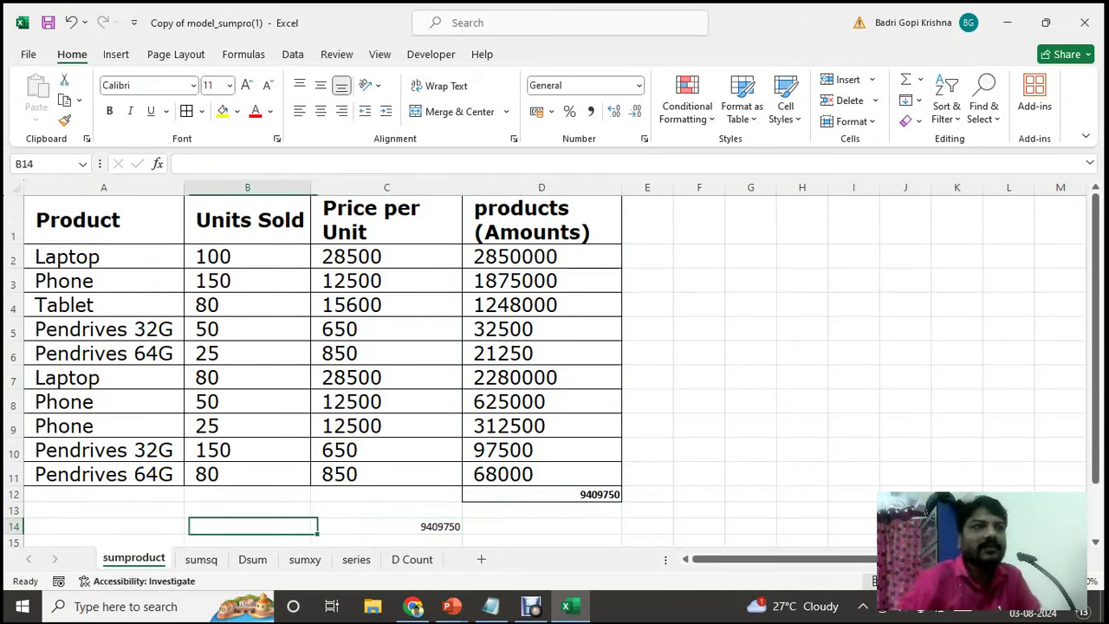
{"action": "type", "text": "SumP"}
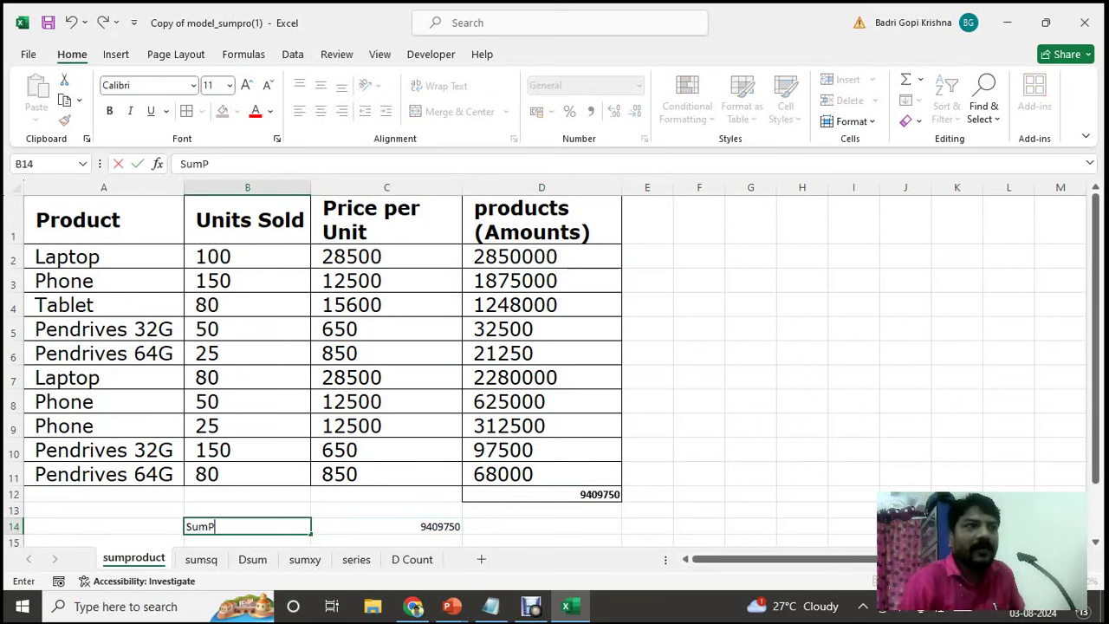
{"action": "type", "text": "roduct"}
{"action": "key", "text": "Return"}
{"action": "key", "text": "Up"}
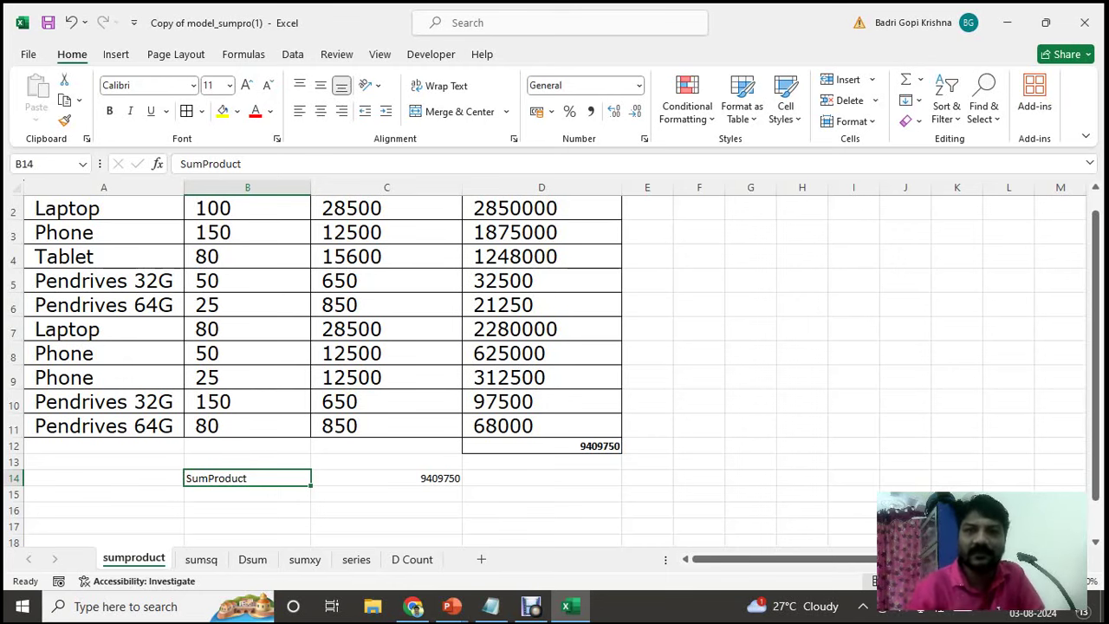
Step: Delete the entire products (Amounts) column D from the sales sheet
{"action": "left_click", "coordinate": [592, 188]}
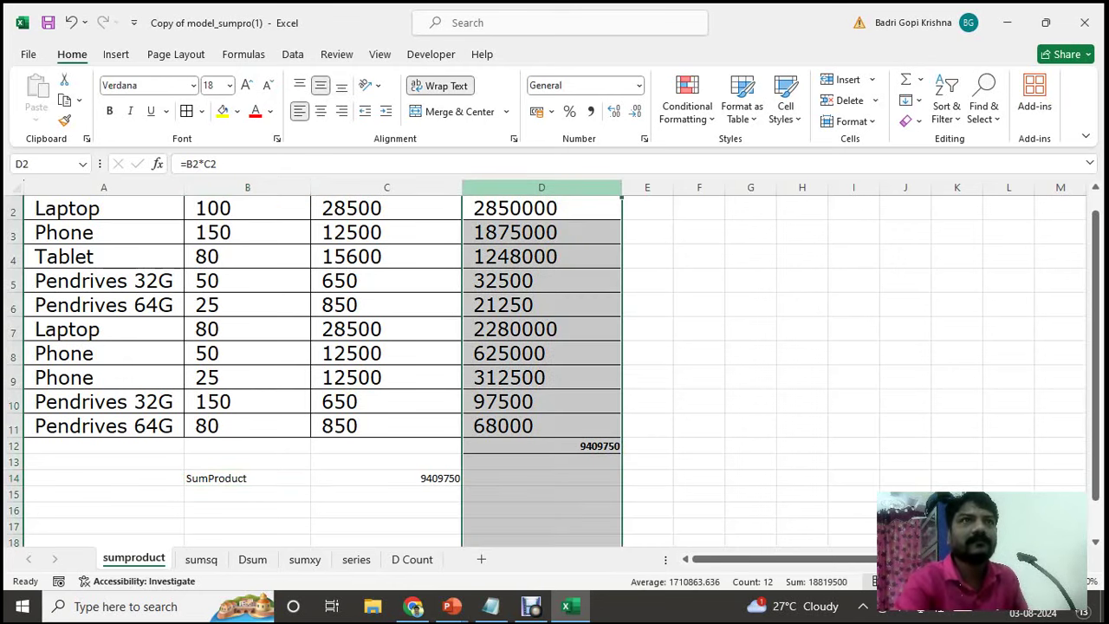
{"action": "right_click", "coordinate": [593, 188]}
{"action": "left_click", "coordinate": [637, 373]}
{"action": "left_click", "coordinate": [694, 377]}
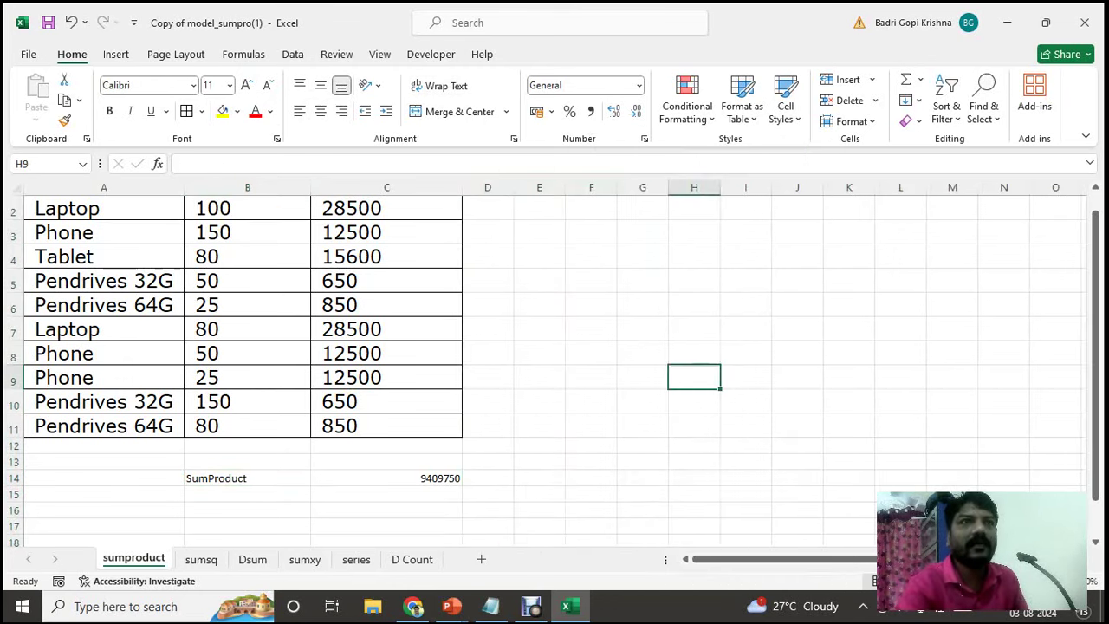
{"action": "scroll", "coordinate": [694, 377], "scroll_direction": "up", "scroll_amount": 1}
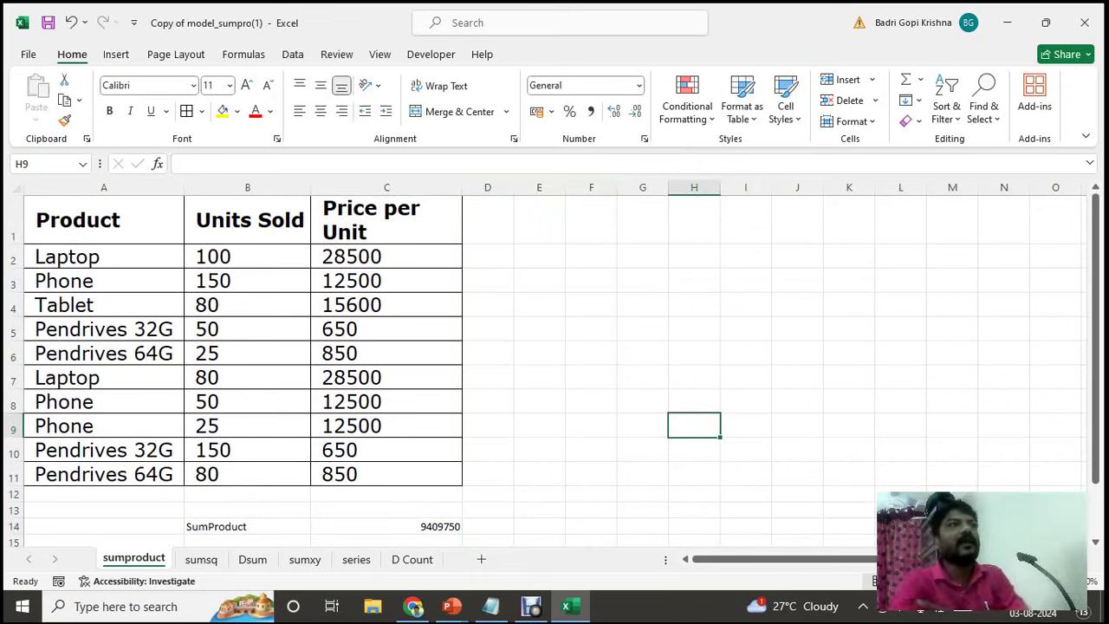
{"action": "left_click_drag", "start_coordinate": [104, 256], "coordinate": [104, 474]}
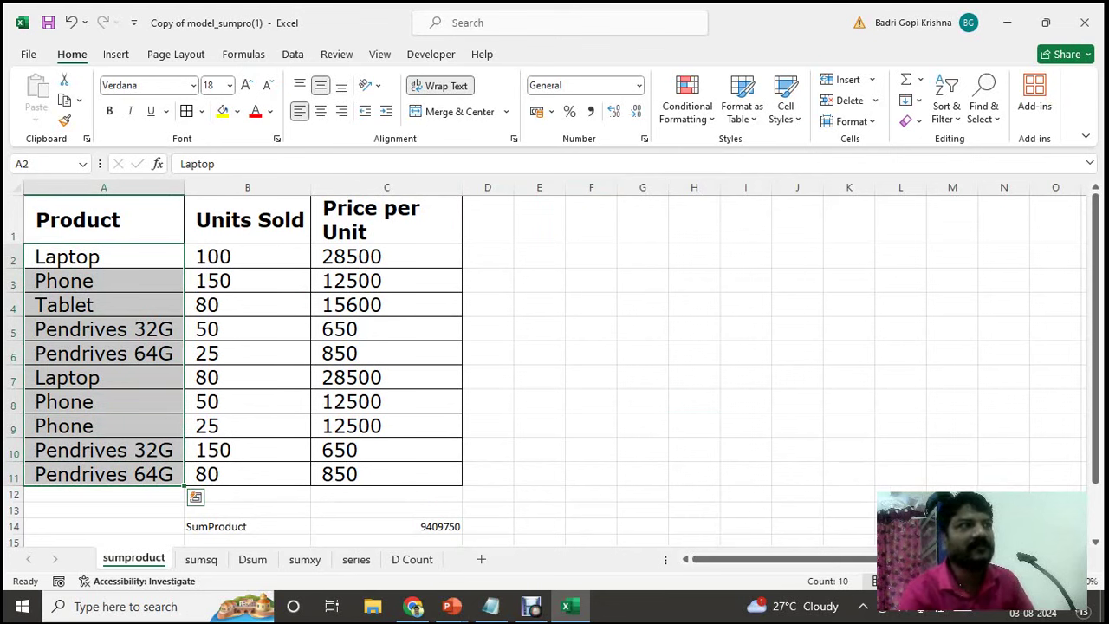
{"action": "left_click_drag", "start_coordinate": [104, 257], "coordinate": [104, 474]}
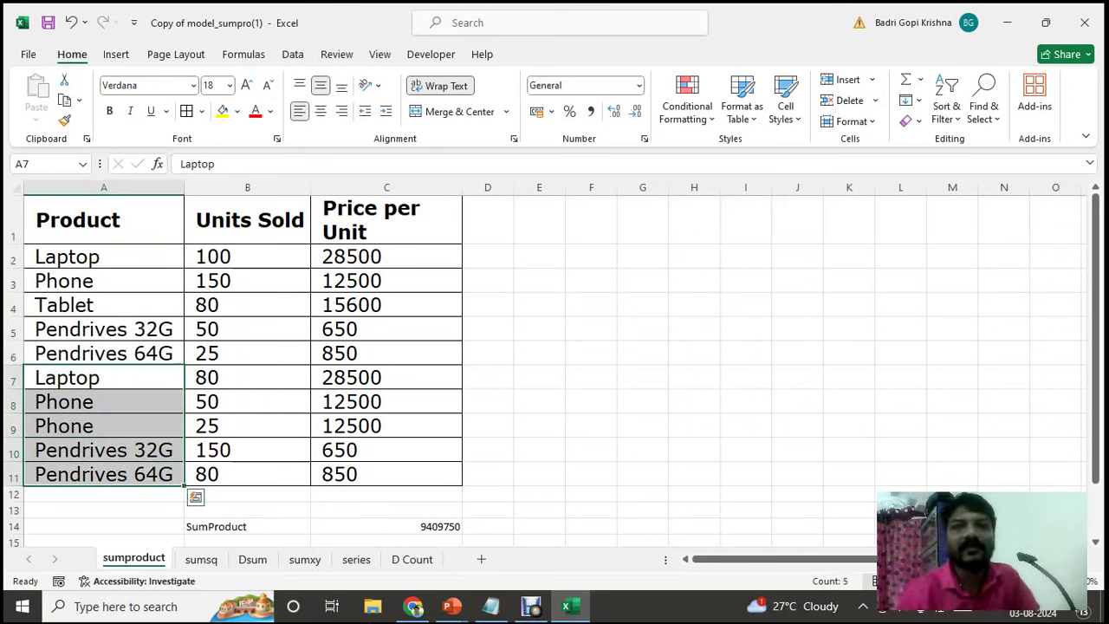
{"action": "left_click_drag", "start_coordinate": [104, 256], "coordinate": [386, 474]}
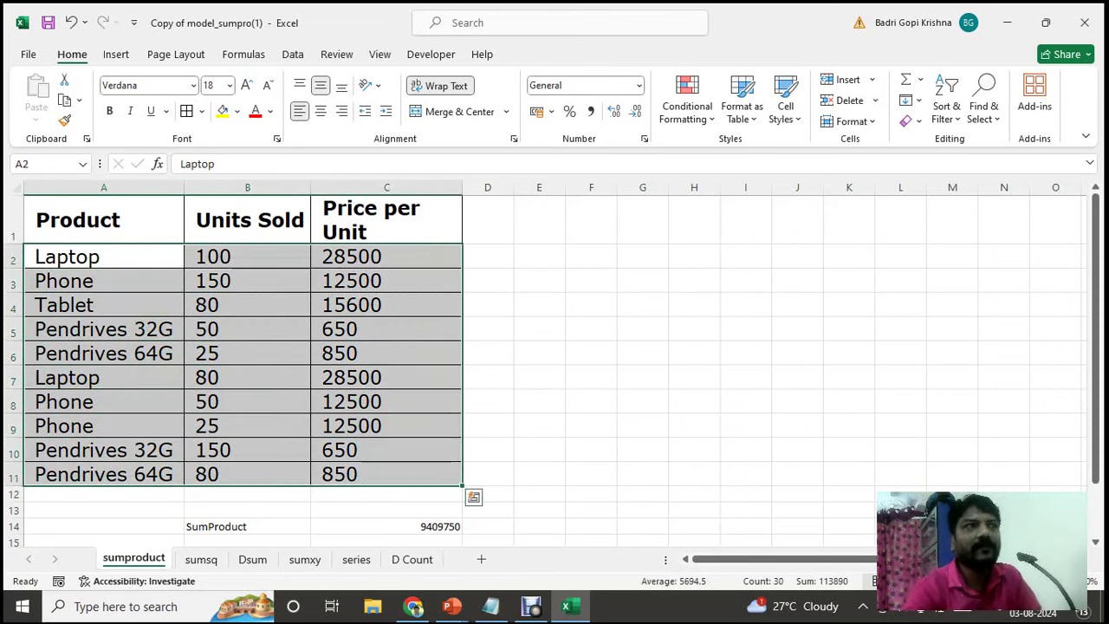
{"action": "left_click", "coordinate": [538, 401]}
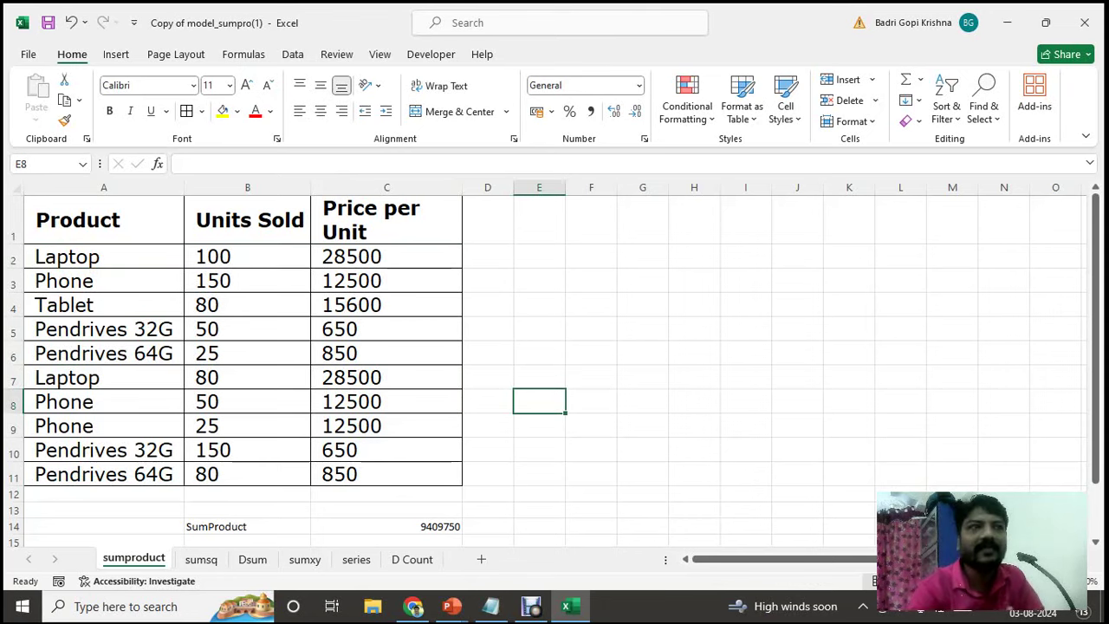
Step: Enter the label "avg" in cell B16, below the SumProduct label
{"action": "scroll", "coordinate": [554, 364], "scroll_direction": "down", "scroll_amount": 1}
{"action": "left_click", "coordinate": [247, 462]}
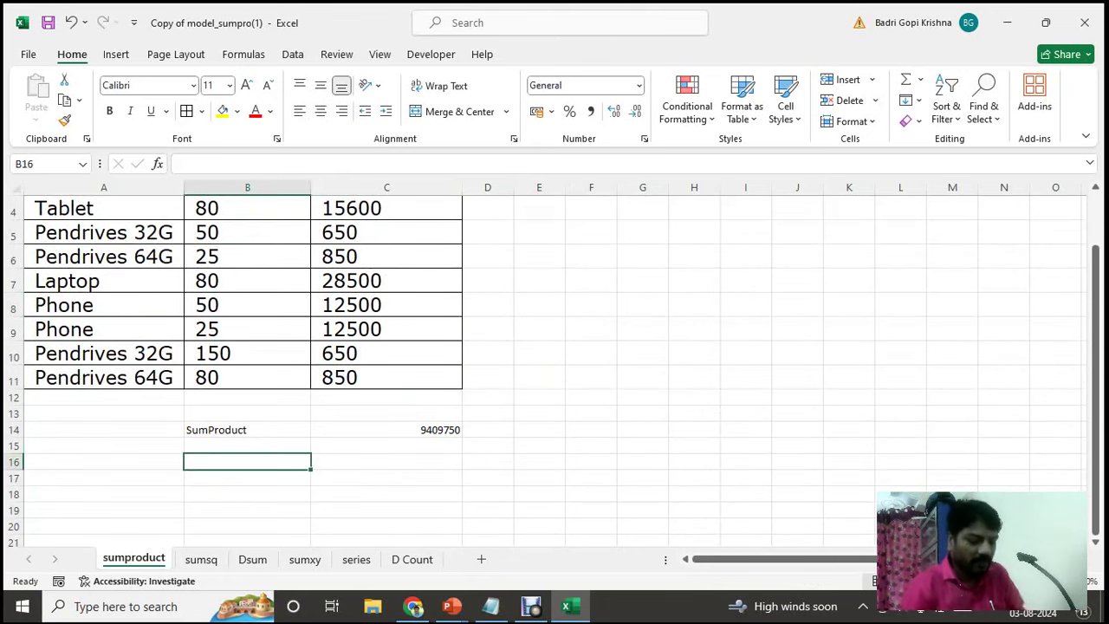
{"action": "type", "text": "avg"}
{"action": "key", "text": "Return"}
{"action": "left_click", "coordinate": [247, 462]}
Step: Enter the note "total amount / no.products" in cell D16 to describe the average calculation
{"action": "left_click", "coordinate": [387, 461]}
{"action": "left_click", "coordinate": [487, 462]}
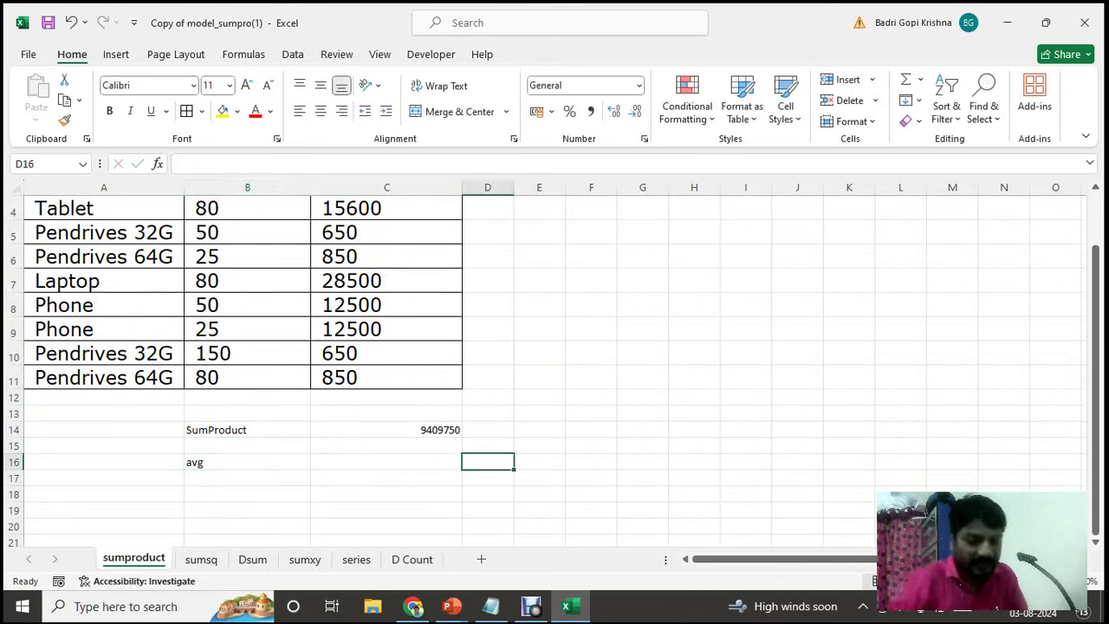
{"action": "type", "text": "total amou"}
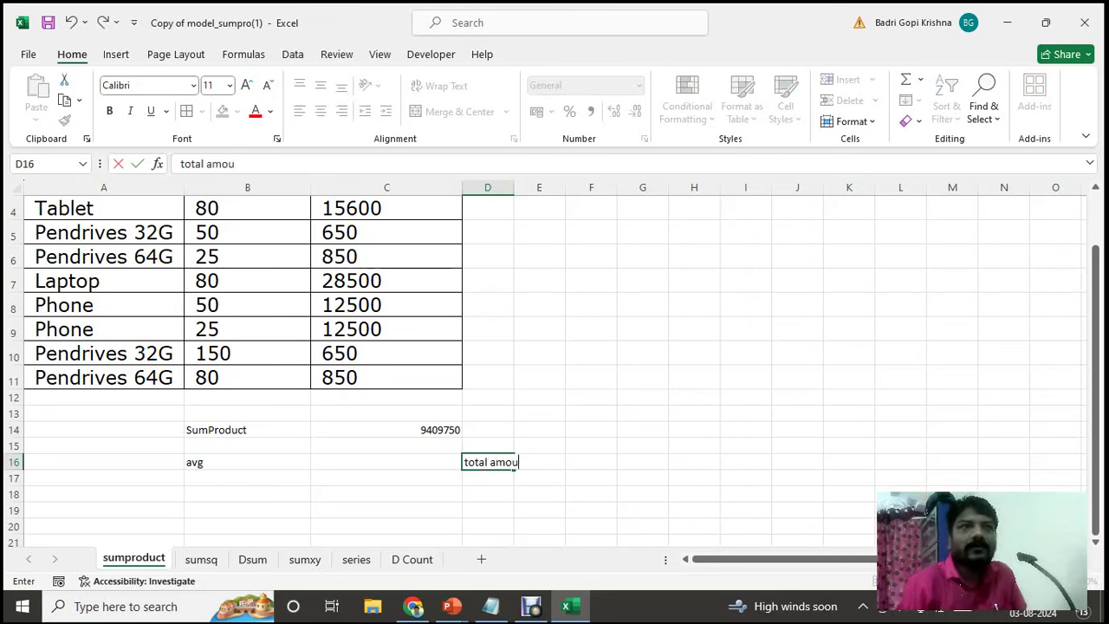
{"action": "type", "text": "nt / "}
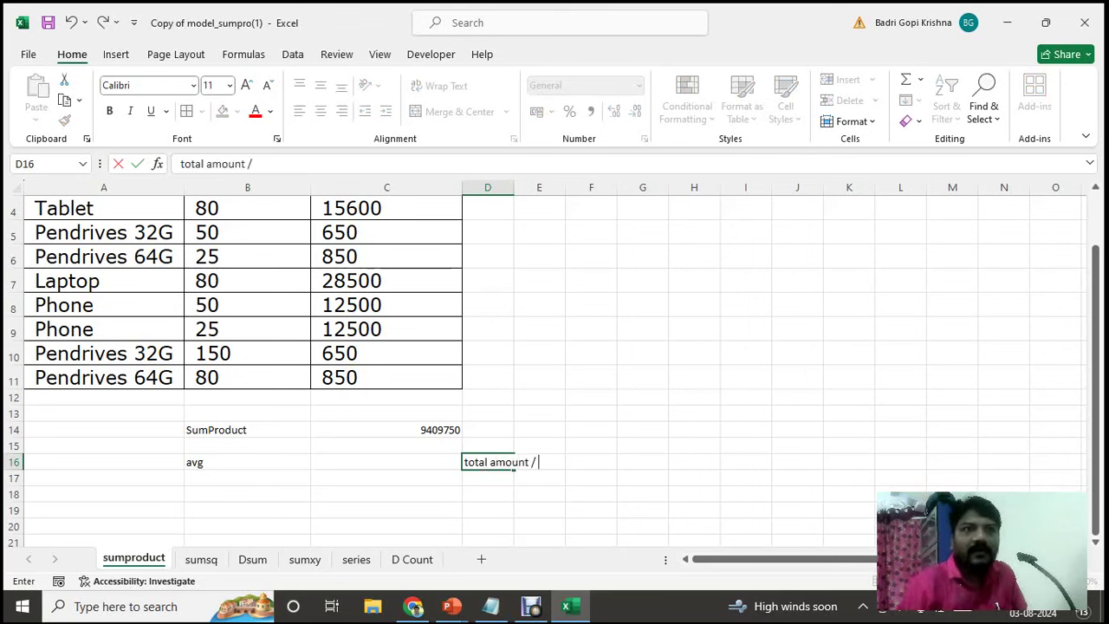
{"action": "type", "text": "no.prdo"}
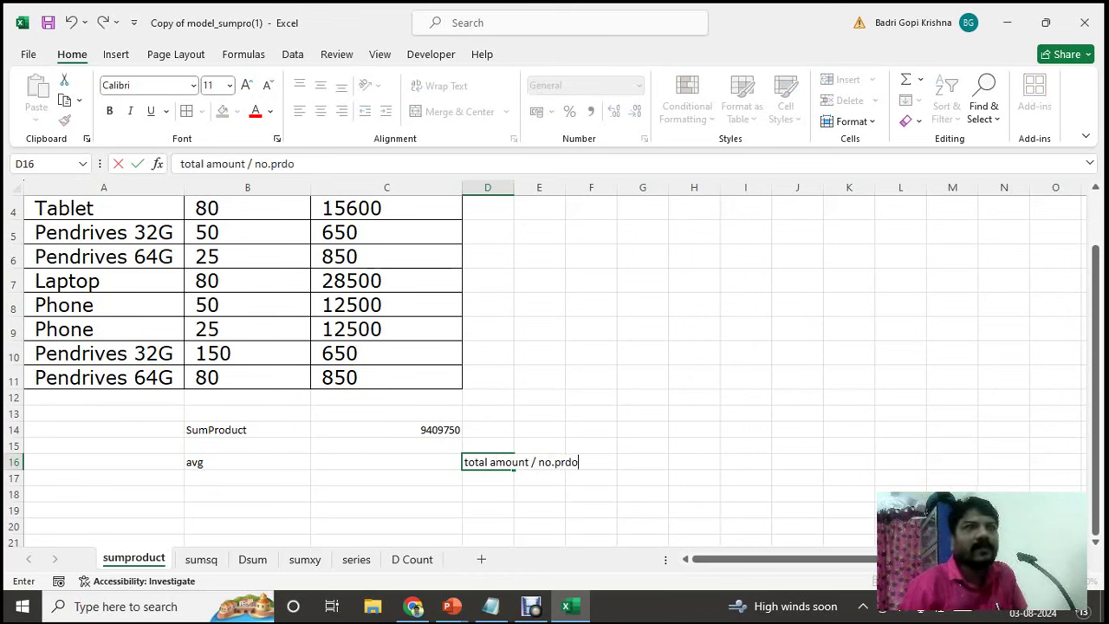
{"action": "key", "text": "BackSpace"}
{"action": "key", "text": "BackSpace"}
{"action": "type", "text": "oducts"}
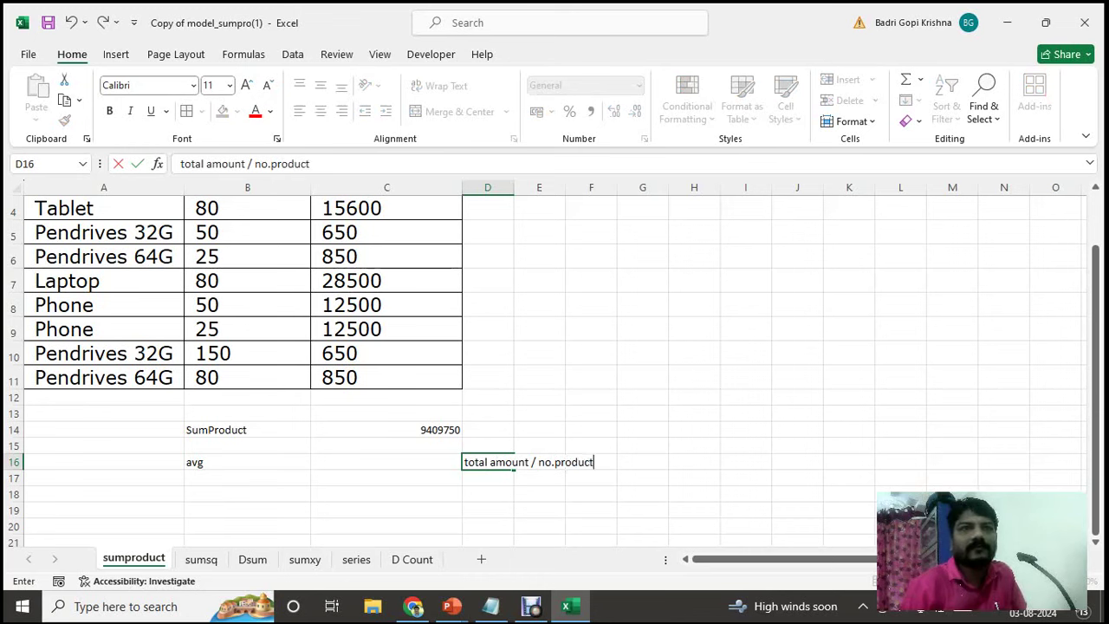
{"action": "key", "text": "Return"}
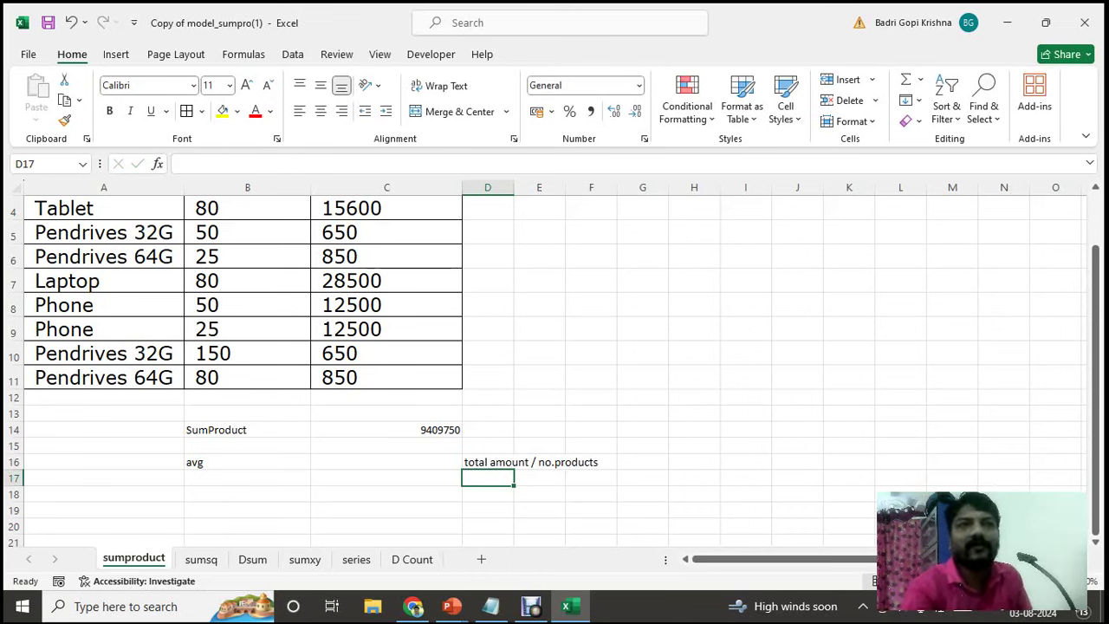
Step: Look over the units sold and price per unit columns in the sales table
{"action": "left_click", "coordinate": [387, 461]}
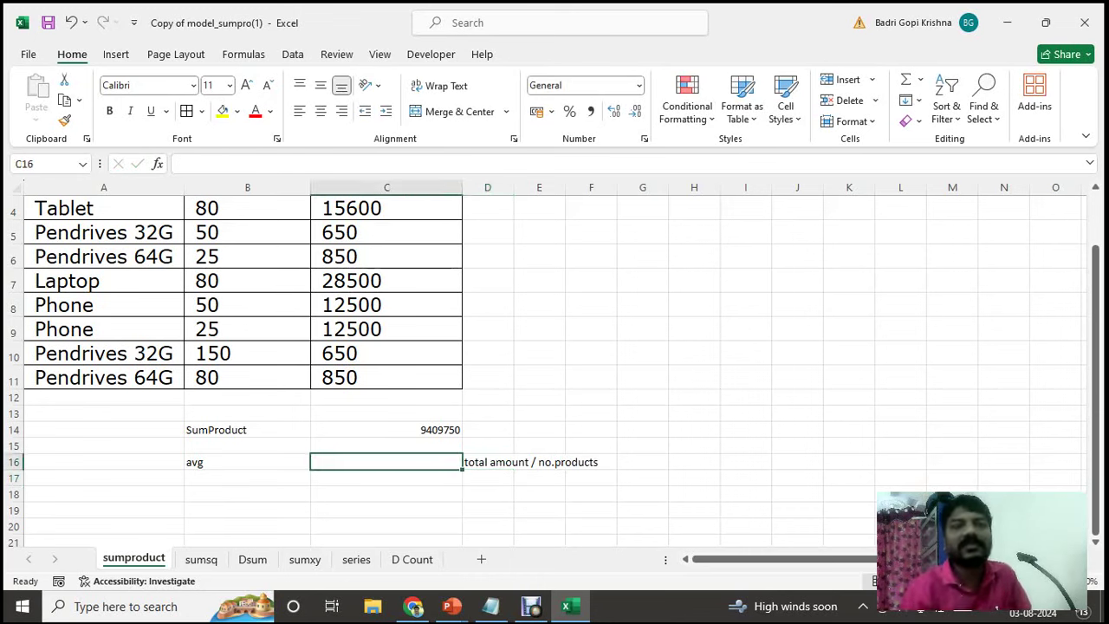
{"action": "key", "text": "Up"}
{"action": "key", "text": "Up"}
{"action": "key", "text": "Up"}
{"action": "key", "text": "Up"}
{"action": "key", "text": "Up"}
{"action": "key", "text": "Up"}
{"action": "key", "text": "Up"}
{"action": "key", "text": "Up"}
{"action": "key", "text": "Up"}
{"action": "key", "text": "Up"}
{"action": "key", "text": "Up"}
{"action": "key", "text": "Up"}
{"action": "key", "text": "Up"}
{"action": "key", "text": "Up"}
{"action": "key", "text": "Up"}
{"action": "key", "text": "Down"}
{"action": "key", "text": "Down"}
{"action": "key", "text": "Up"}
{"action": "key", "text": "Left"}
{"action": "key", "text": "Right"}
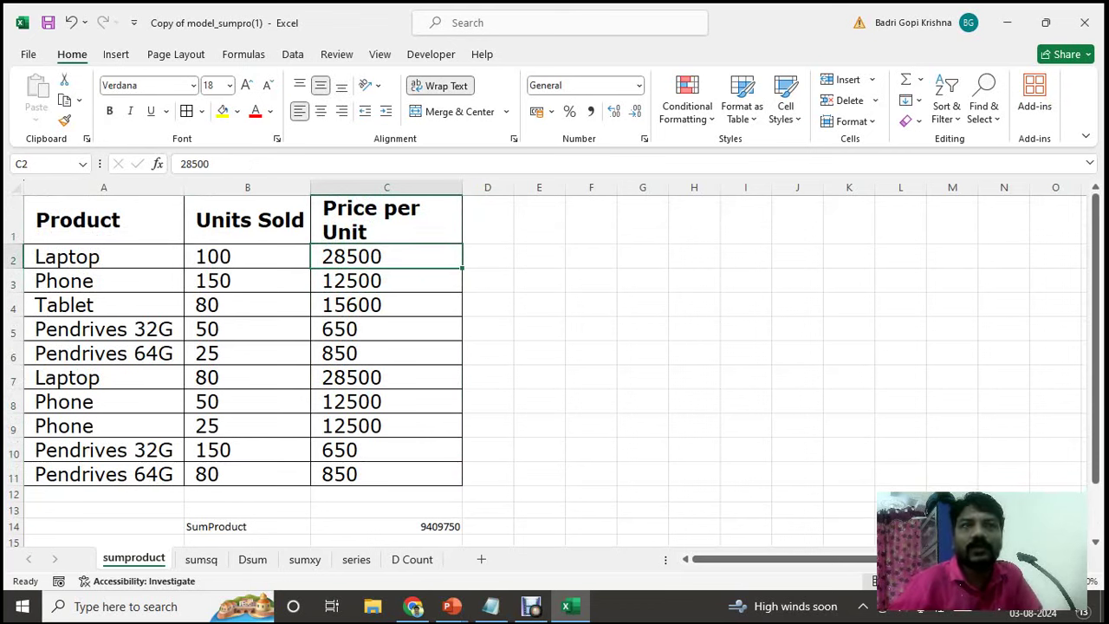
{"action": "key", "text": "Right"}
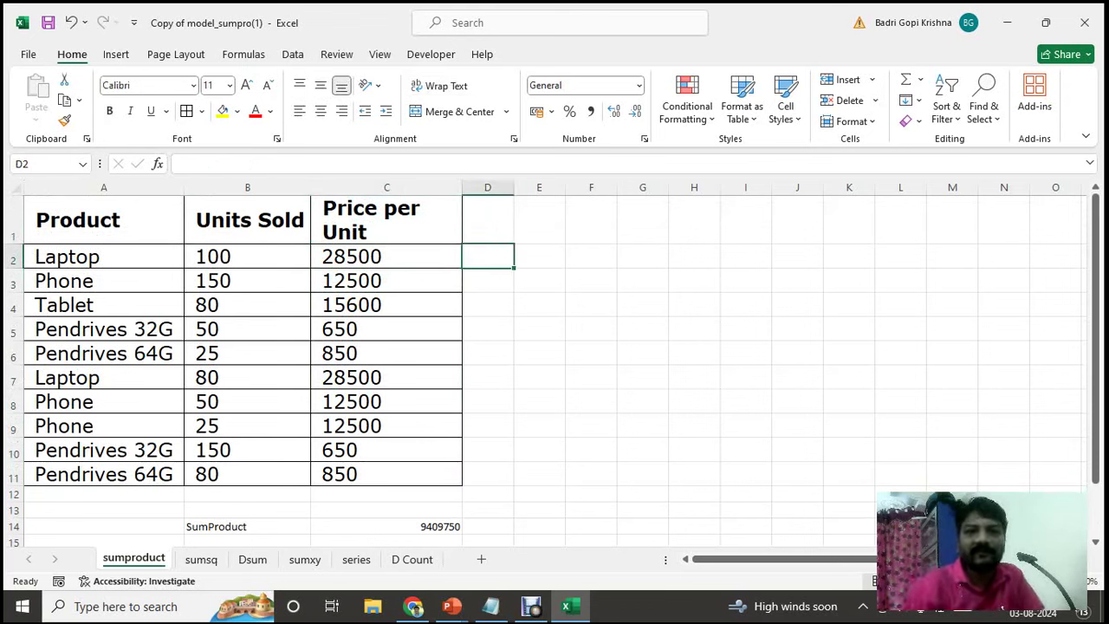
Step: Start the average formula in cell C16 with SUMPRODUCT over the prices C2:C11 and the units sold B2:B11
{"action": "scroll", "coordinate": [554, 364], "scroll_direction": "down", "scroll_amount": 1}
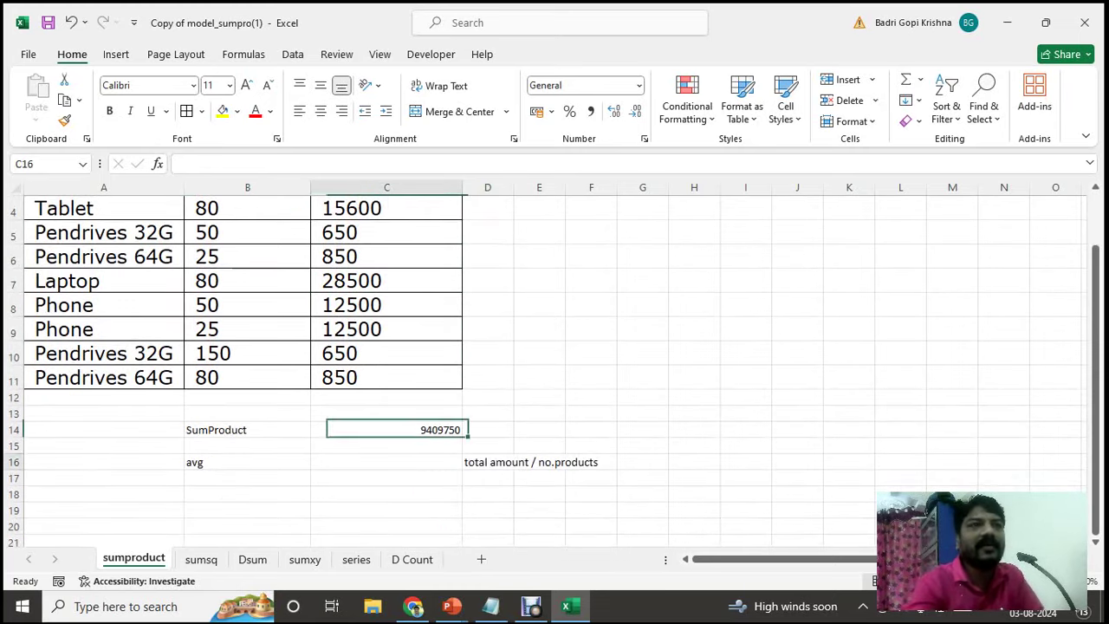
{"action": "left_click", "coordinate": [387, 462]}
{"action": "type", "text": "=sump"}
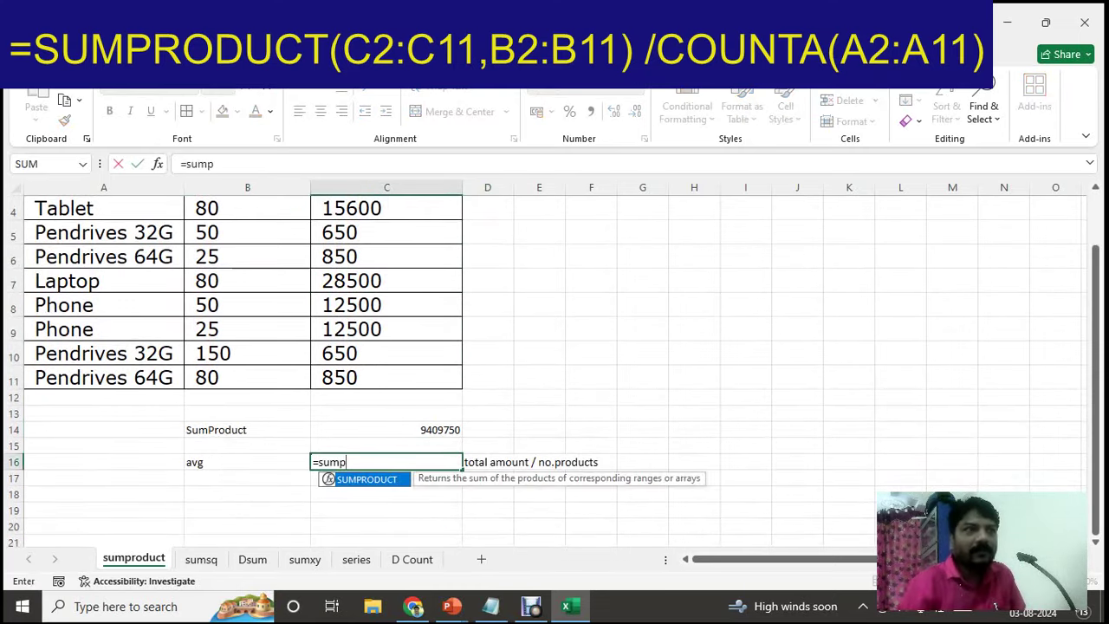
{"action": "key", "text": "Tab"}
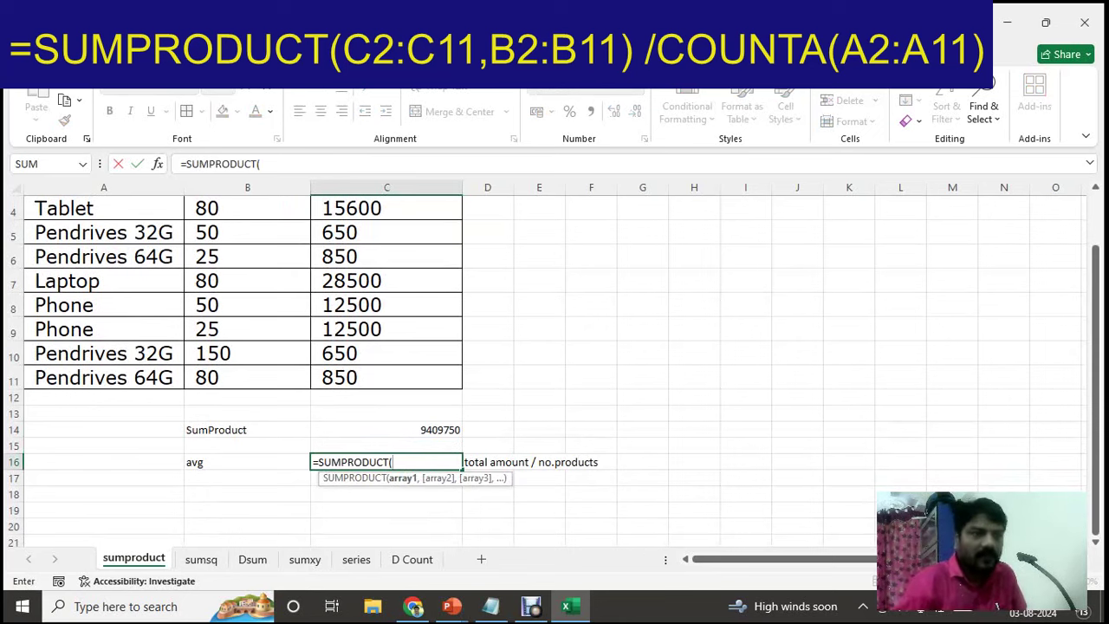
{"action": "scroll", "coordinate": [554, 364], "scroll_direction": "up", "scroll_amount": 1}
{"action": "left_click_drag", "start_coordinate": [386, 256], "coordinate": [433, 474]}
{"action": "type", "text": ","}
{"action": "left_click_drag", "start_coordinate": [247, 256], "coordinate": [247, 474]}
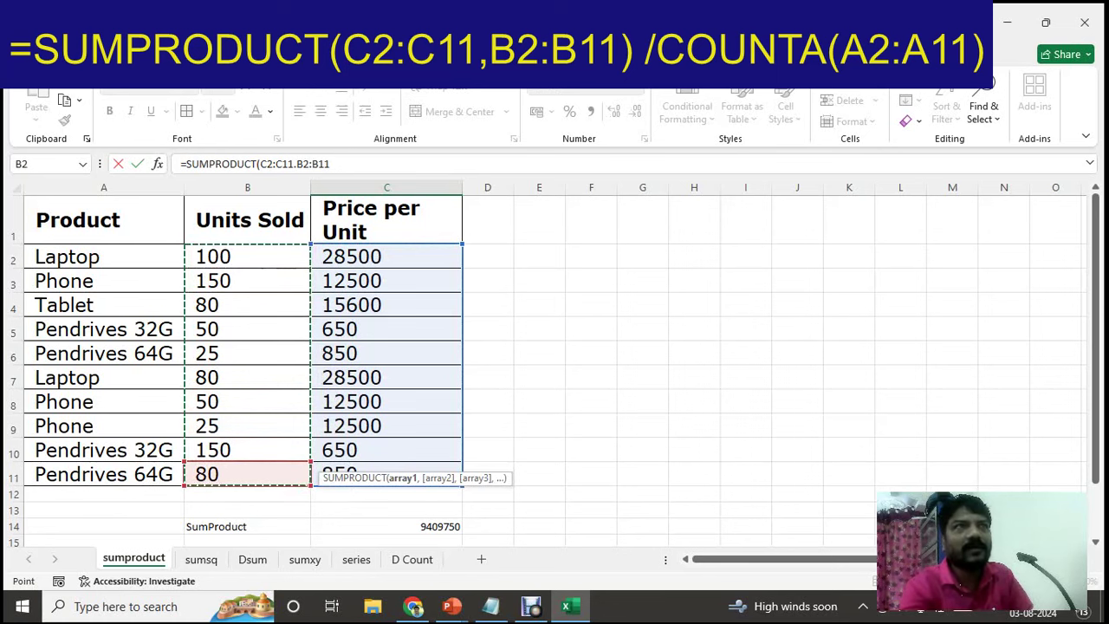
Step: Complete the C16 formula by dividing by COUNTA(A2:A11), giving =SUMPRODUCT(C2:C11,B2:B11) /COUNTA(A2:A11), and check the entered formula
{"action": "scroll", "coordinate": [554, 364], "scroll_direction": "down", "scroll_amount": 2}
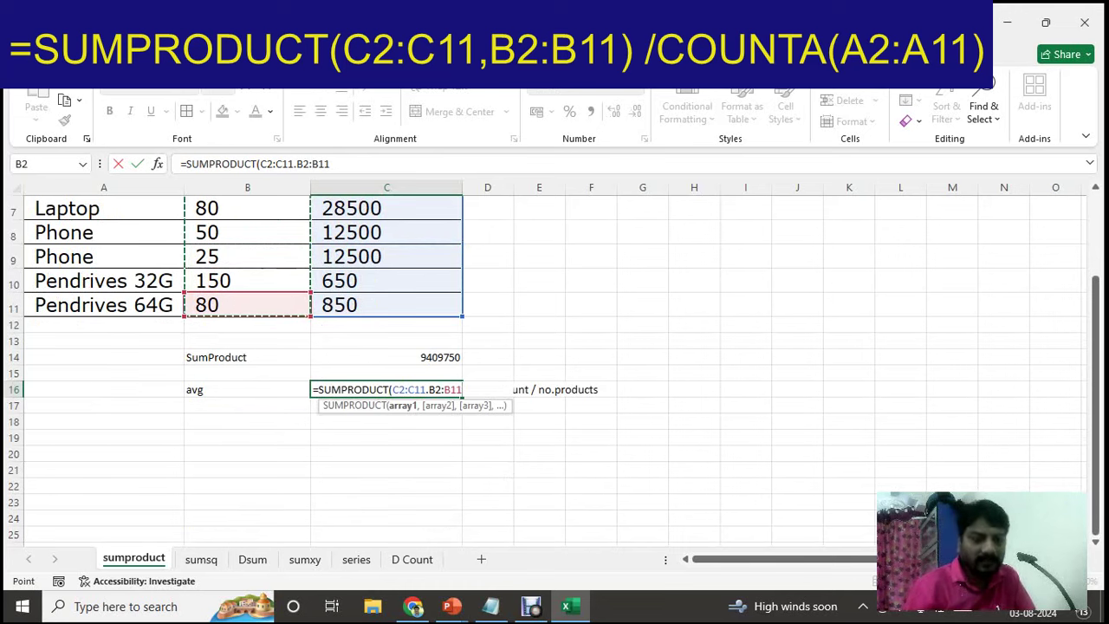
{"action": "type", "text": ")/"}
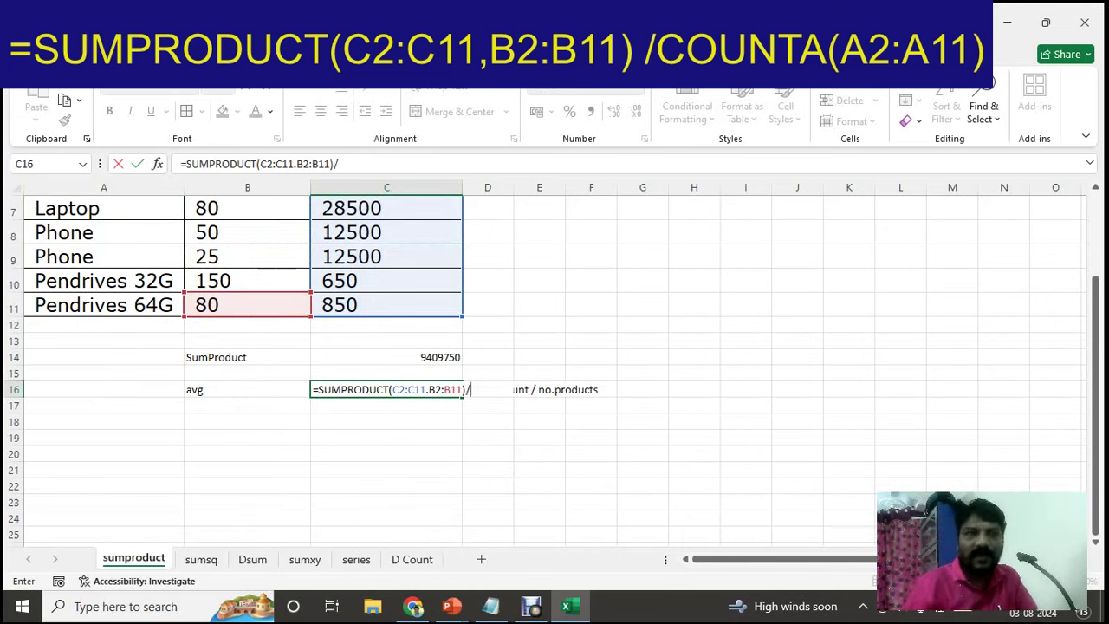
{"action": "type", "text": "counta"}
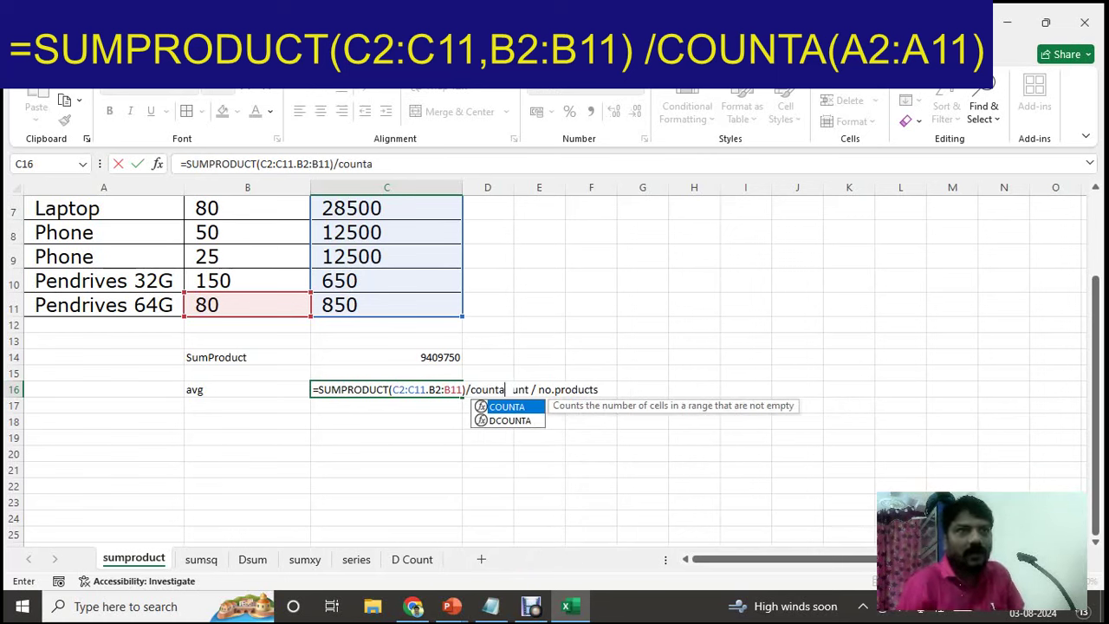
{"action": "type", "text": "("}
{"action": "scroll", "coordinate": [164, 346], "scroll_direction": "up", "scroll_amount": 2}
{"action": "left_click_drag", "start_coordinate": [165, 256], "coordinate": [173, 475]}
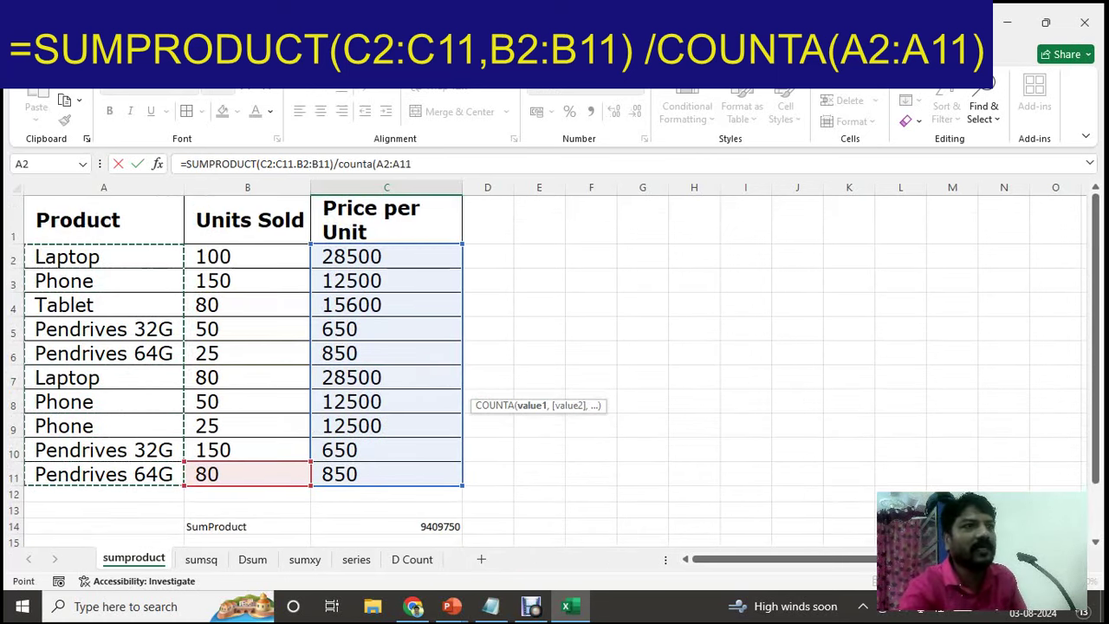
{"action": "scroll", "coordinate": [554, 347], "scroll_direction": "down", "scroll_amount": 2}
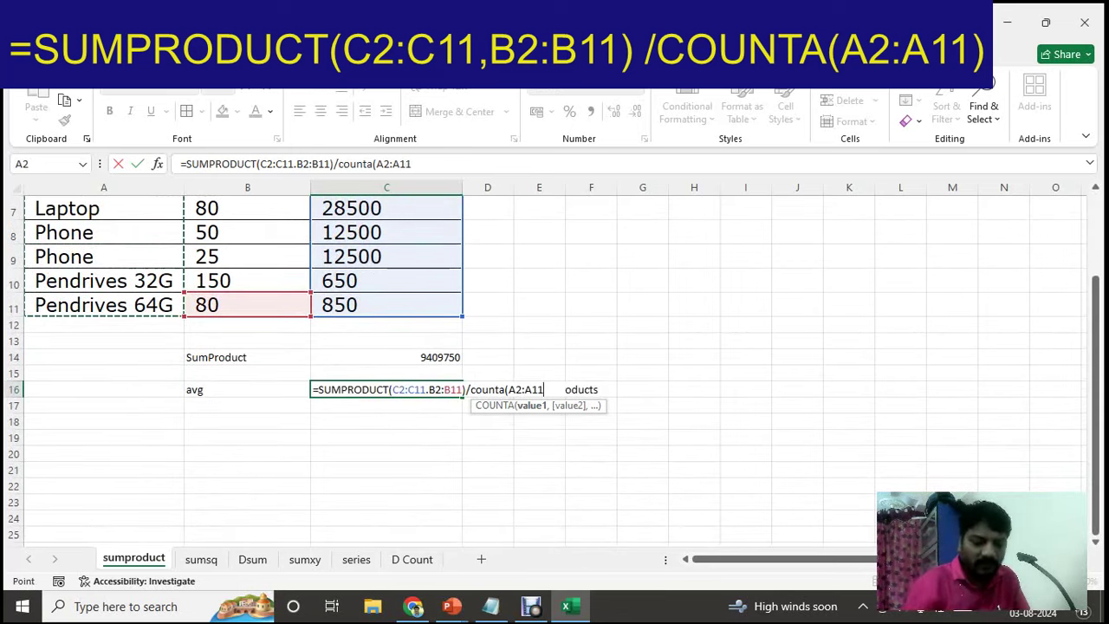
{"action": "type", "text": ")"}
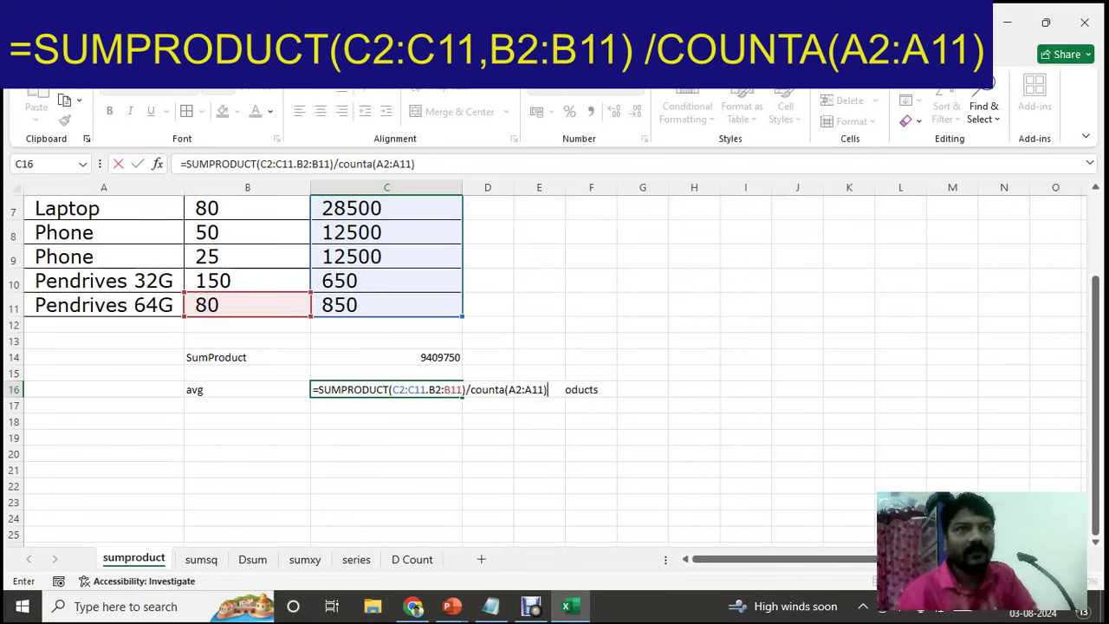
{"action": "key", "text": "Return"}
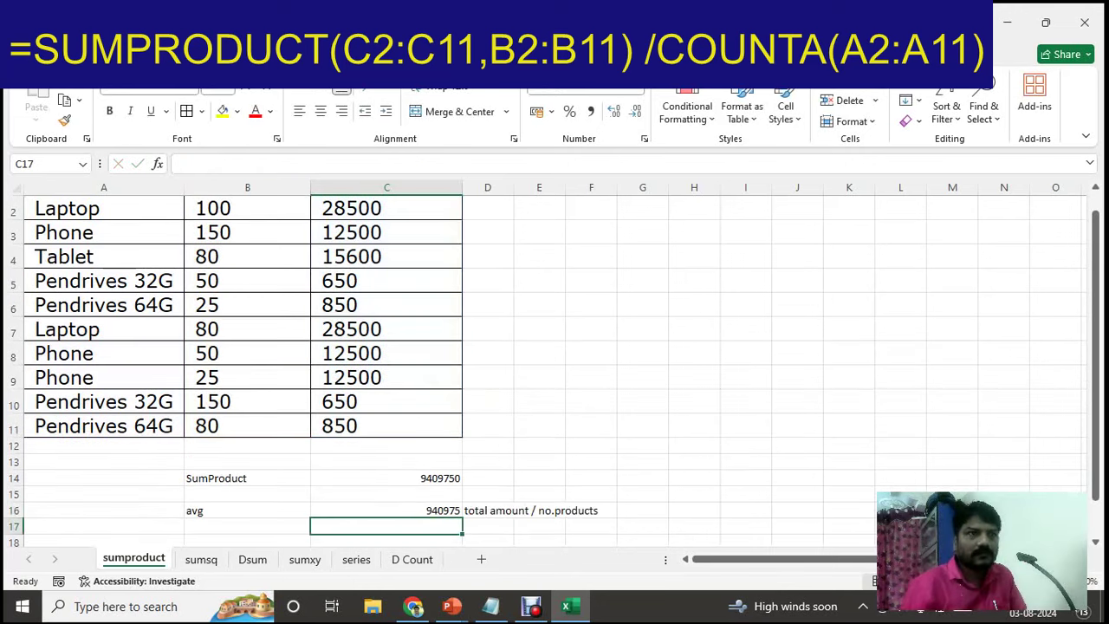
{"action": "left_click", "coordinate": [386, 510]}
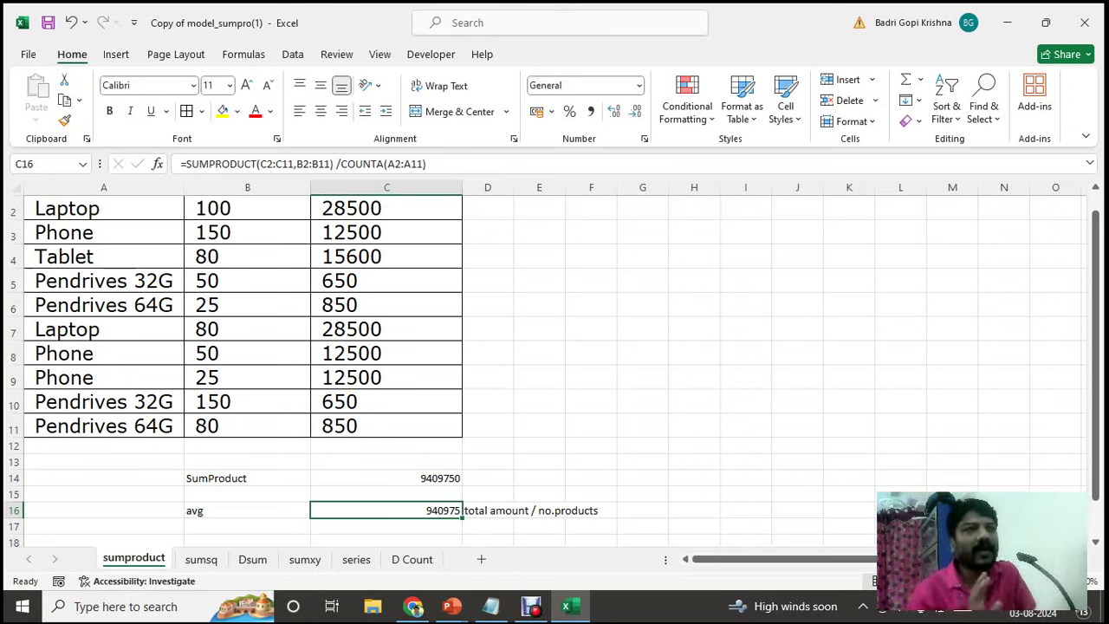
{"action": "left_click", "coordinate": [488, 510]}
{"action": "left_click", "coordinate": [386, 510]}
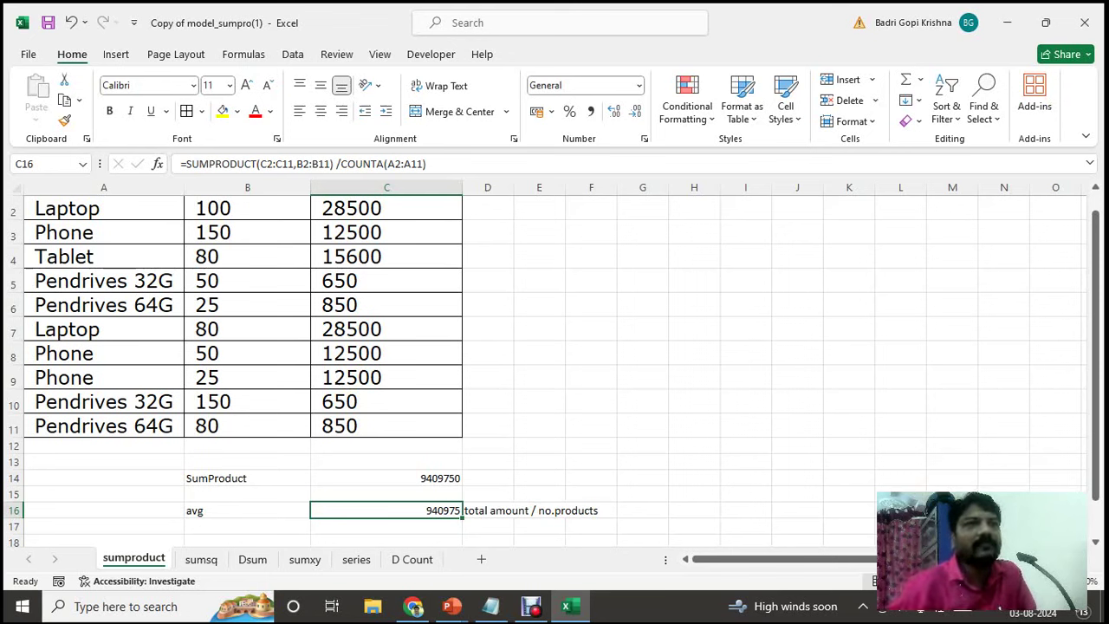
Step: Compare the SumProduct and average formulas in C14 and C16, and look over the product entries in A2:A11
{"action": "key", "text": "Up"}
{"action": "key", "text": "Up"}
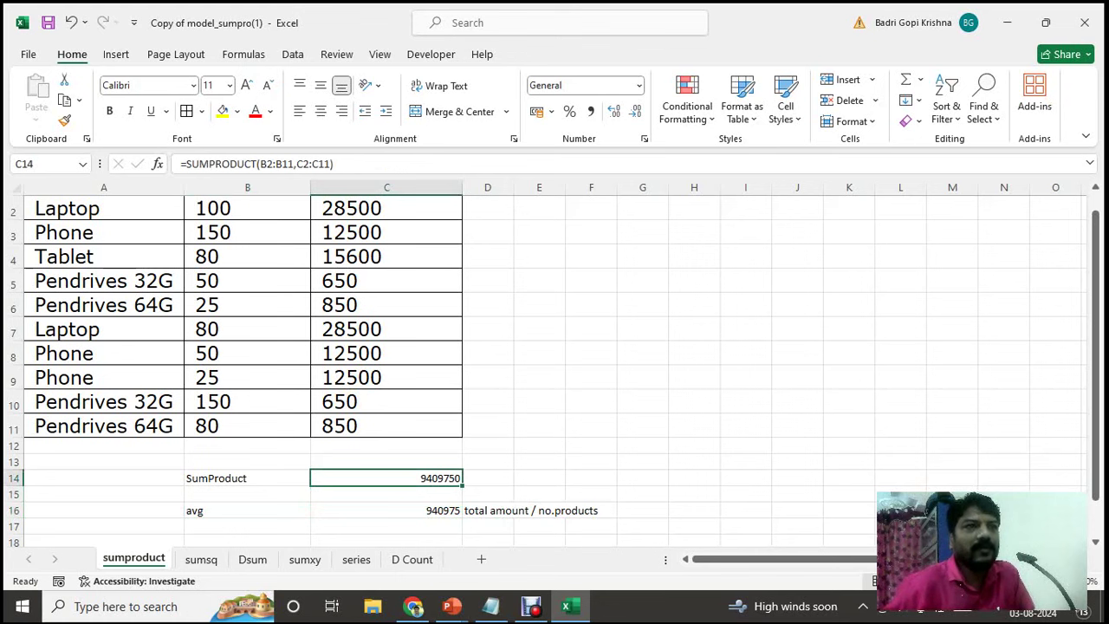
{"action": "key", "text": "Down"}
{"action": "key", "text": "Down"}
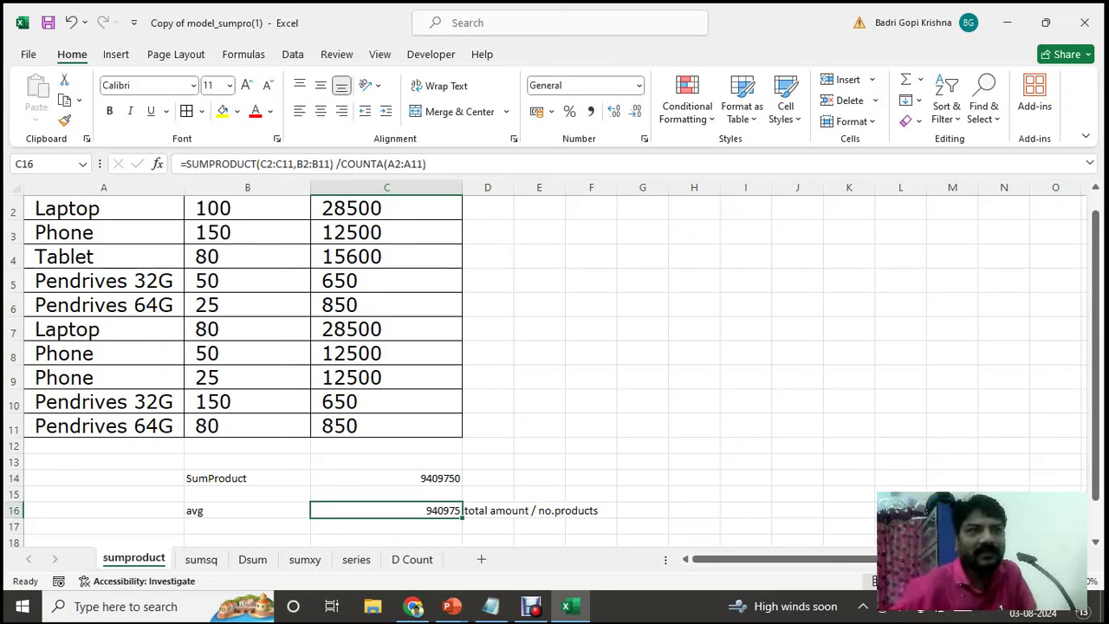
{"action": "left_click", "coordinate": [247, 510]}
{"action": "left_click", "coordinate": [387, 510]}
{"action": "key", "text": "Left"}
{"action": "key", "text": "Left"}
{"action": "key", "text": "Up"}
{"action": "key", "text": "Up"}
{"action": "key", "text": "Up"}
{"action": "key", "text": "Up"}
{"action": "key", "text": "Up"}
{"action": "key", "text": "shift+Up"}
{"action": "key", "text": "shift+Up"}
{"action": "key", "text": "shift+Up"}
{"action": "key", "text": "shift+Up"}
{"action": "key", "text": "shift+Up"}
{"action": "key", "text": "shift+Up"}
{"action": "key", "text": "shift+Up"}
{"action": "key", "text": "shift+Up"}
{"action": "key", "text": "shift+Up"}
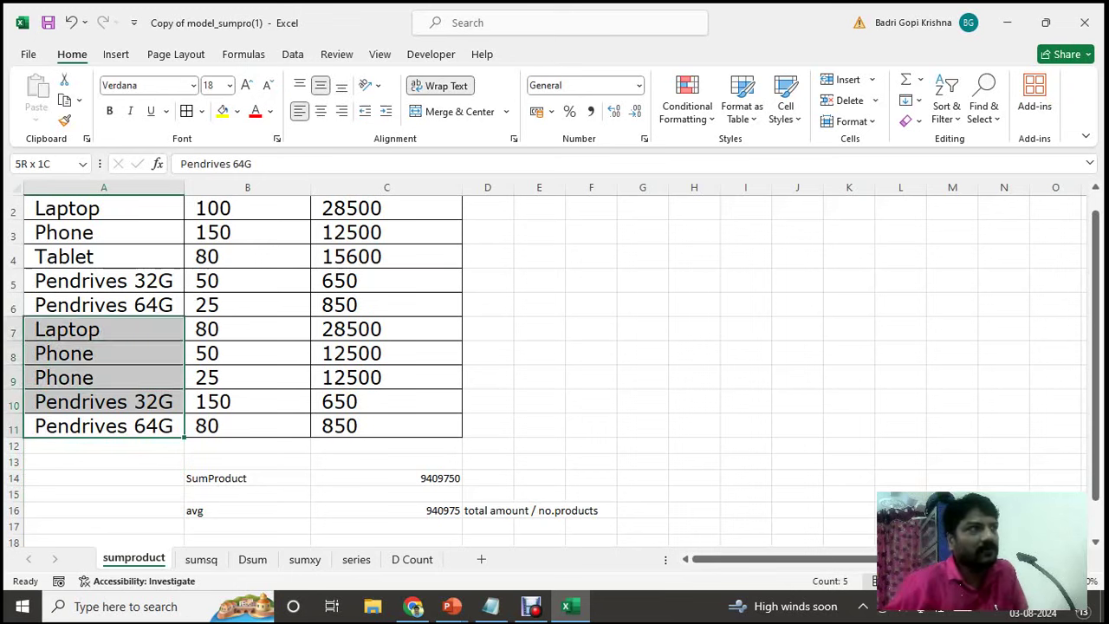
{"action": "key", "text": "shift+Up"}
{"action": "key", "text": "shift+Down"}
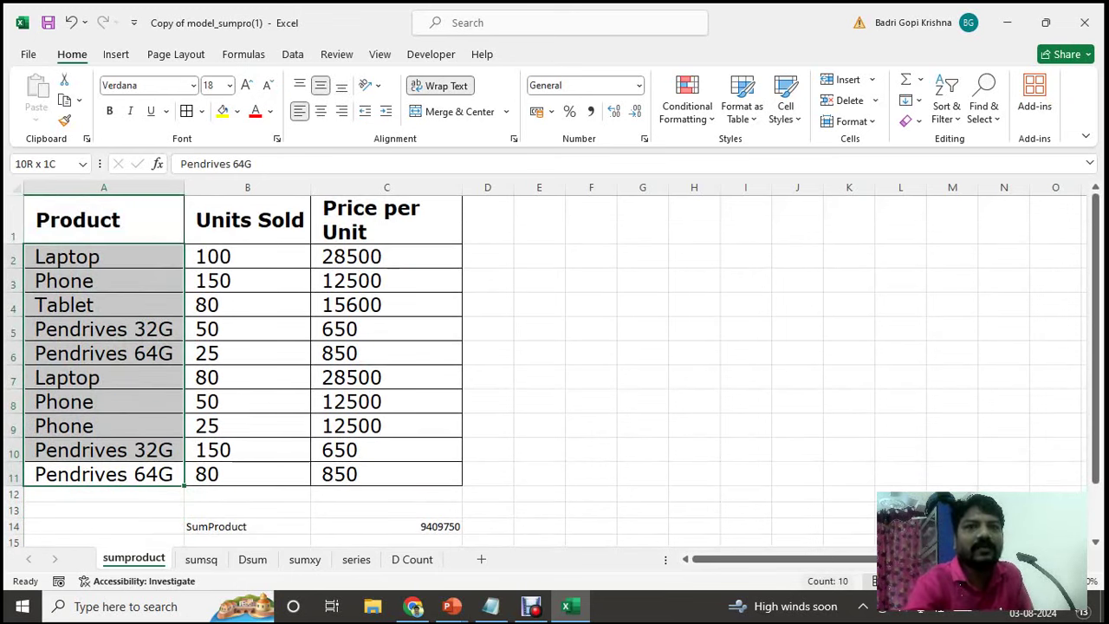
Step: Review the average in row 16 against the sales table, and switch to the PowerPoint slides
{"action": "scroll", "coordinate": [544, 372], "scroll_direction": "down", "scroll_amount": 2}
{"action": "left_click", "coordinate": [386, 421]}
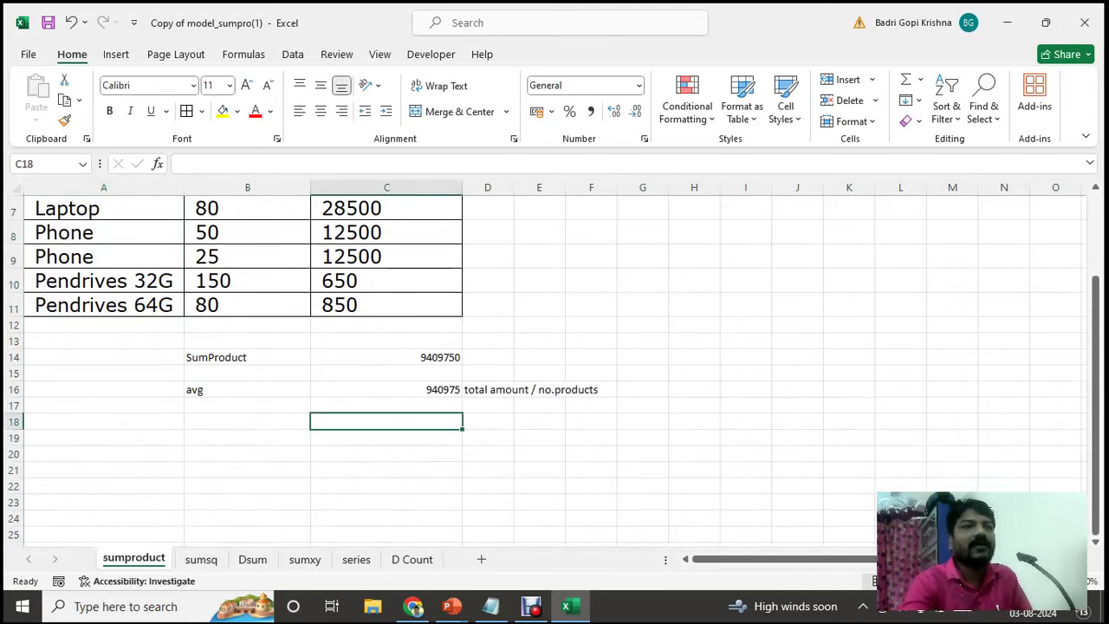
{"action": "left_click", "coordinate": [386, 389]}
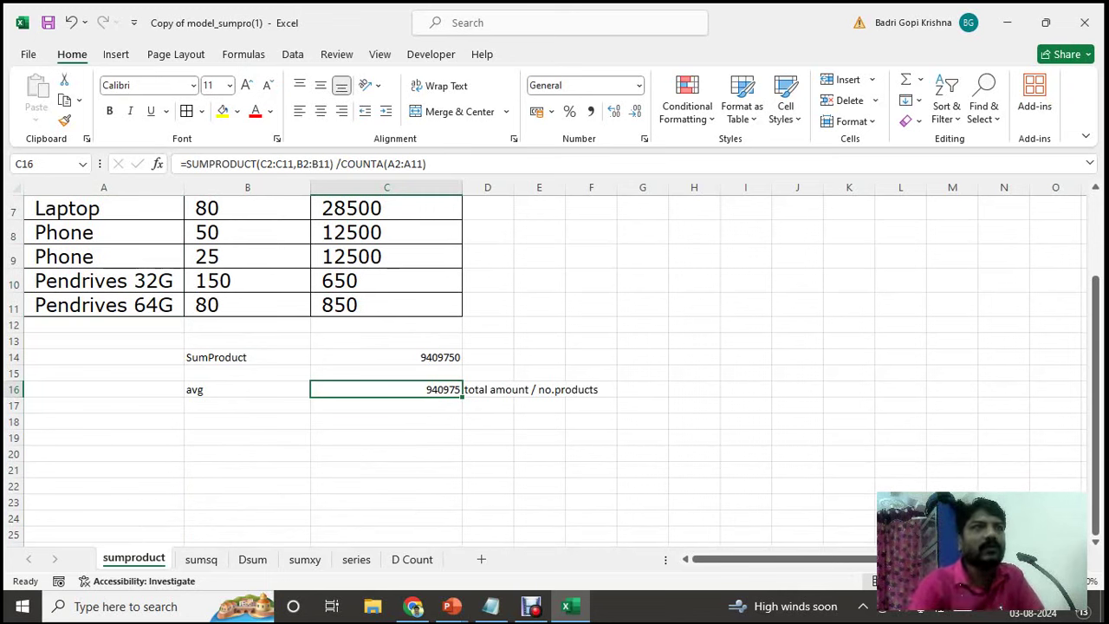
{"action": "left_click_drag", "start_coordinate": [217, 389], "coordinate": [389, 389]}
{"action": "scroll", "coordinate": [555, 363], "scroll_direction": "up", "scroll_amount": 2}
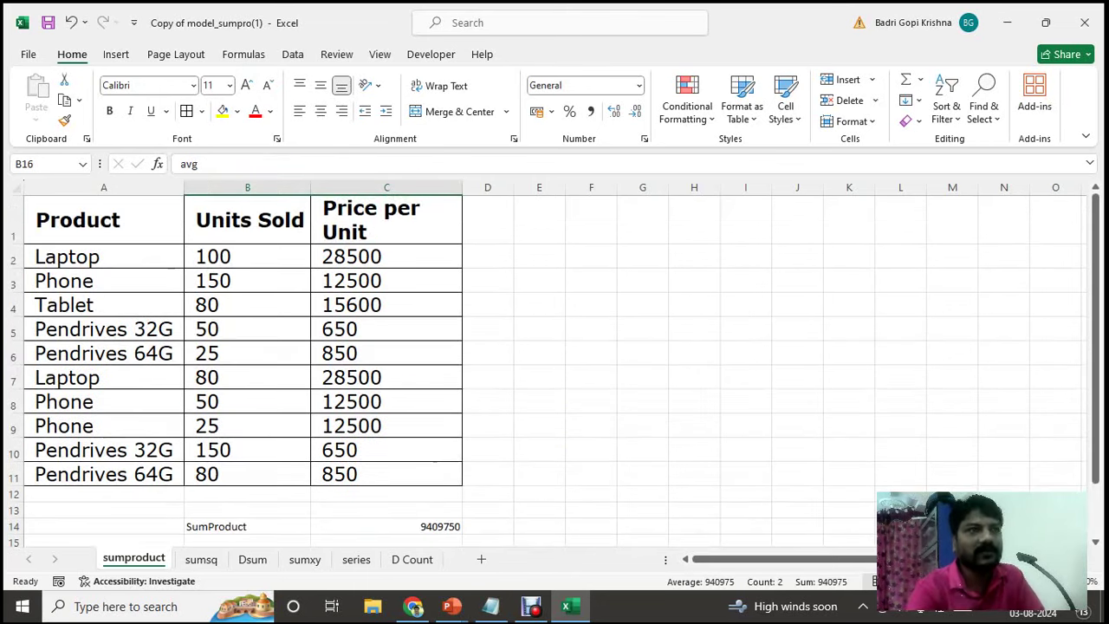
{"action": "scroll", "coordinate": [554, 363], "scroll_direction": "down", "scroll_amount": 1}
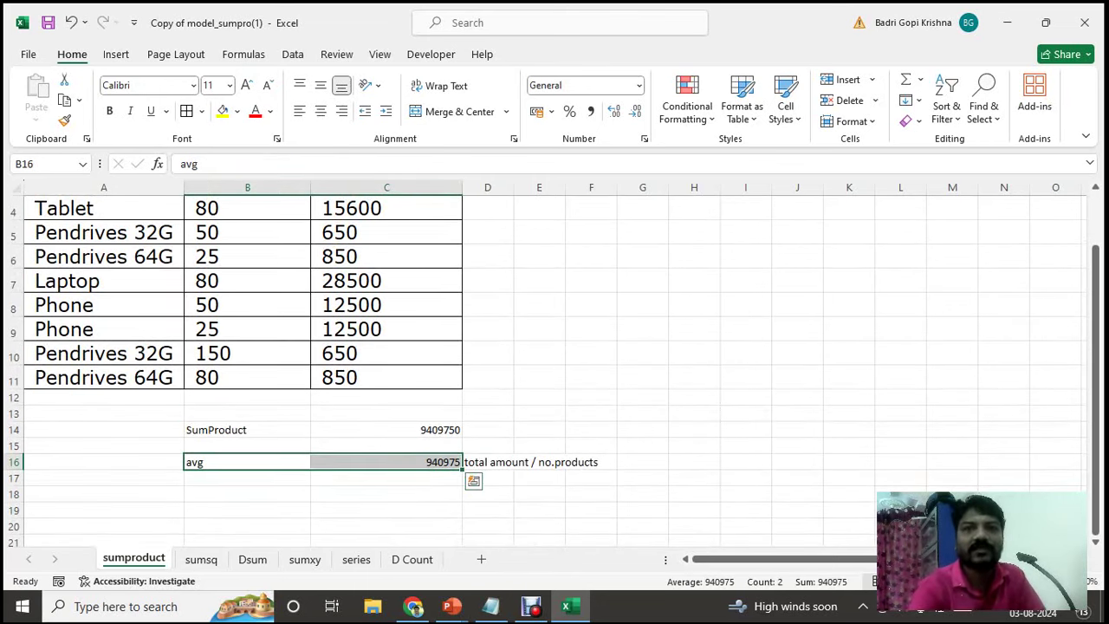
{"action": "scroll", "coordinate": [555, 364], "scroll_direction": "down", "scroll_amount": 1}
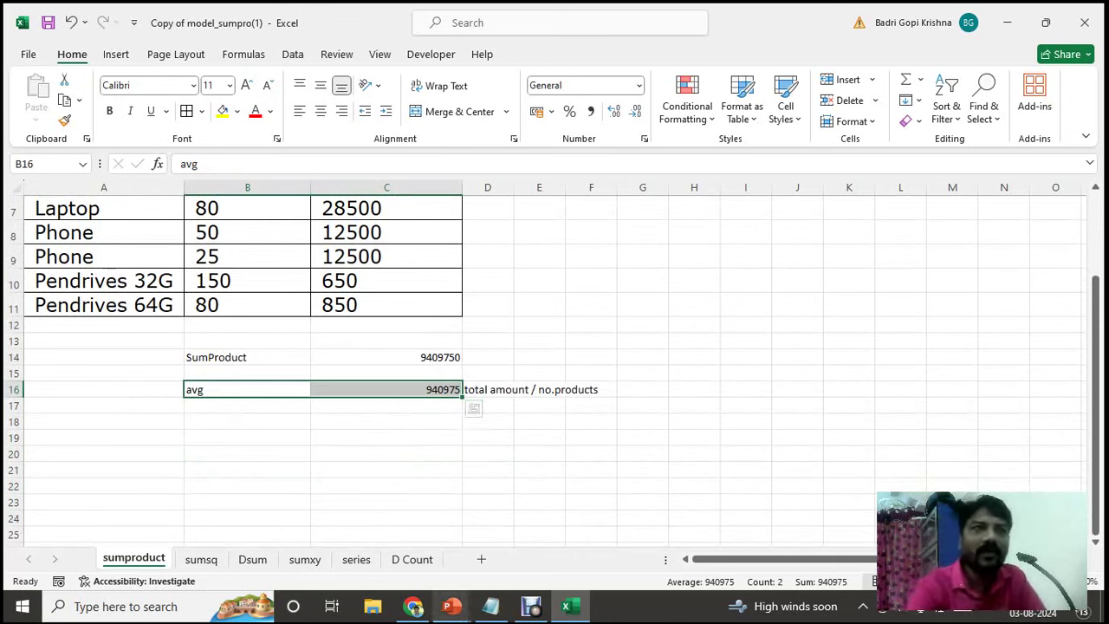
{"action": "left_click", "coordinate": [451, 607]}
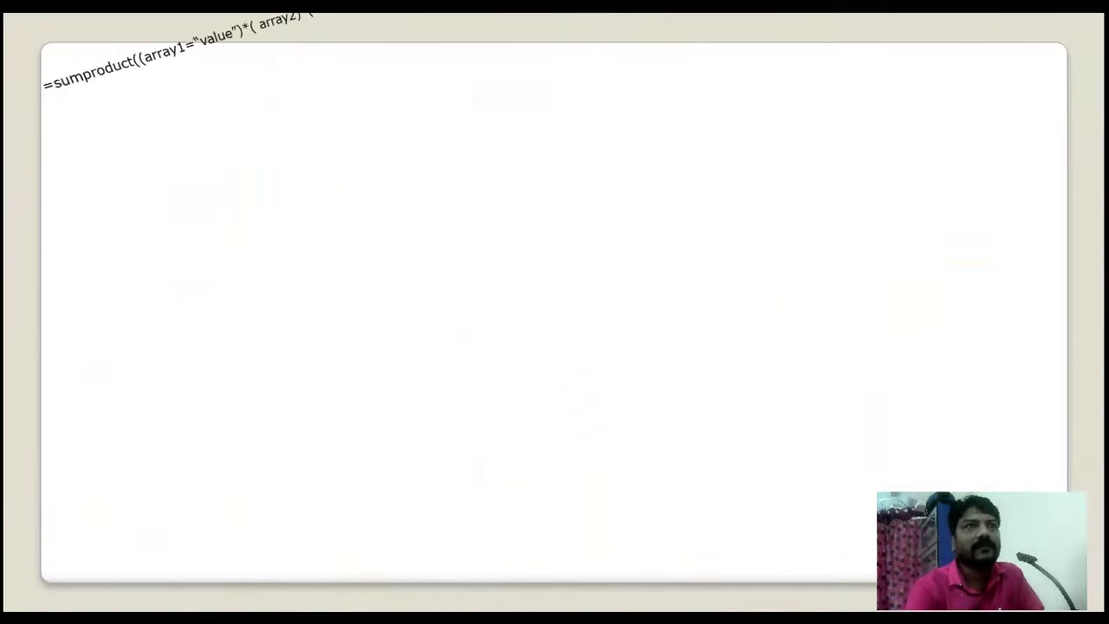
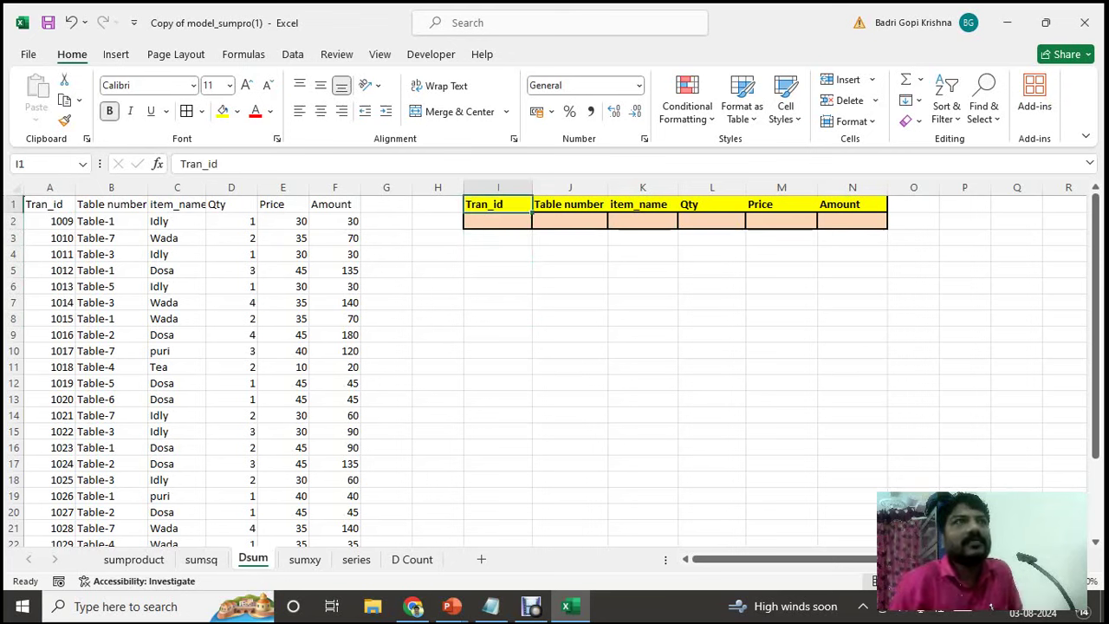
Step: Compare the transaction table's headers in A1:F1 with the criteria block in I1:N2 on the Dsum sheet
{"action": "key", "text": "shift+Right"}
{"action": "key", "text": "shift+Right"}
{"action": "key", "text": "shift+Right"}
{"action": "key", "text": "shift+Right"}
{"action": "key", "text": "shift+Right"}
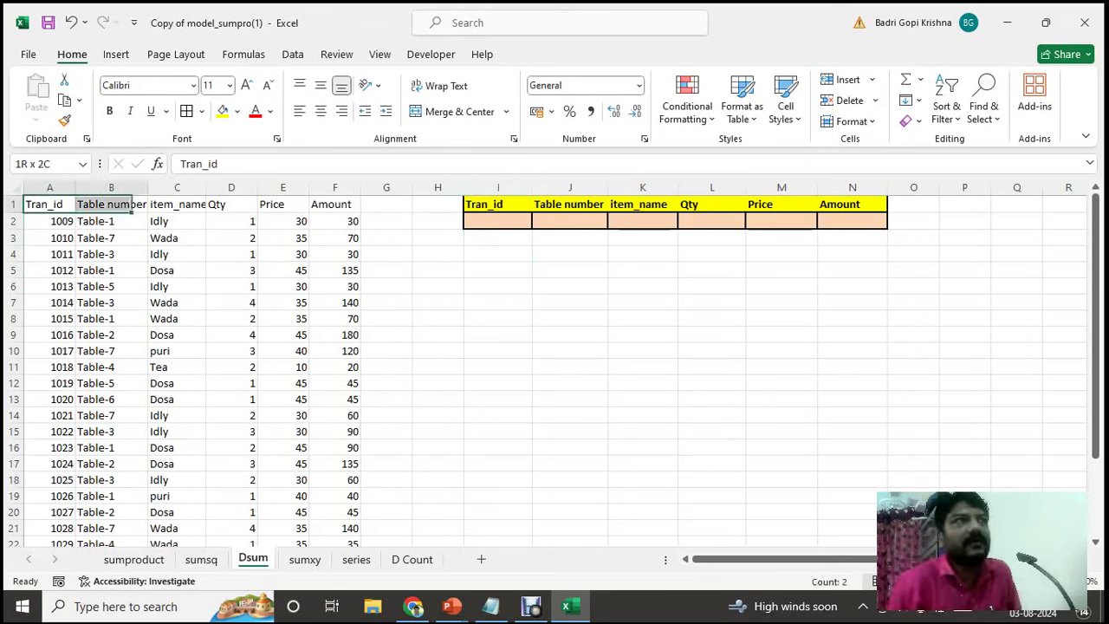
{"action": "key", "text": "Right"}
{"action": "key", "text": "Right"}
{"action": "key", "text": "Right"}
{"action": "key", "text": "Right"}
{"action": "key", "text": "Right"}
{"action": "key", "text": "Right"}
{"action": "key", "text": "Right"}
{"action": "key", "text": "Right"}
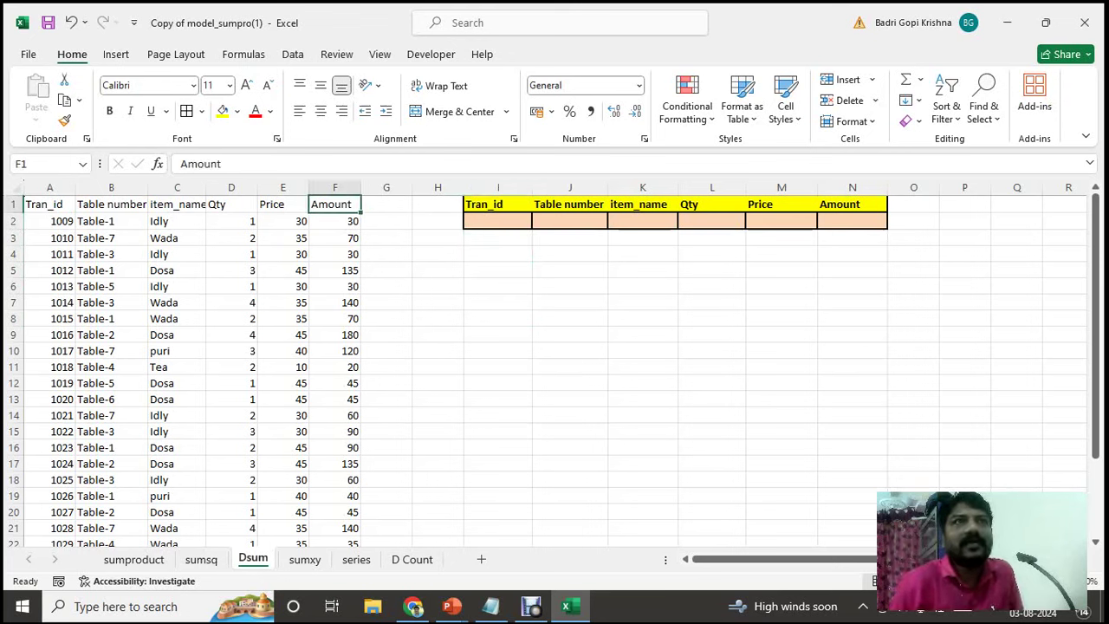
{"action": "key", "text": "shift+Down"}
{"action": "key", "text": "shift+Right"}
{"action": "key", "text": "shift+Right"}
{"action": "key", "text": "shift+Right"}
{"action": "key", "text": "shift+Right"}
{"action": "key", "text": "shift+Right"}
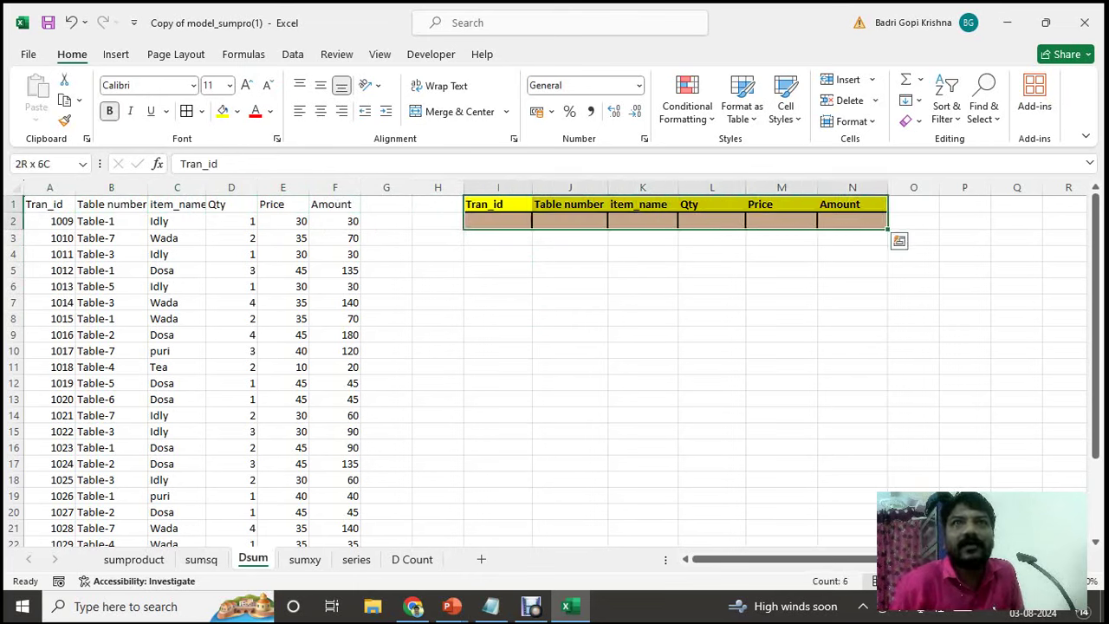
{"action": "key", "text": "Left"}
{"action": "key", "text": "Left"}
{"action": "key", "text": "Left"}
{"action": "key", "text": "Left"}
{"action": "key", "text": "Right"}
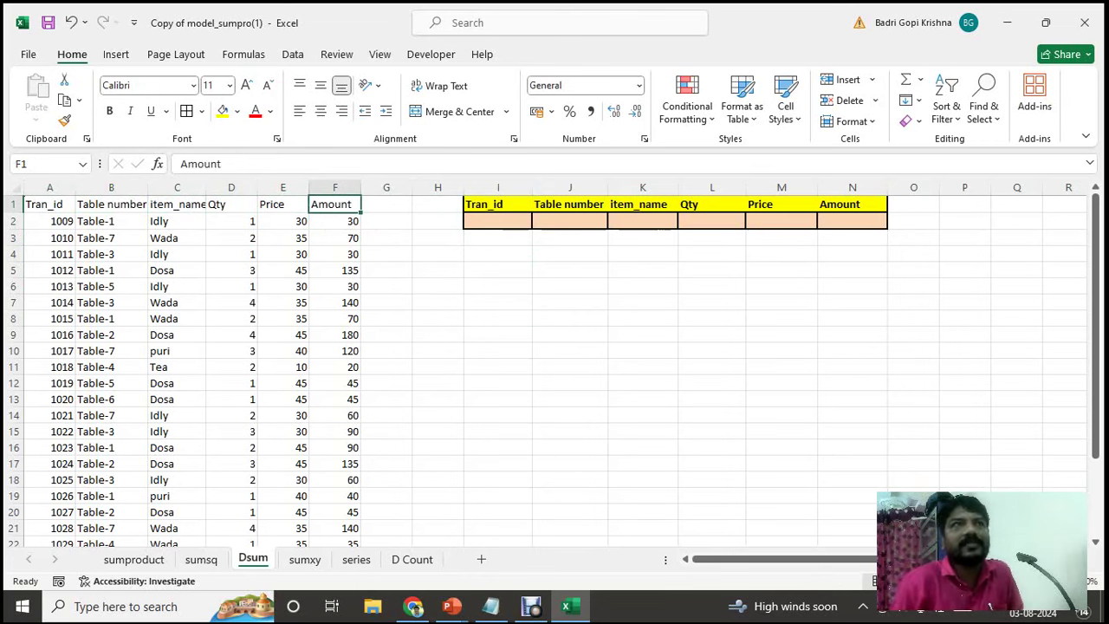
{"action": "key", "text": "Right"}
{"action": "key", "text": "Right"}
{"action": "key", "text": "Right"}
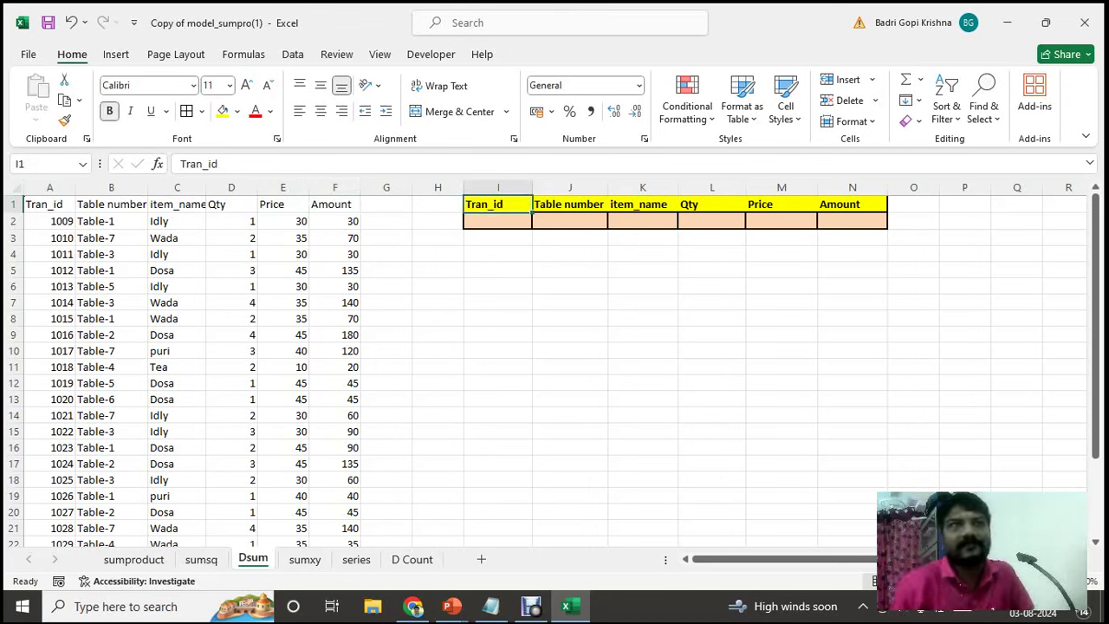
Step: Start a DSUM formula in cell I6 with the transaction table A1:F26 as the database argument
{"action": "key", "text": "Down"}
{"action": "key", "text": "Down"}
{"action": "key", "text": "Down"}
{"action": "key", "text": "Down"}
{"action": "key", "text": "Down"}
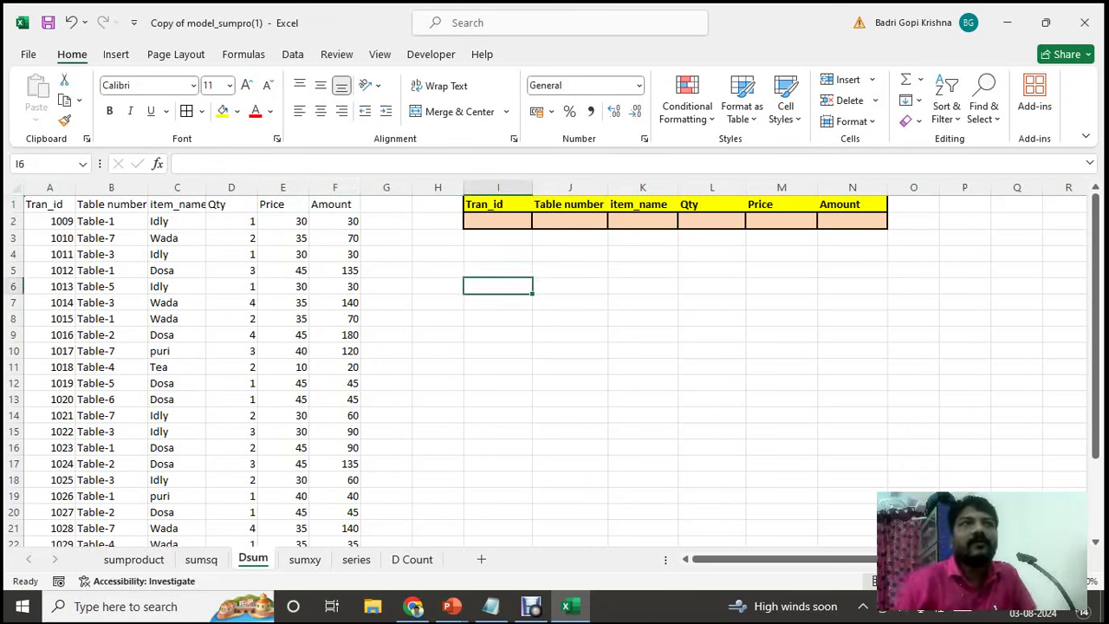
{"action": "type", "text": "="}
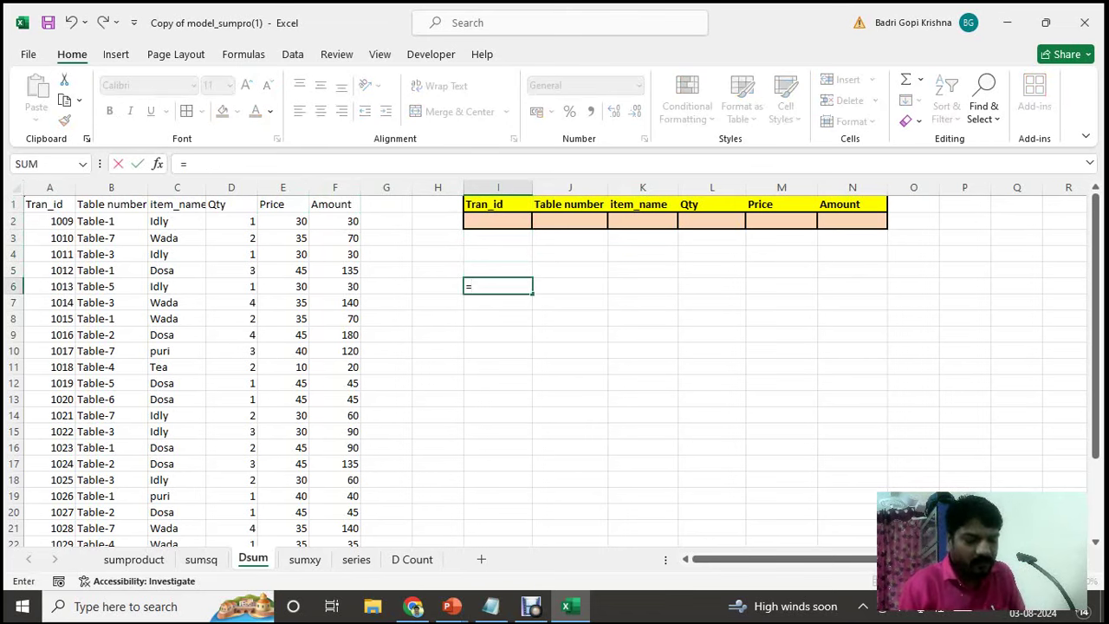
{"action": "type", "text": "dsum("}
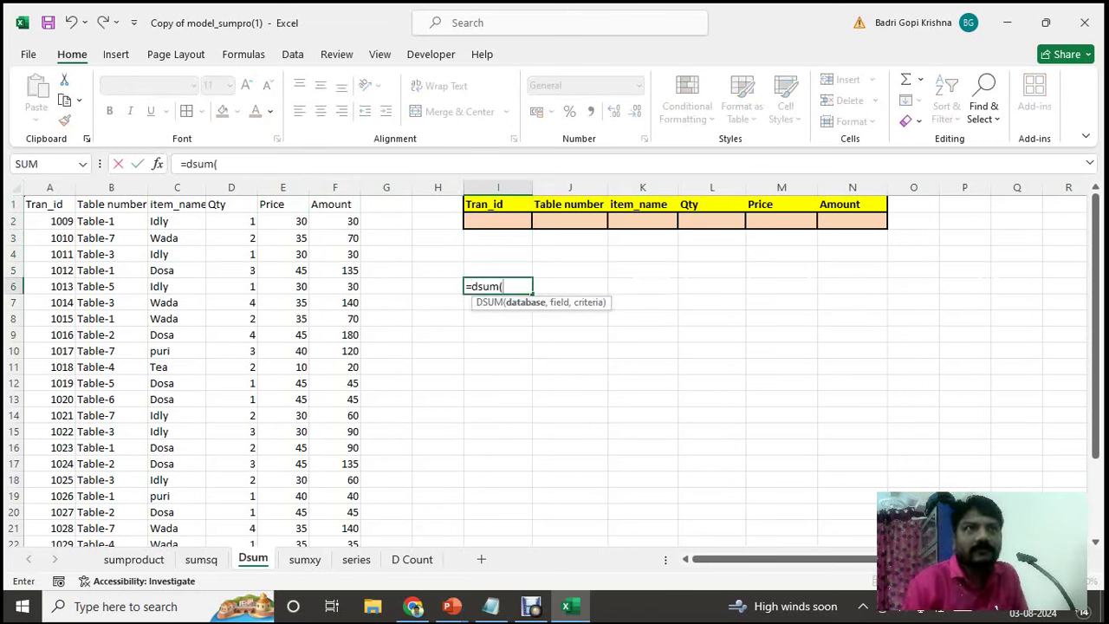
{"action": "left_click", "coordinate": [49, 205]}
{"action": "scroll", "coordinate": [50, 205], "scroll_direction": "down", "scroll_amount": 9}
{"action": "scroll", "coordinate": [49, 205], "scroll_direction": "up", "scroll_amount": 2}
{"action": "scroll", "coordinate": [346, 317], "scroll_direction": "up", "scroll_amount": 1}
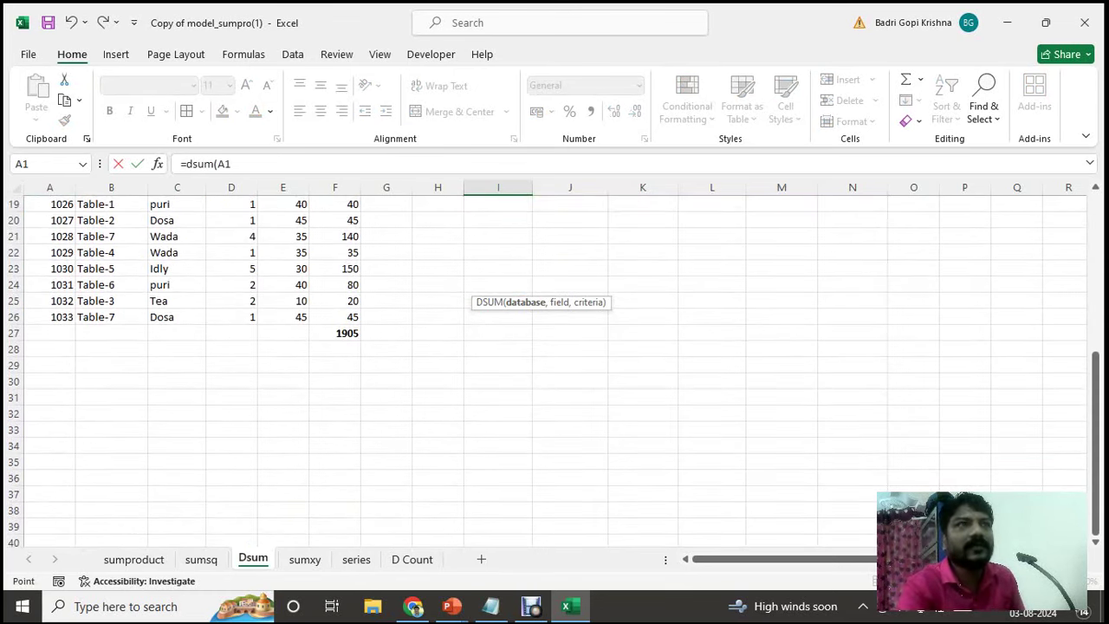
{"action": "left_click", "coordinate": [346, 317], "text": "shift"}
{"action": "scroll", "coordinate": [347, 317], "scroll_direction": "up", "scroll_amount": 6}
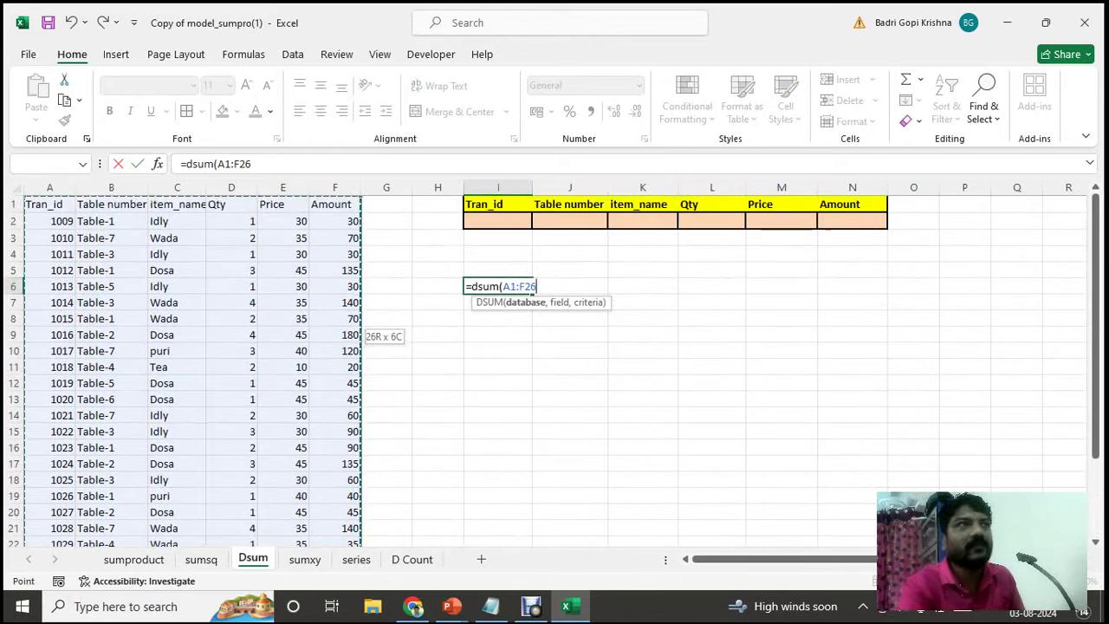
{"action": "type", "text": ","}
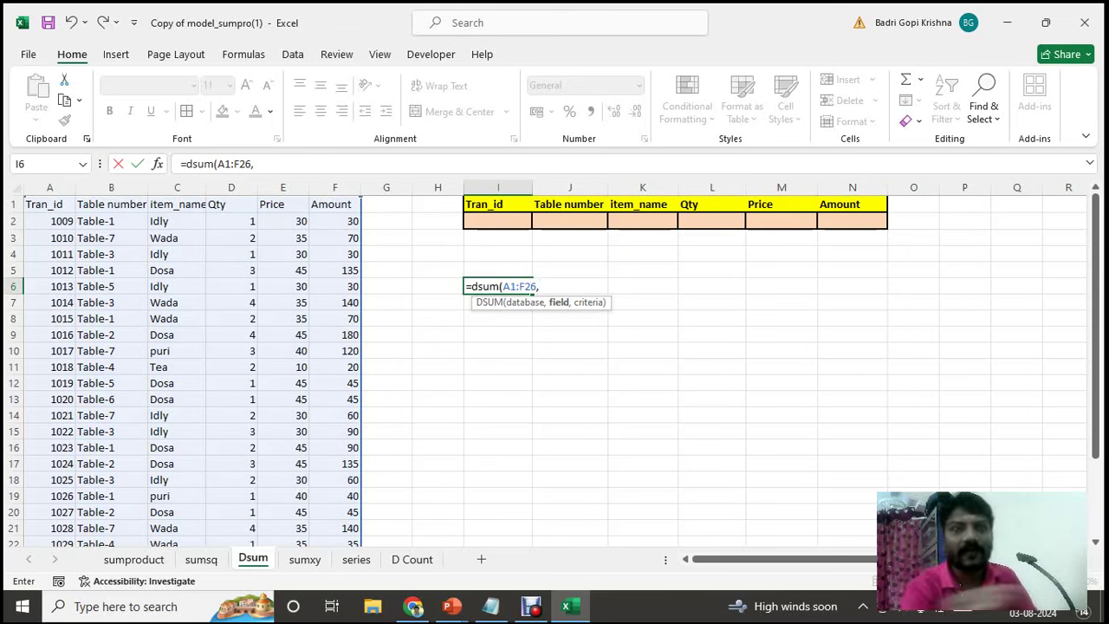
Step: Try 6 and the column name "Amount" as the DSUM field argument, and clear the argument again
{"action": "type", "text": "6"}
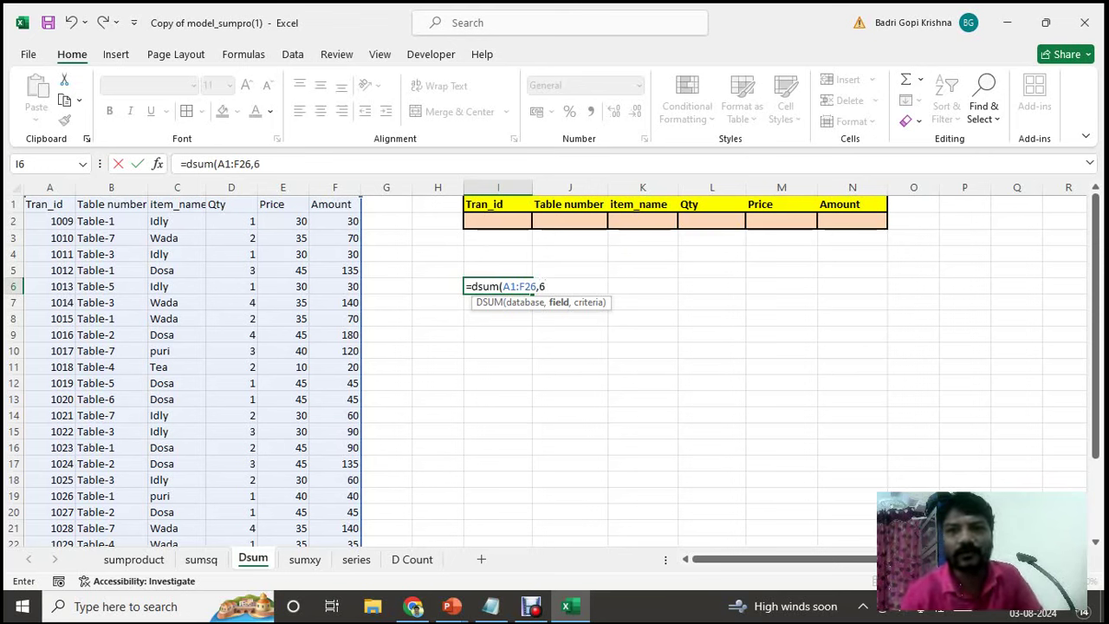
{"action": "key", "text": "BackSpace"}
{"action": "type", "text": "\"Amount"}
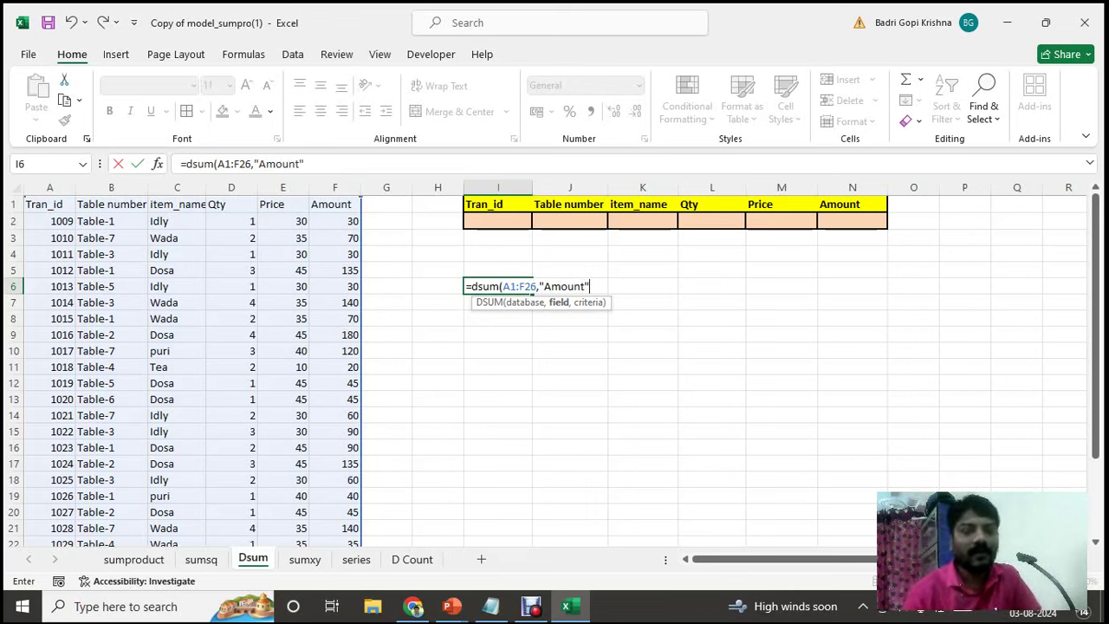
{"action": "key", "text": "BackSpace"}
{"action": "key", "text": "BackSpace"}
{"action": "key", "text": "BackSpace"}
{"action": "key", "text": "BackSpace"}
{"action": "key", "text": "BackSpace"}
{"action": "key", "text": "BackSpace"}
{"action": "key", "text": "BackSpace"}
{"action": "key", "text": "BackSpace"}
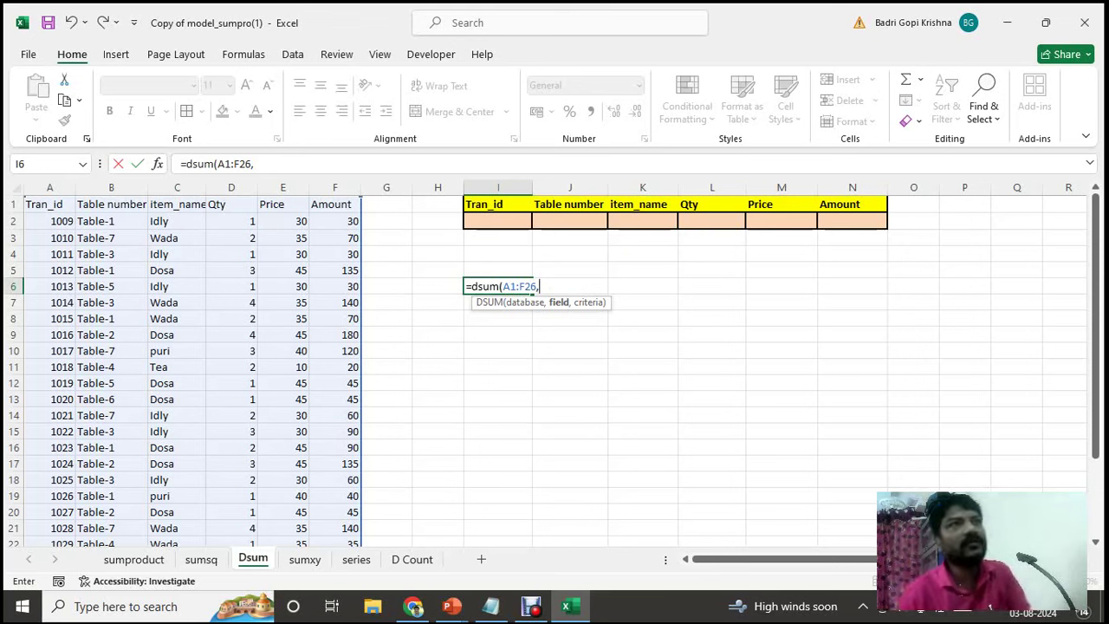
Step: Complete the I6 formula with field 6 and criteria I1:N2, giving =DSUM(A1:F26,6,I1:N2), and check the entered formula
{"action": "type", "text": "6"}
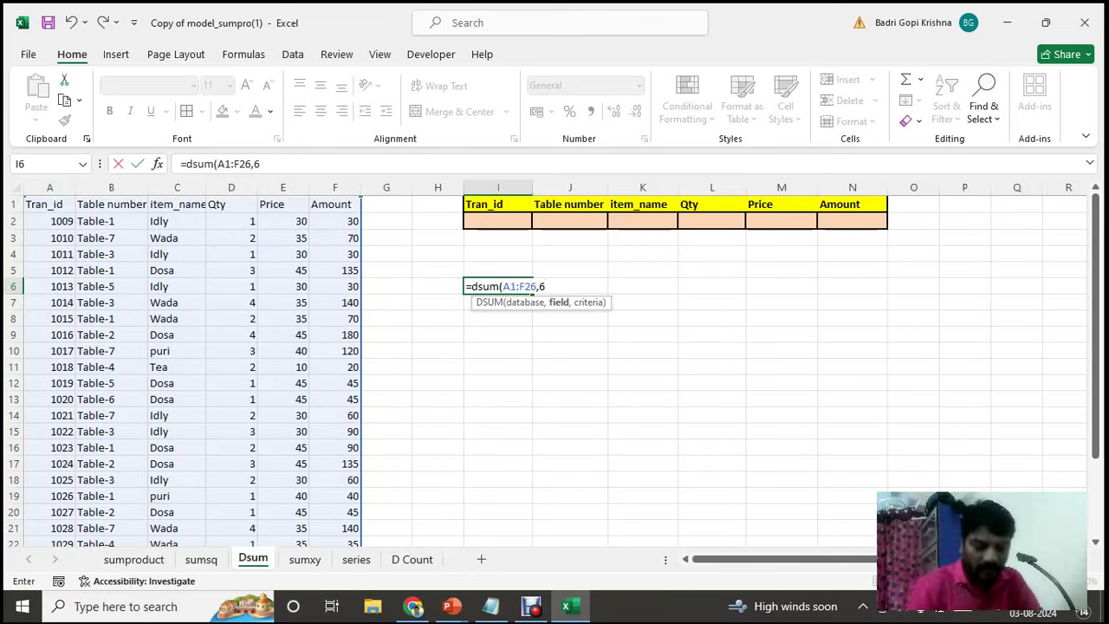
{"action": "type", "text": ","}
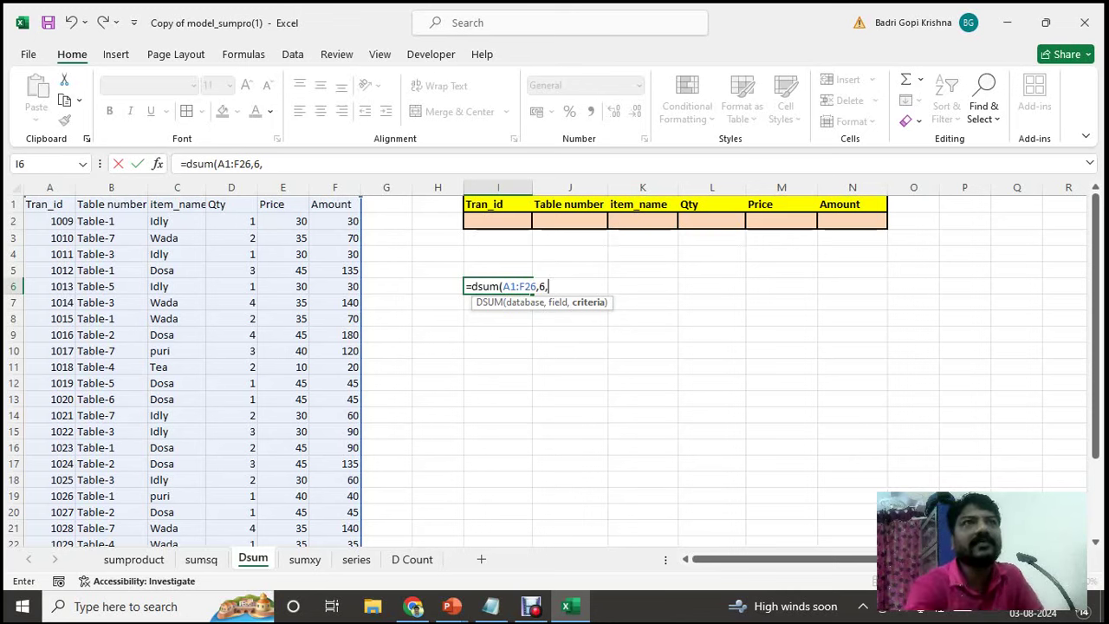
{"action": "left_click_drag", "start_coordinate": [498, 204], "coordinate": [885, 227]}
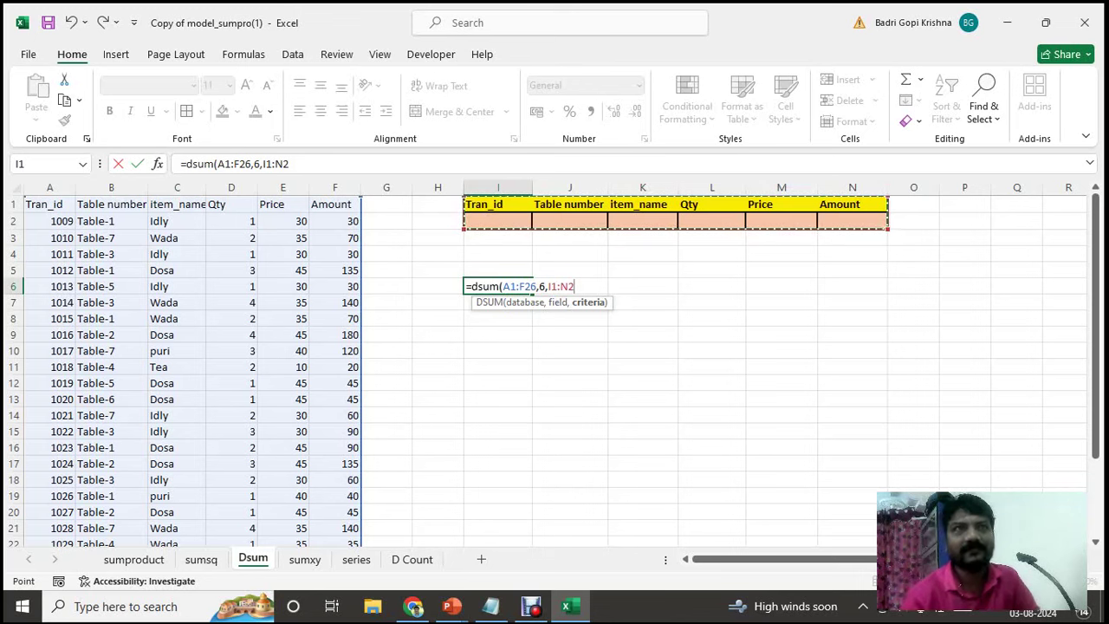
{"action": "type", "text": ")"}
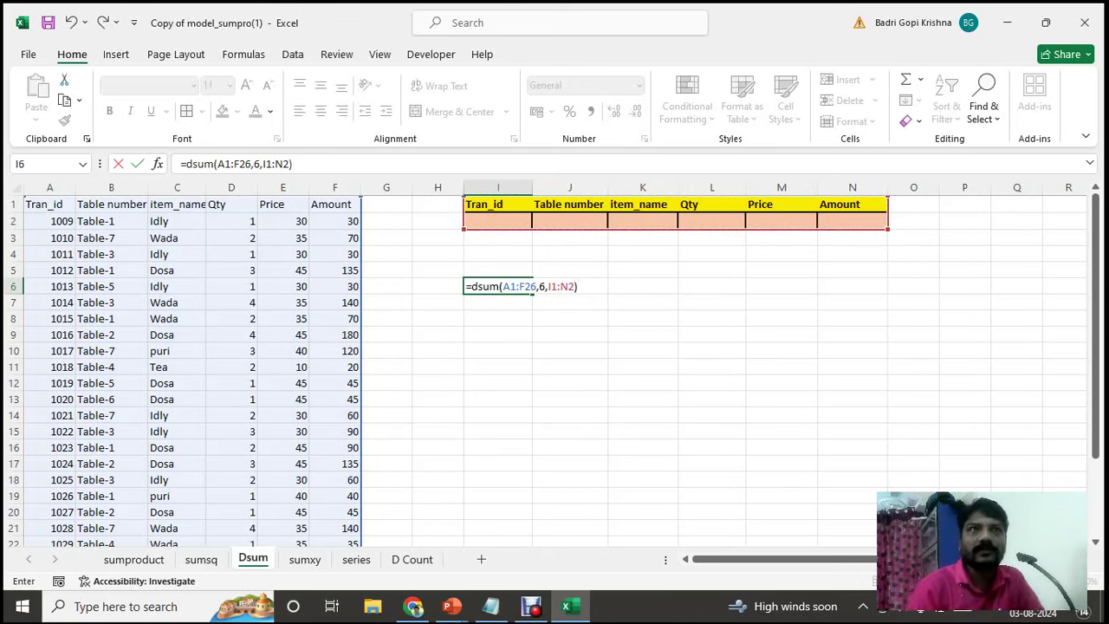
{"action": "key", "text": "Return"}
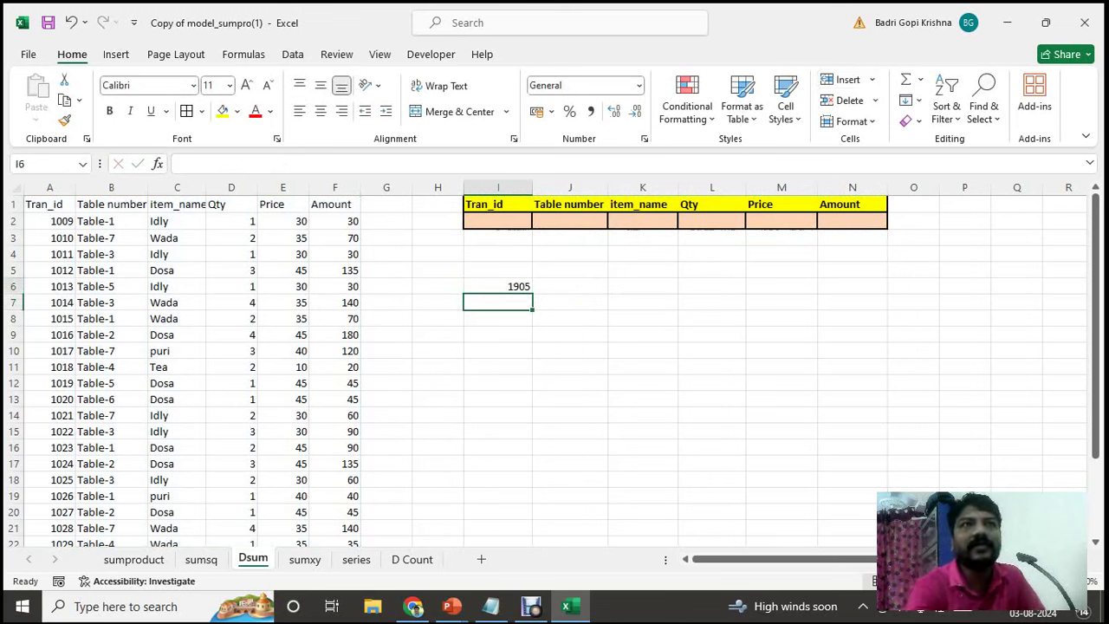
{"action": "left_click", "coordinate": [498, 286]}
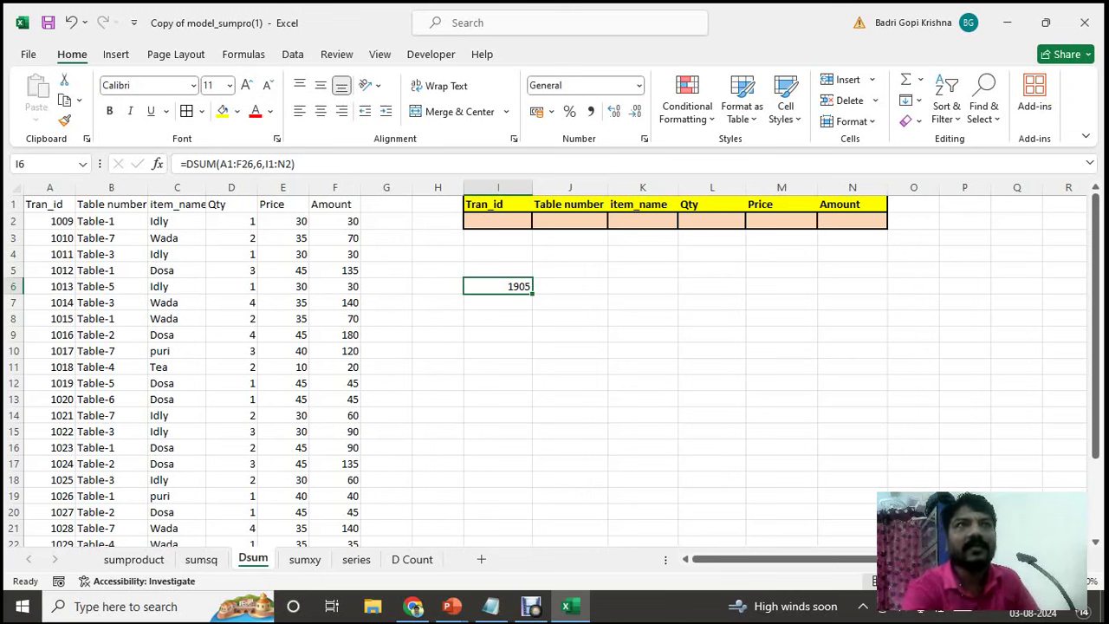
Step: Enter idly as the item_name criterion in K2 and check the DSUM result in I6
{"action": "left_click_drag", "start_coordinate": [494, 220], "coordinate": [852, 220]}
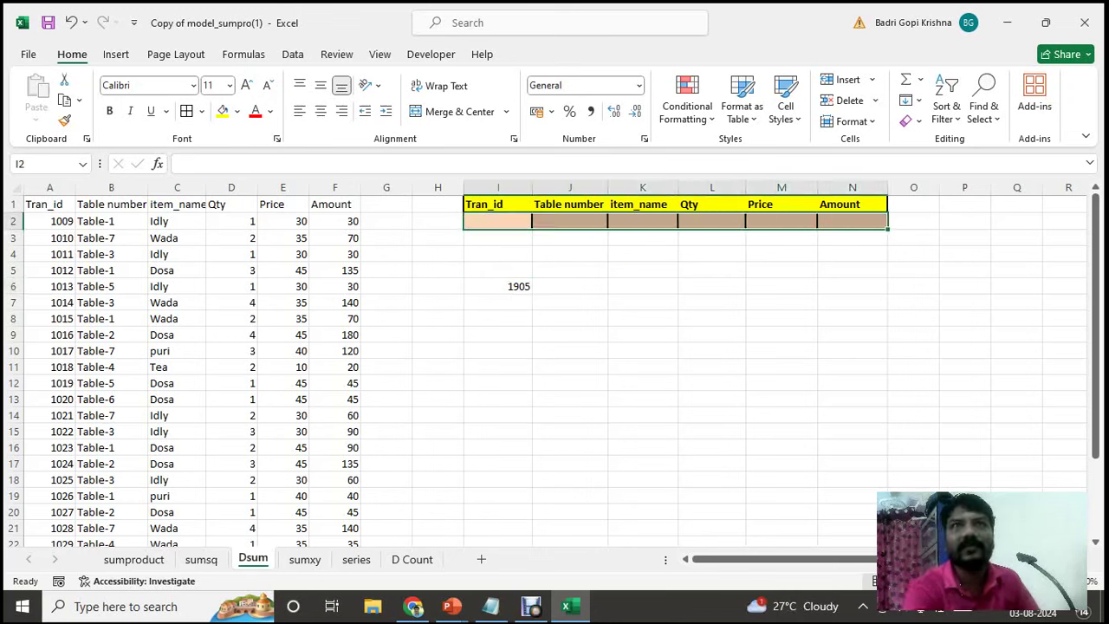
{"action": "left_click", "coordinate": [781, 220]}
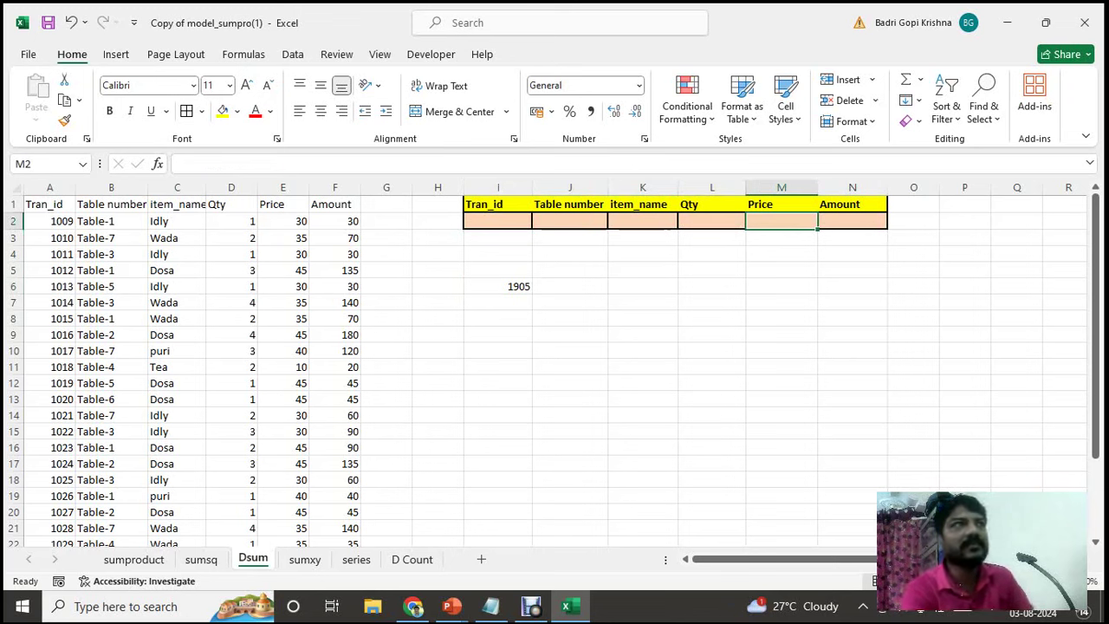
{"action": "left_click", "coordinate": [177, 221]}
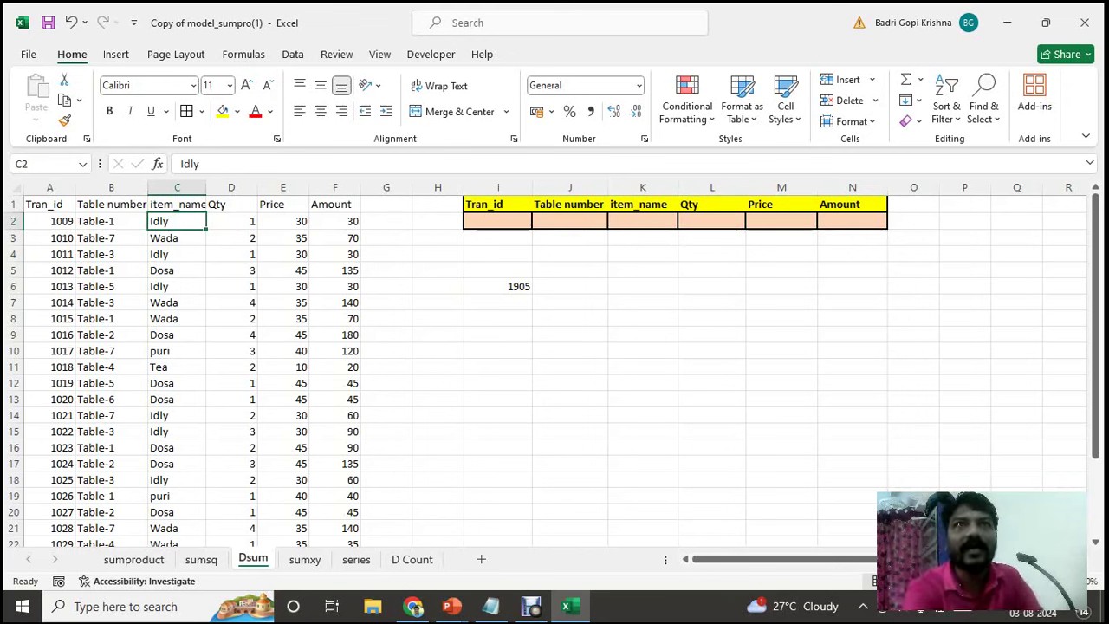
{"action": "left_click", "coordinate": [641, 220]}
{"action": "type", "text": "idly"}
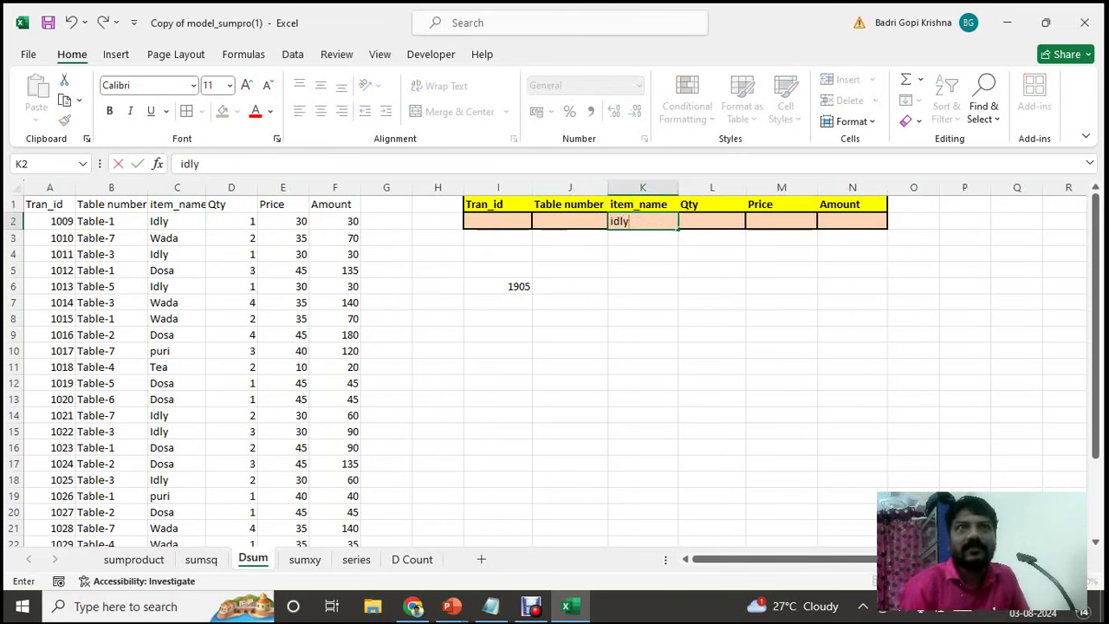
{"action": "key", "text": "Return"}
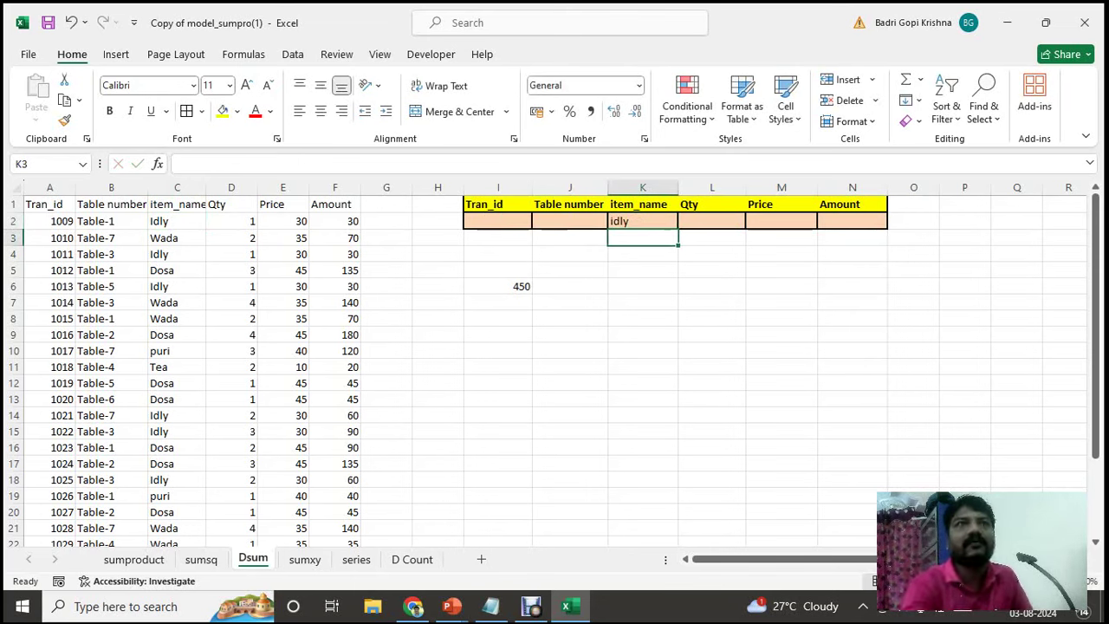
{"action": "left_click", "coordinate": [498, 286]}
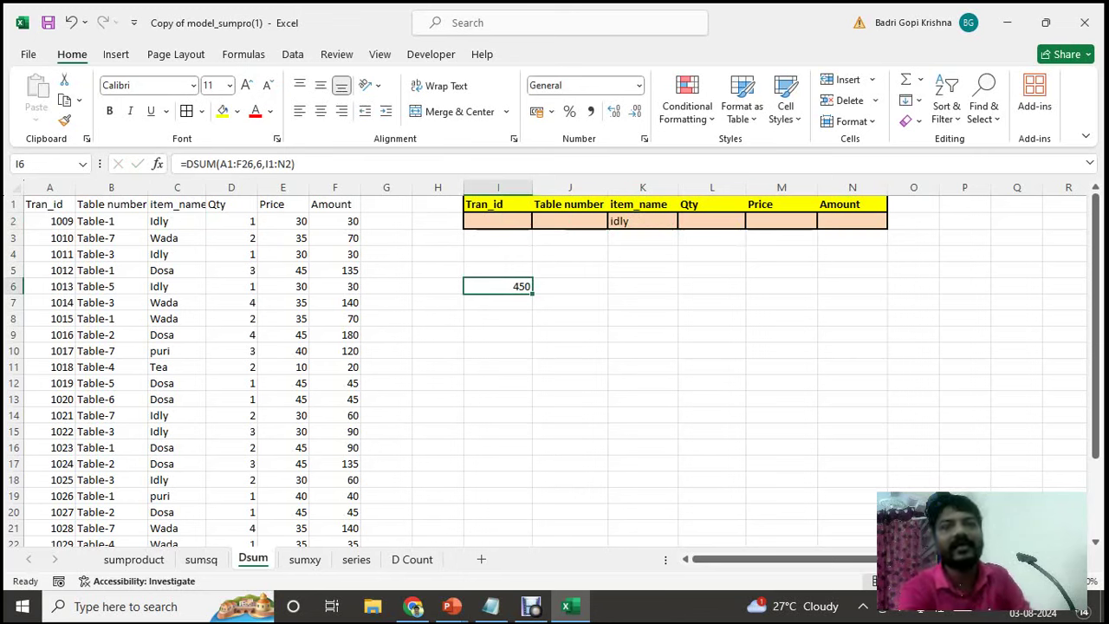
Step: Clear the item_name criterion in K2 and return to the DSUM result in I6
{"action": "left_click", "coordinate": [642, 221]}
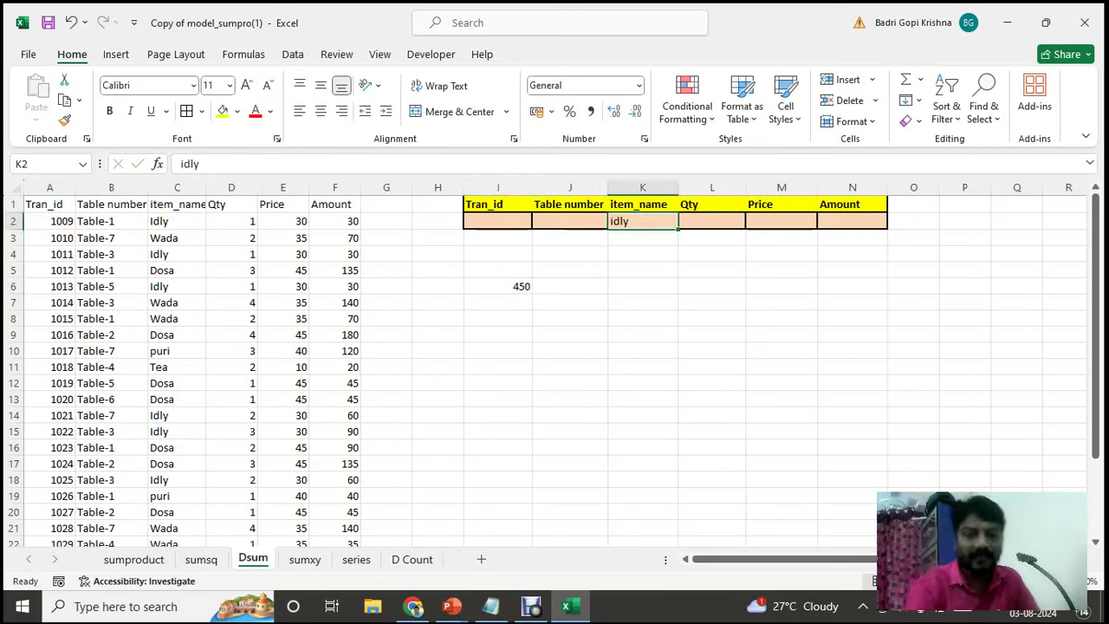
{"action": "key", "text": "Delete"}
{"action": "key", "text": "Left"}
{"action": "key", "text": "Down"}
{"action": "key", "text": "Down"}
{"action": "key", "text": "Down"}
{"action": "key", "text": "Down"}
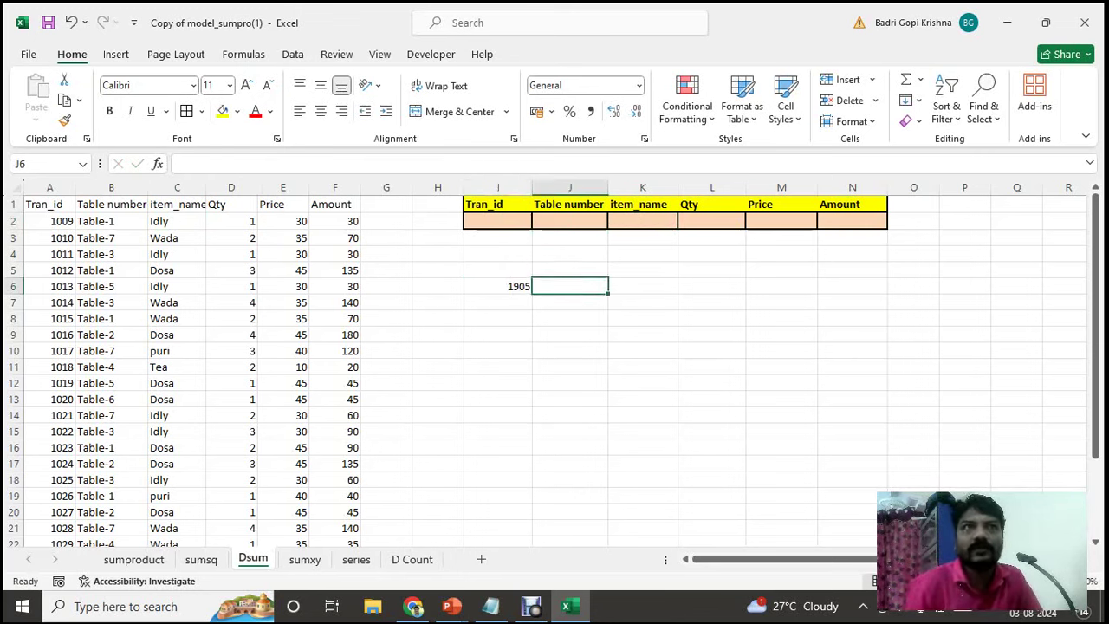
{"action": "key", "text": "Left"}
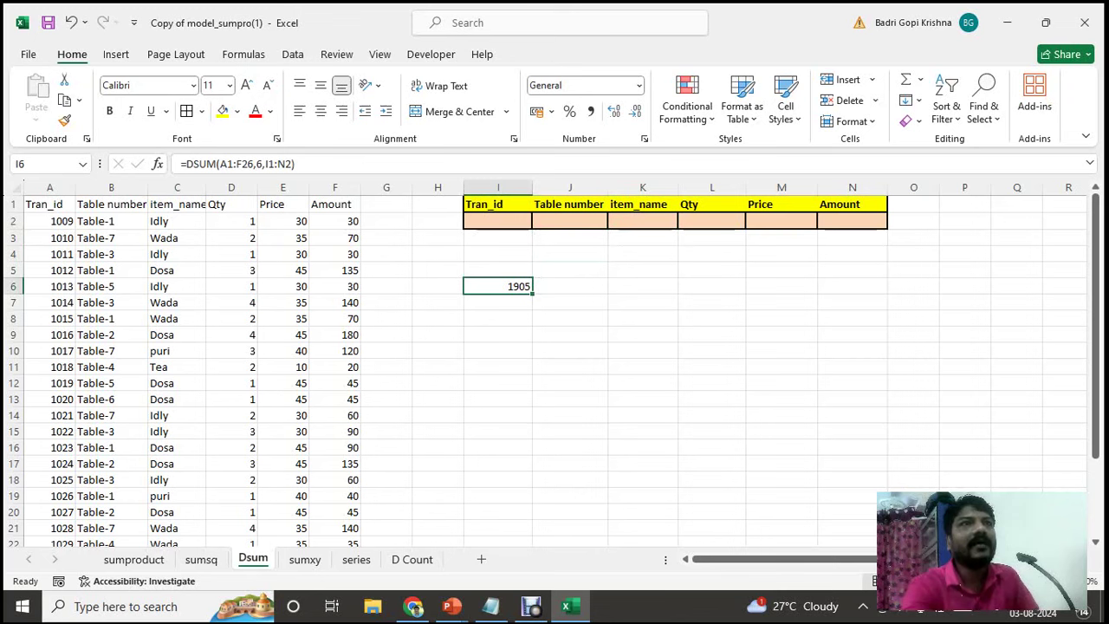
Step: Enter 1022 as the Tran_id criterion in I2 and compare the DSUM result with that transaction's amount in row 15
{"action": "left_click", "coordinate": [498, 221]}
{"action": "type", "text": "1022"}
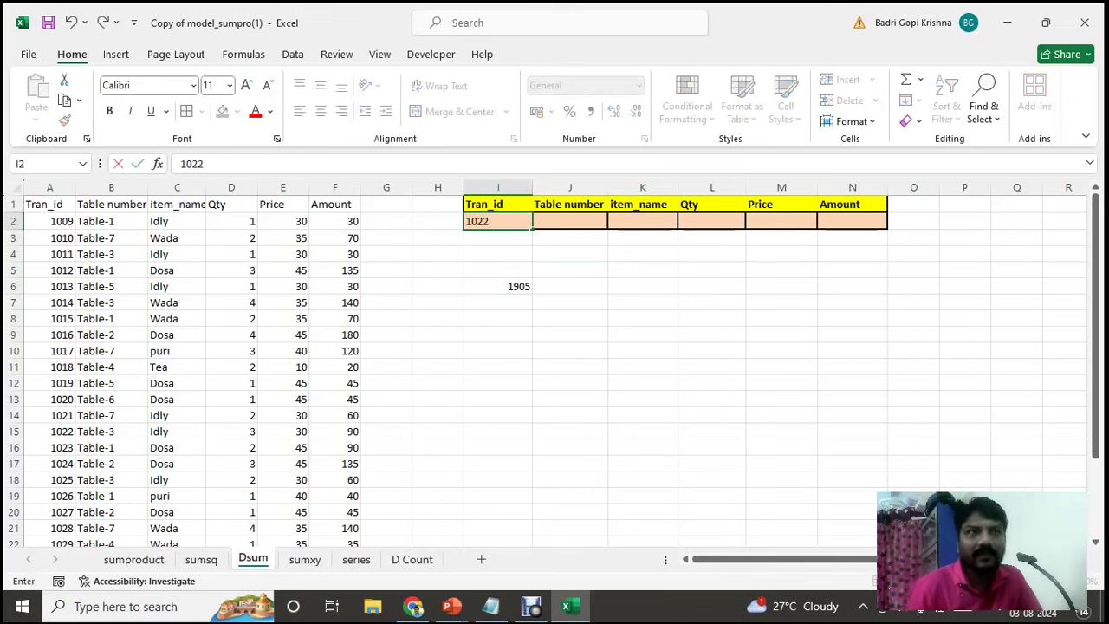
{"action": "key", "text": "Return"}
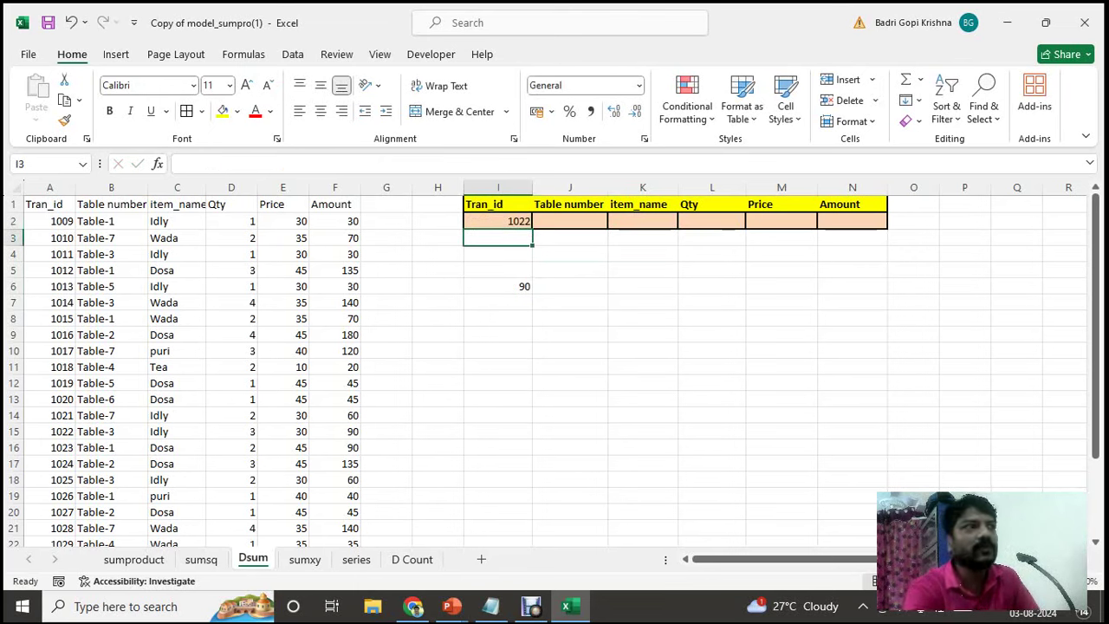
{"action": "left_click", "coordinate": [14, 431]}
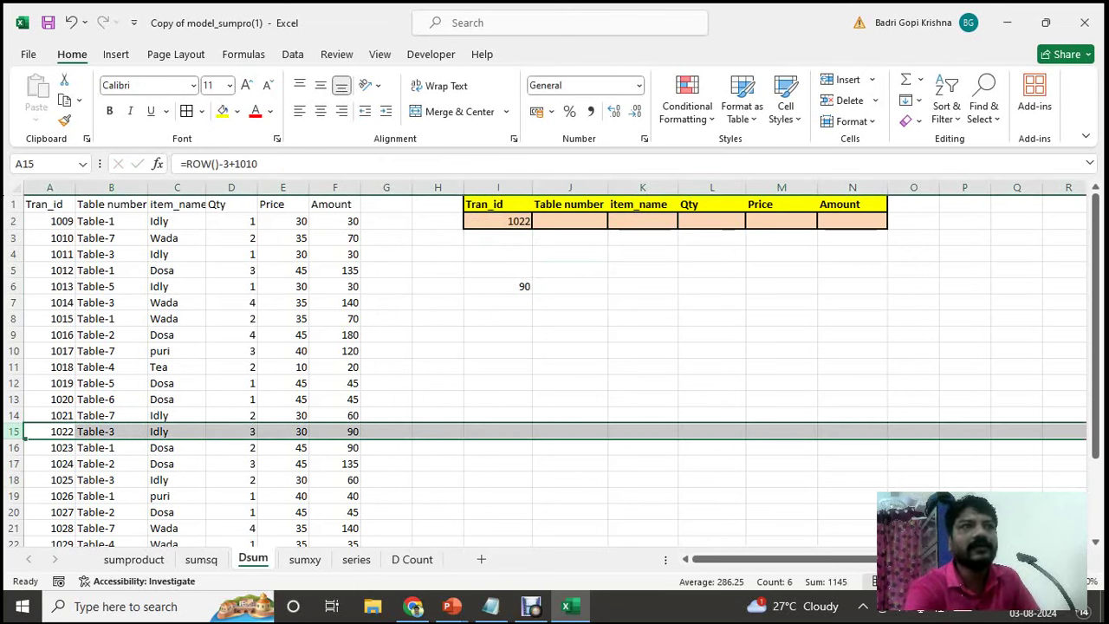
{"action": "left_click", "coordinate": [336, 431]}
{"action": "left_click", "coordinate": [498, 285]}
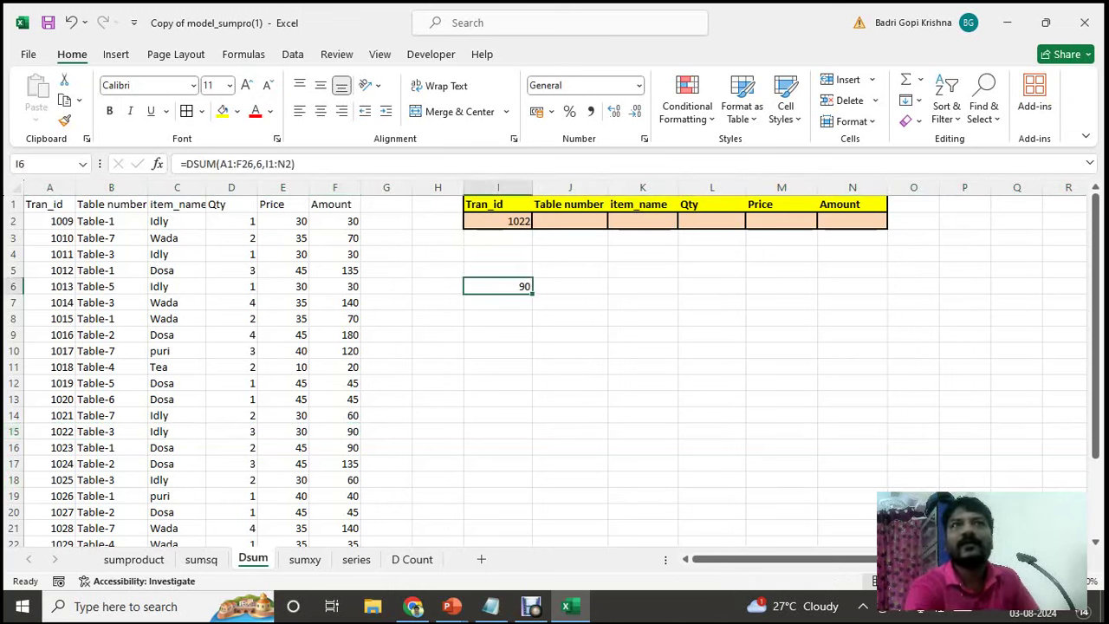
Step: Clear the Tran_id criterion in I2
{"action": "left_click", "coordinate": [642, 334]}
{"action": "left_click", "coordinate": [498, 221]}
{"action": "key", "text": "Delete"}
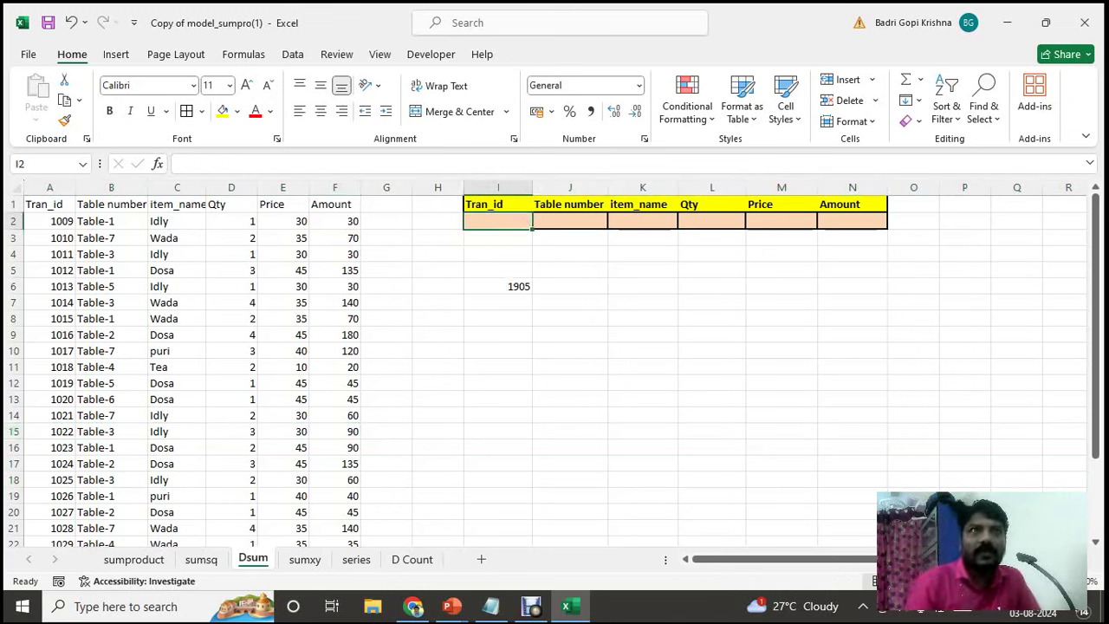
Step: Enter Table-3 as the Table number criterion in J2 and check the DSUM result in I6
{"action": "left_click", "coordinate": [570, 220]}
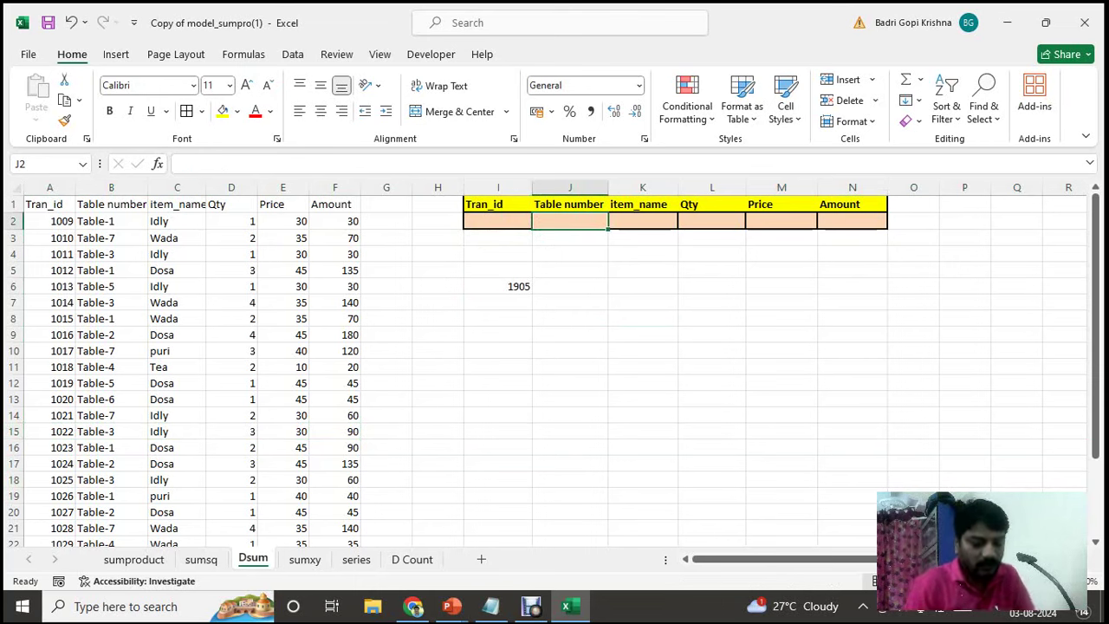
{"action": "type", "text": "Table number"}
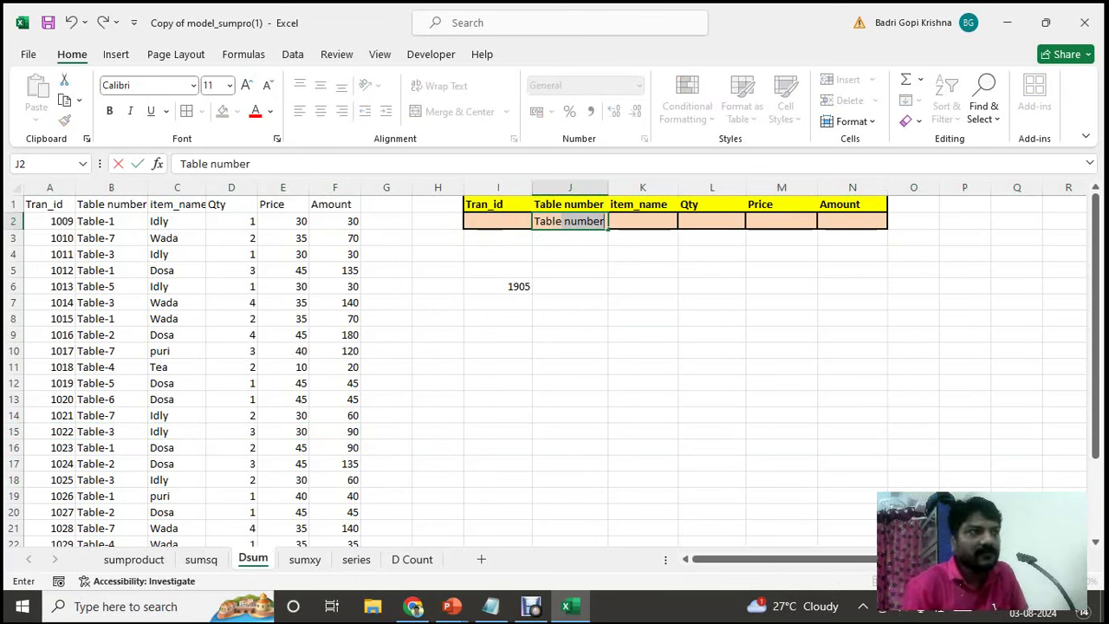
{"action": "key", "text": "BackSpace"}
{"action": "key", "text": "BackSpace"}
{"action": "type", "text": "-3"}
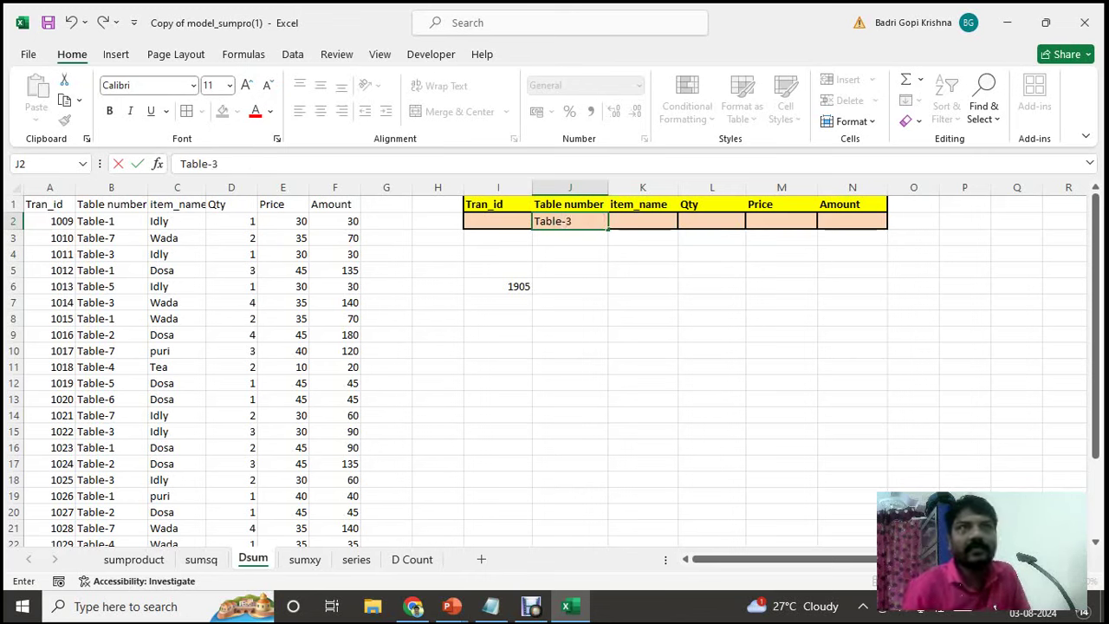
{"action": "key", "text": "Return"}
{"action": "left_click", "coordinate": [569, 221]}
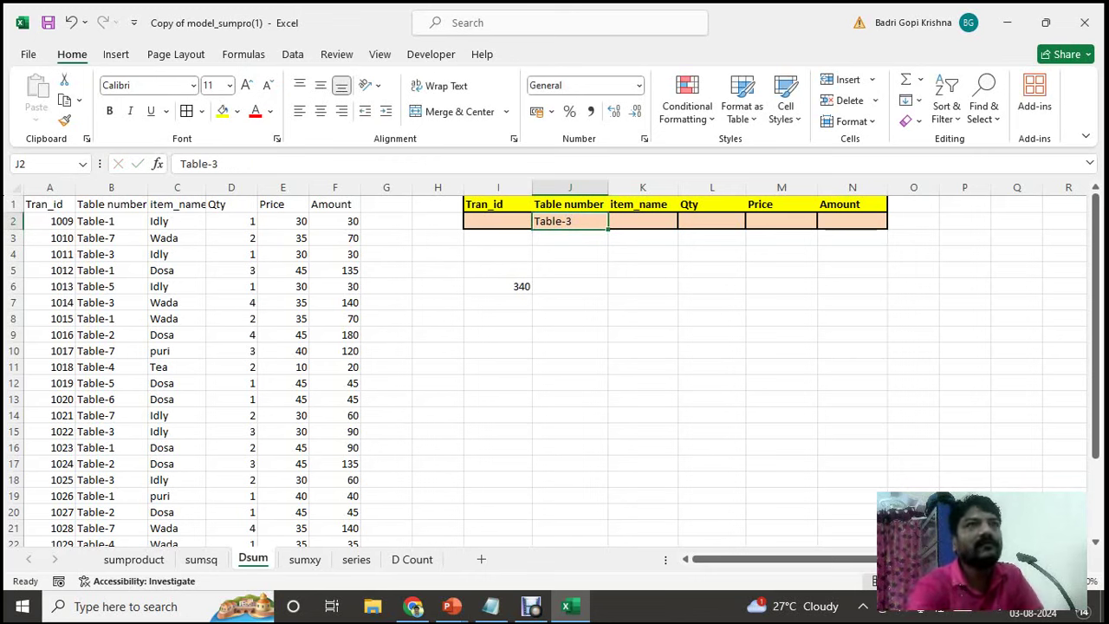
{"action": "left_click", "coordinate": [498, 285]}
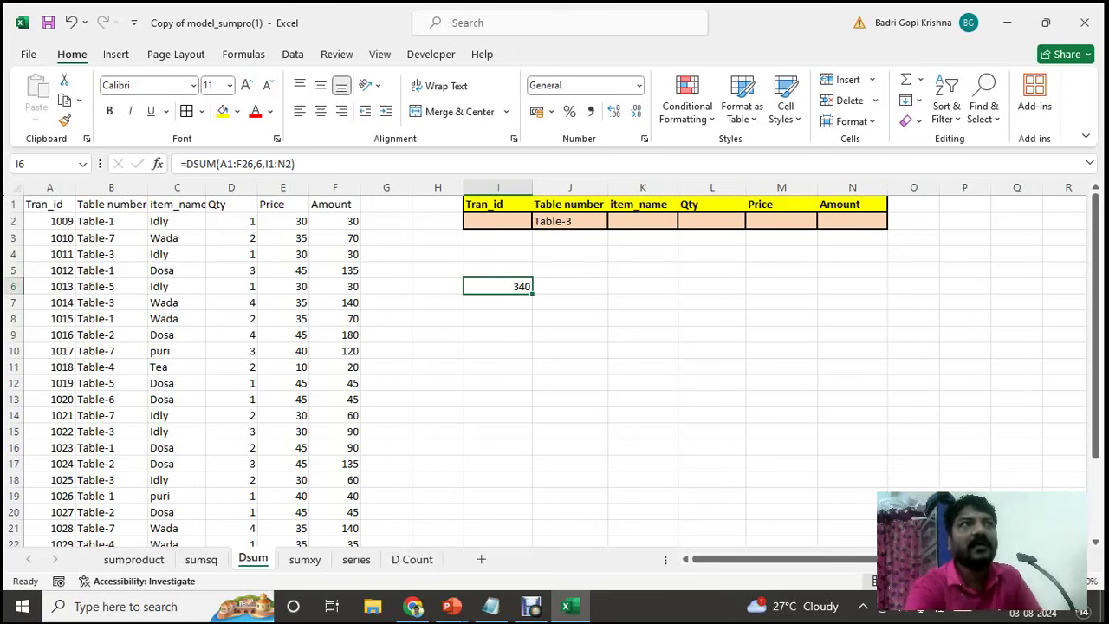
Step: Add idly as the item_name criterion in K2 alongside Table-3 and check the combined DSUM result in I6
{"action": "left_click", "coordinate": [570, 221]}
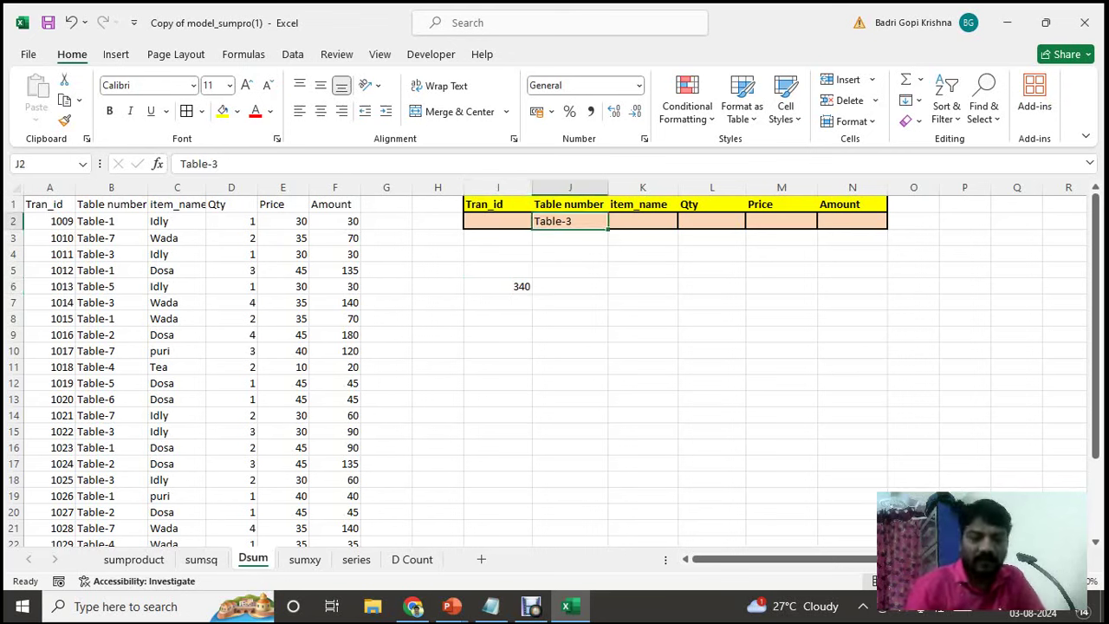
{"action": "left_click", "coordinate": [642, 221]}
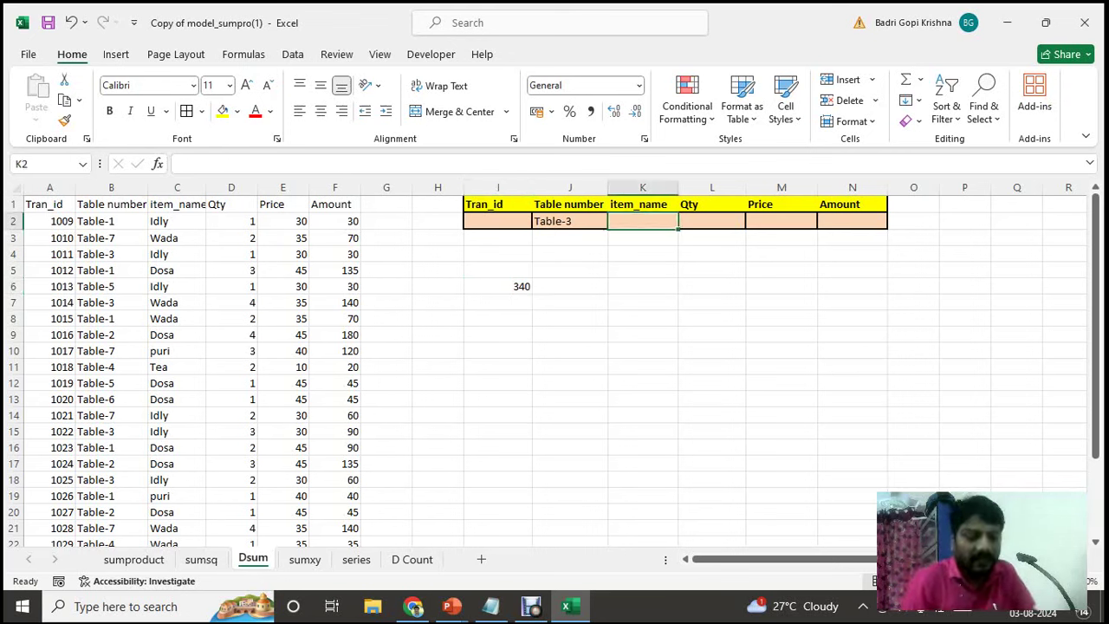
{"action": "type", "text": "idly"}
{"action": "key", "text": "ctrl+Return"}
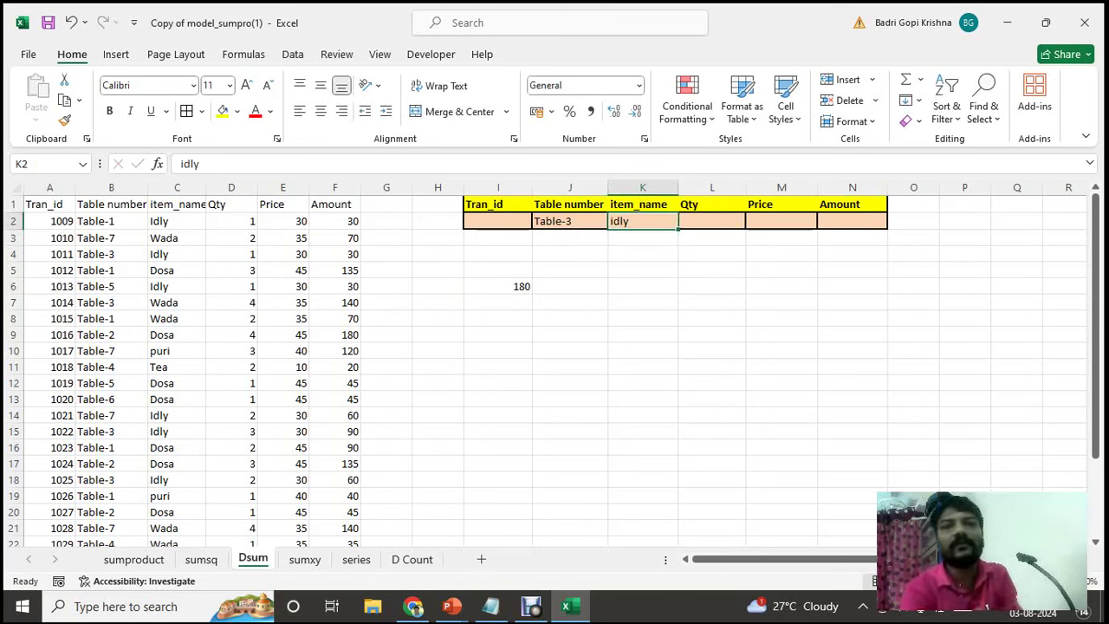
{"action": "left_click", "coordinate": [498, 286]}
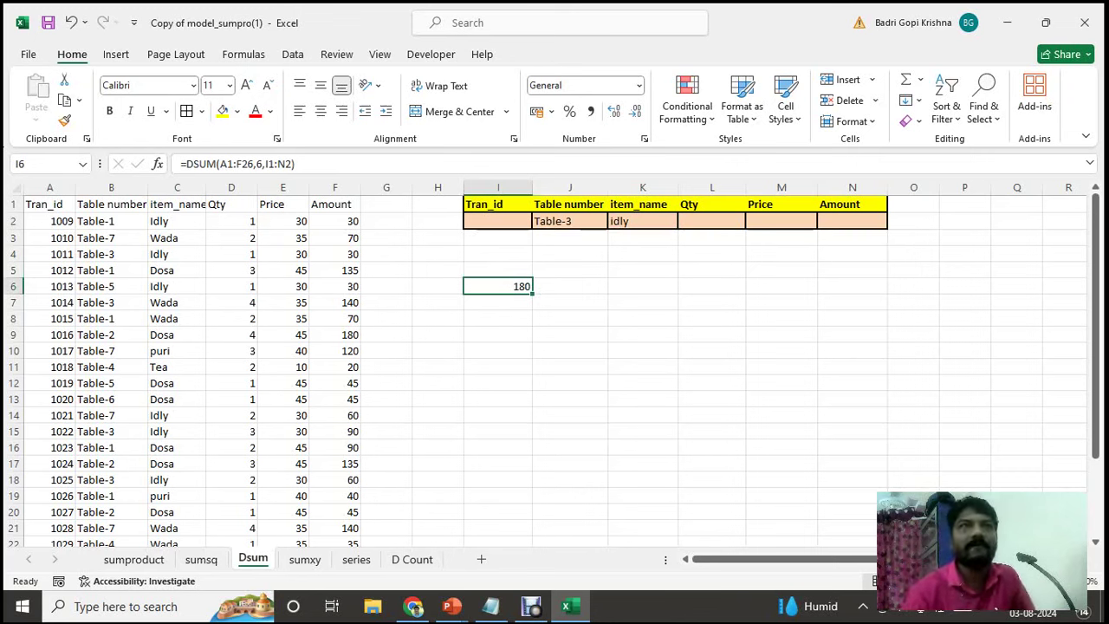
Step: Clear the Table number criterion in J2 and the item_name criterion in K2
{"action": "key", "text": "Up"}
{"action": "key", "text": "Up"}
{"action": "key", "text": "Up"}
{"action": "key", "text": "Up"}
{"action": "key", "text": "Right"}
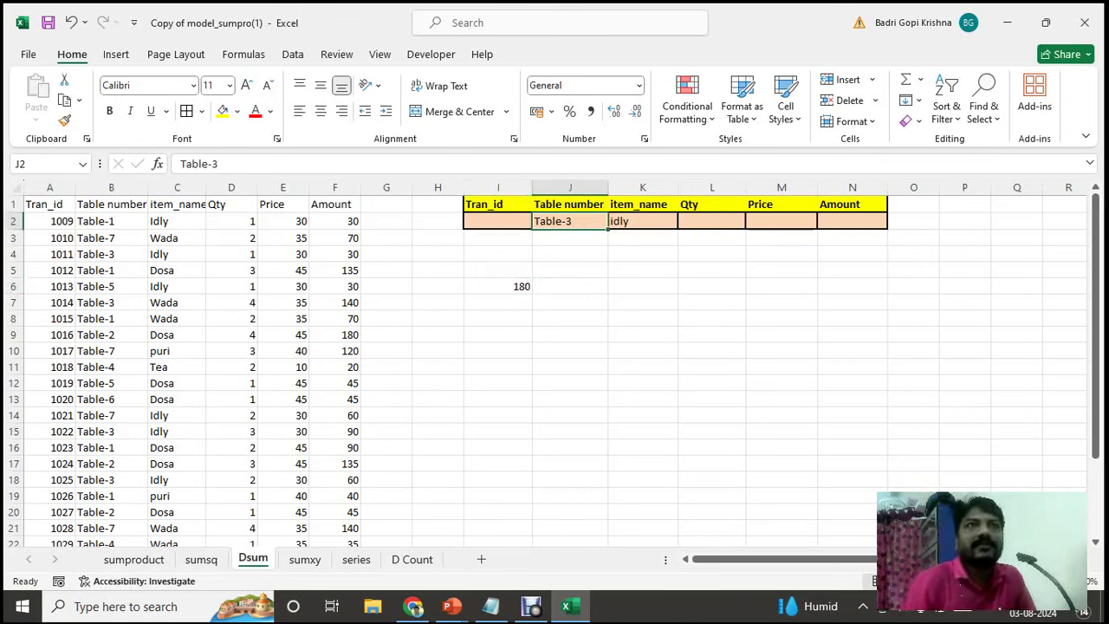
{"action": "key", "text": "Delete"}
{"action": "key", "text": "Right"}
{"action": "key", "text": "Delete"}
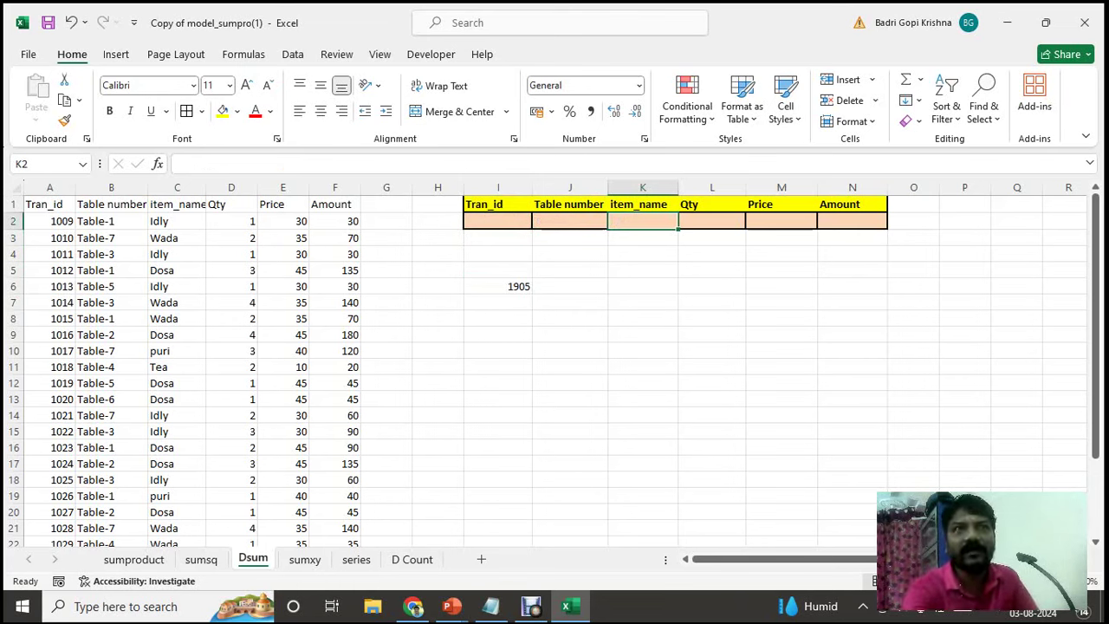
Step: Examine the DSUM formula in I6 and the criteria cells I2:N2 under the Tran_id to Amount headers
{"action": "double_click", "coordinate": [521, 286]}
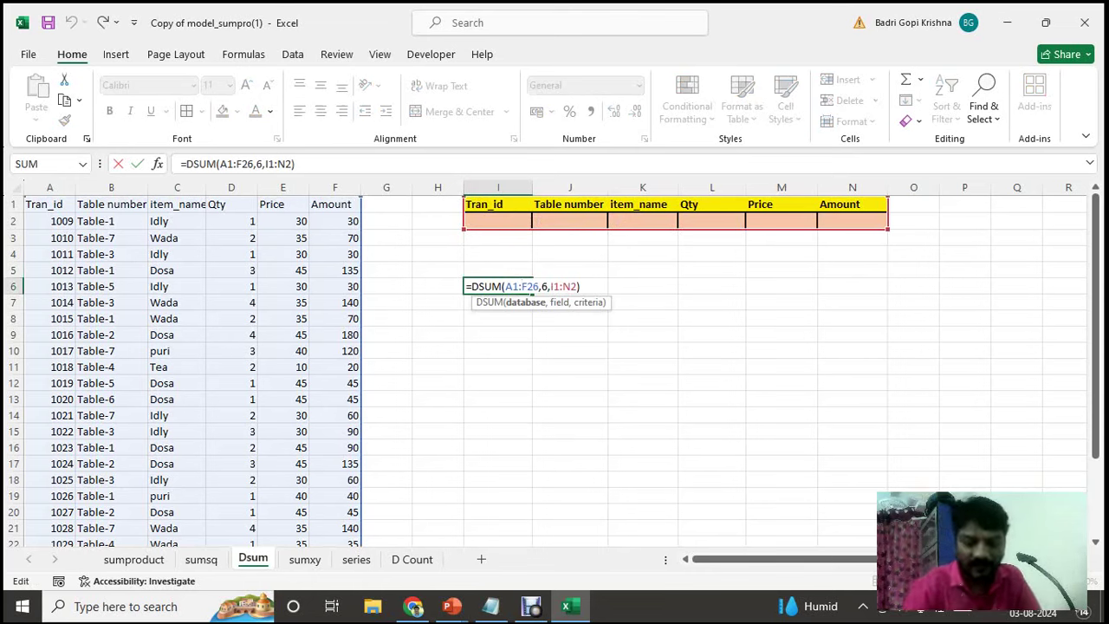
{"action": "key", "text": "ctrl+Return"}
{"action": "key", "text": "F2"}
{"action": "key", "text": "Return"}
{"action": "key", "text": "Up"}
{"action": "key", "text": "Up"}
{"action": "key", "text": "Up"}
{"action": "key", "text": "Up"}
{"action": "key", "text": "Up"}
{"action": "key", "text": "Up"}
{"action": "key", "text": "Down"}
{"action": "key", "text": "Right"}
{"action": "key", "text": "Right"}
{"action": "key", "text": "Right"}
{"action": "key", "text": "Right"}
{"action": "key", "text": "Right"}
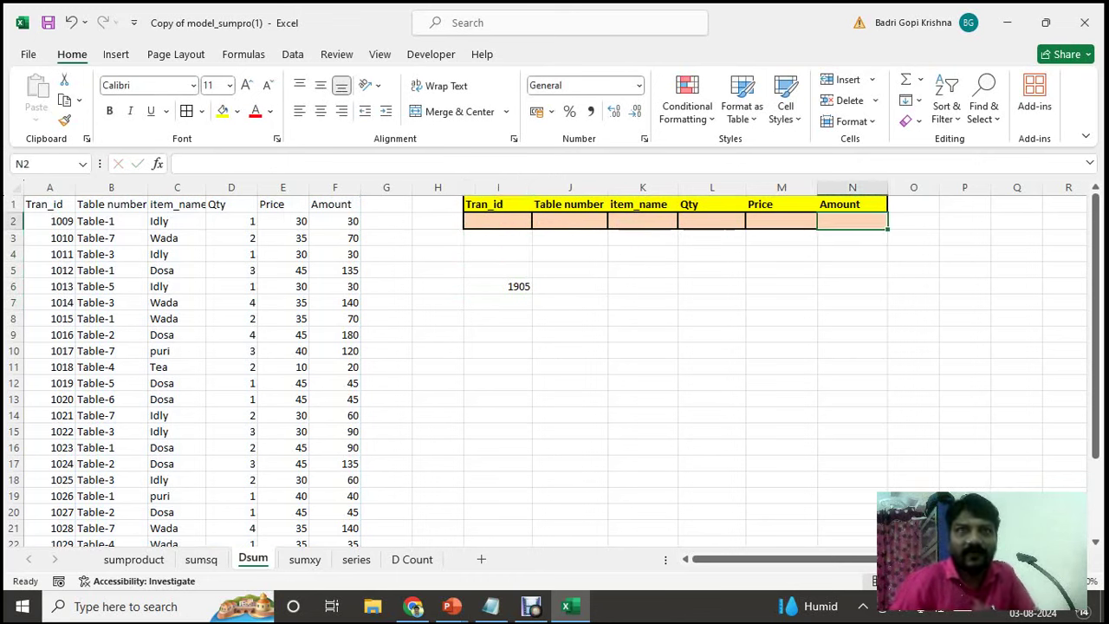
{"action": "key", "text": "Left"}
{"action": "key", "text": "Left"}
{"action": "key", "text": "Left"}
{"action": "key", "text": "Left"}
{"action": "key", "text": "Left"}
{"action": "key", "text": "Right"}
{"action": "key", "text": "Right"}
{"action": "key", "text": "Right"}
{"action": "key", "text": "Right"}
{"action": "key", "text": "Right"}
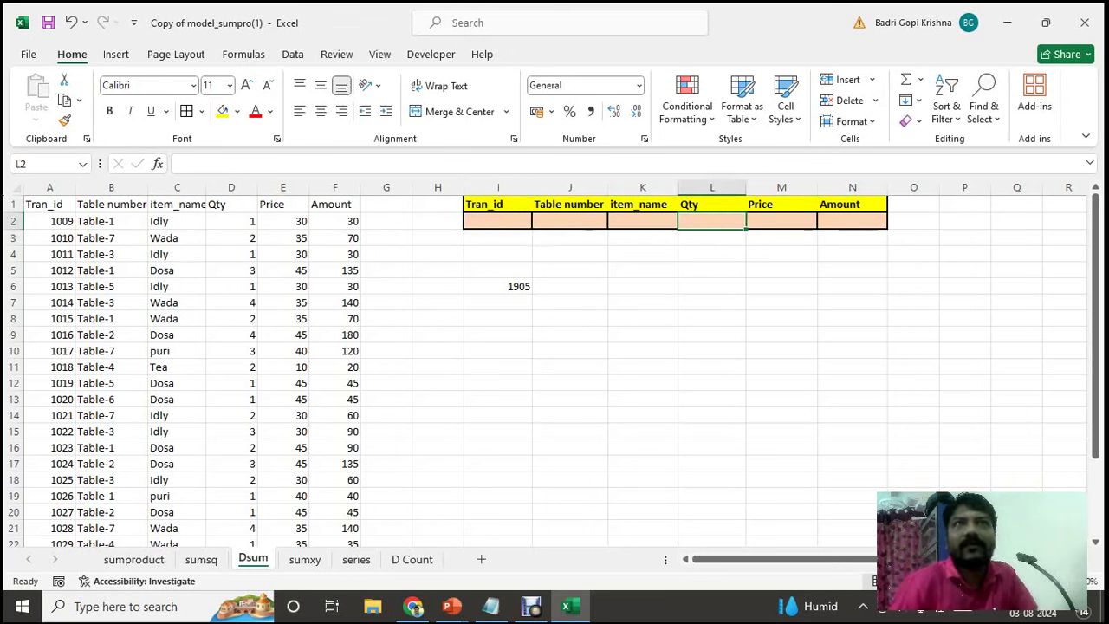
{"action": "key", "text": "Left"}
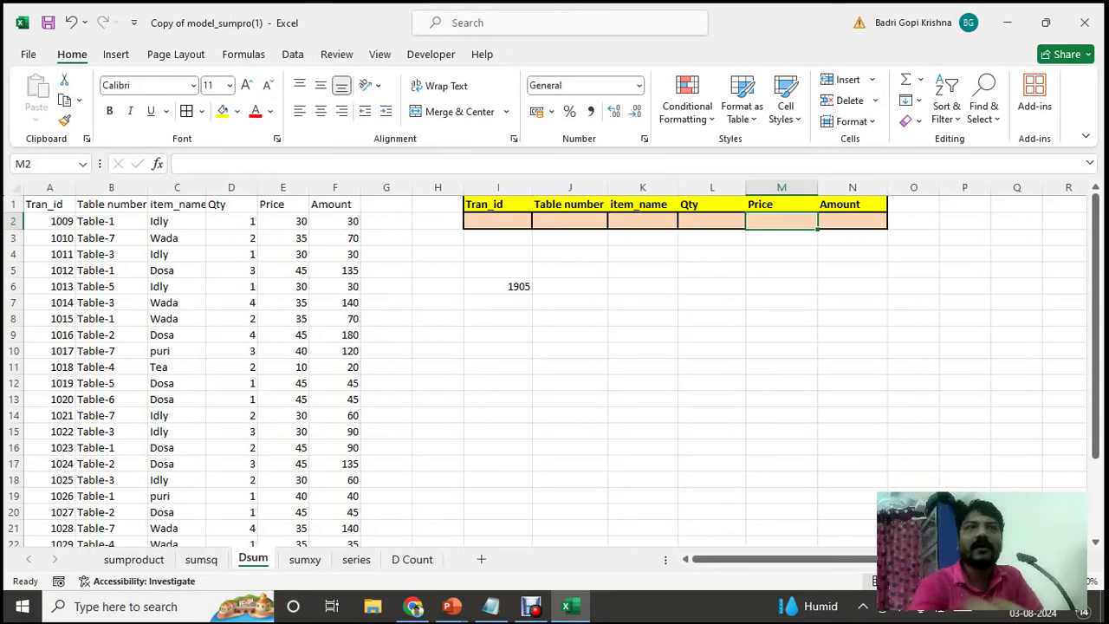
Step: Enter >45 as the Price criterion in M2
{"action": "left_click", "coordinate": [498, 221]}
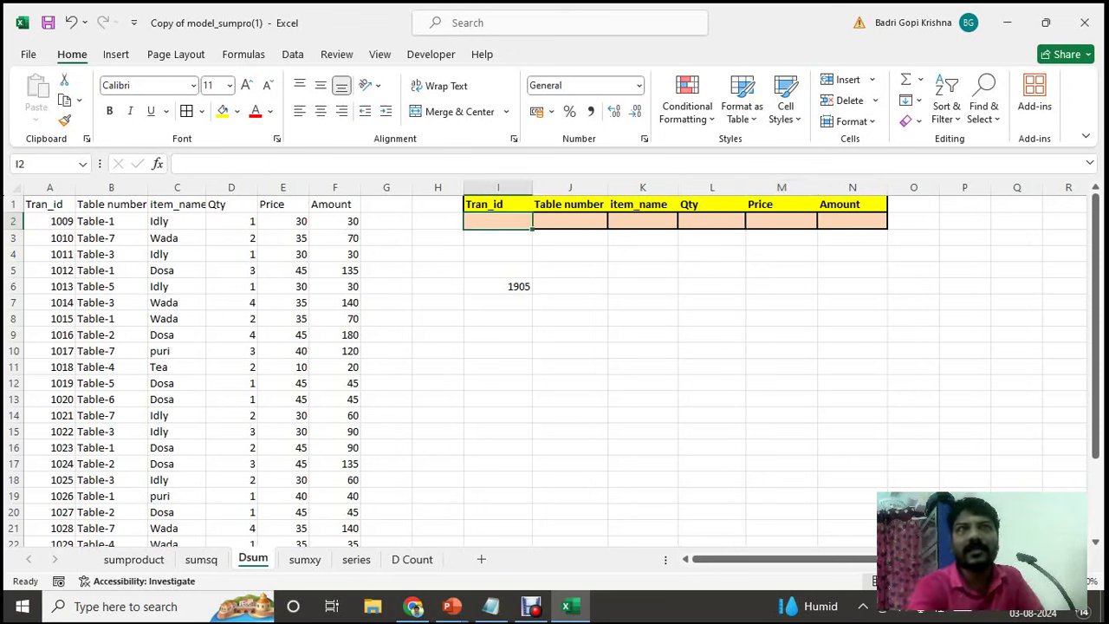
{"action": "key", "text": "Right"}
{"action": "key", "text": "Right"}
{"action": "key", "text": "Right"}
{"action": "key", "text": "Right"}
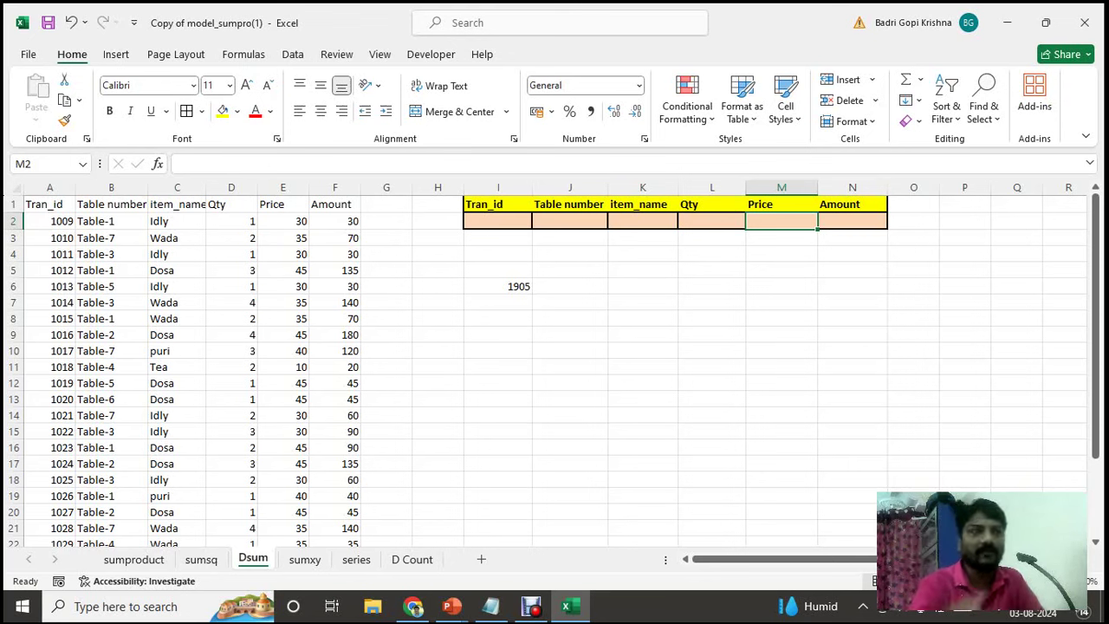
{"action": "type", "text": ">45"}
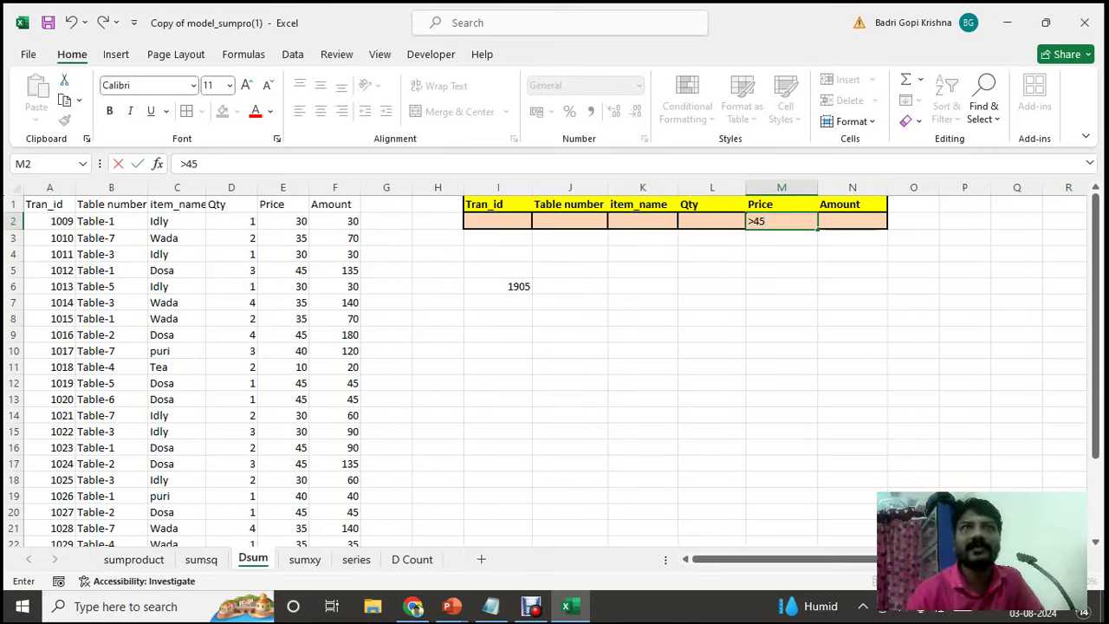
{"action": "key", "text": "Return"}
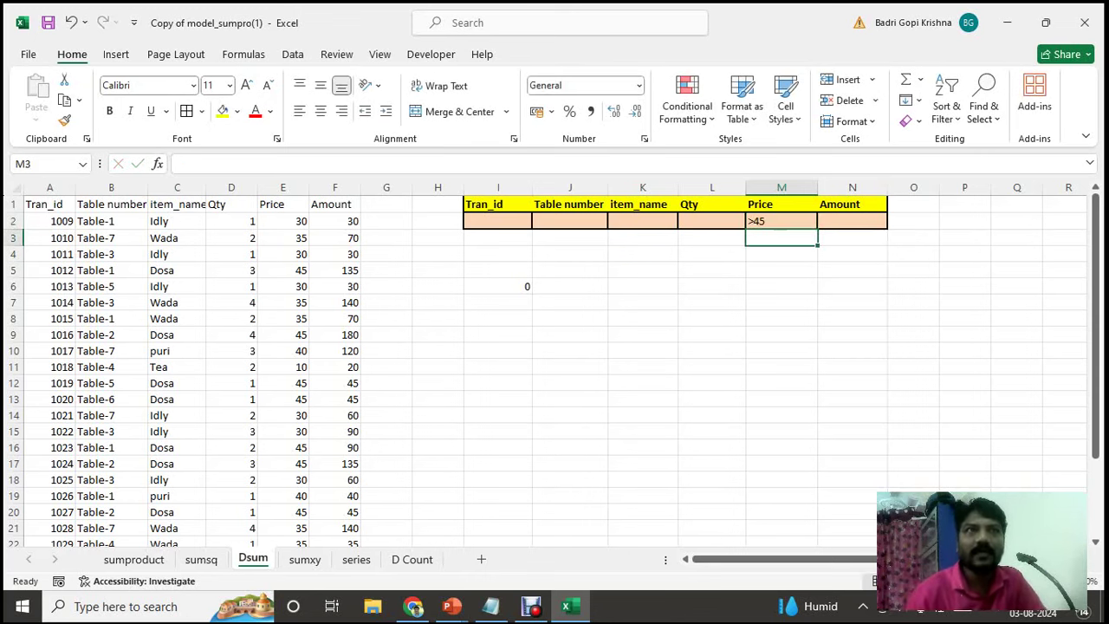
Step: Change the Price criterion in M2 to >=45
{"action": "key", "text": "Up"}
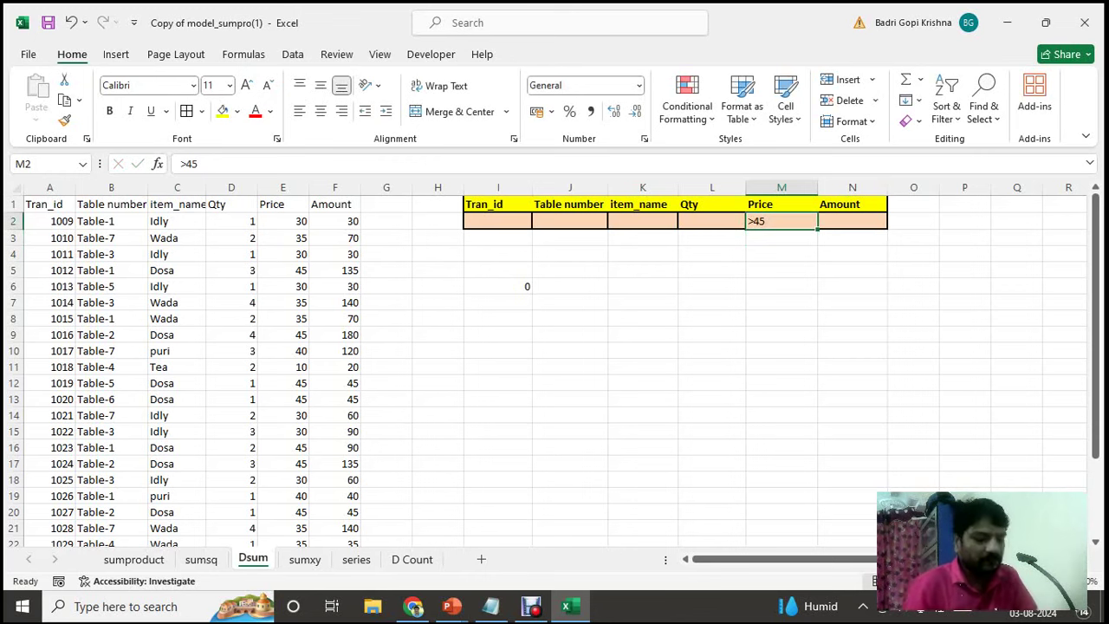
{"action": "double_click", "coordinate": [753, 221]}
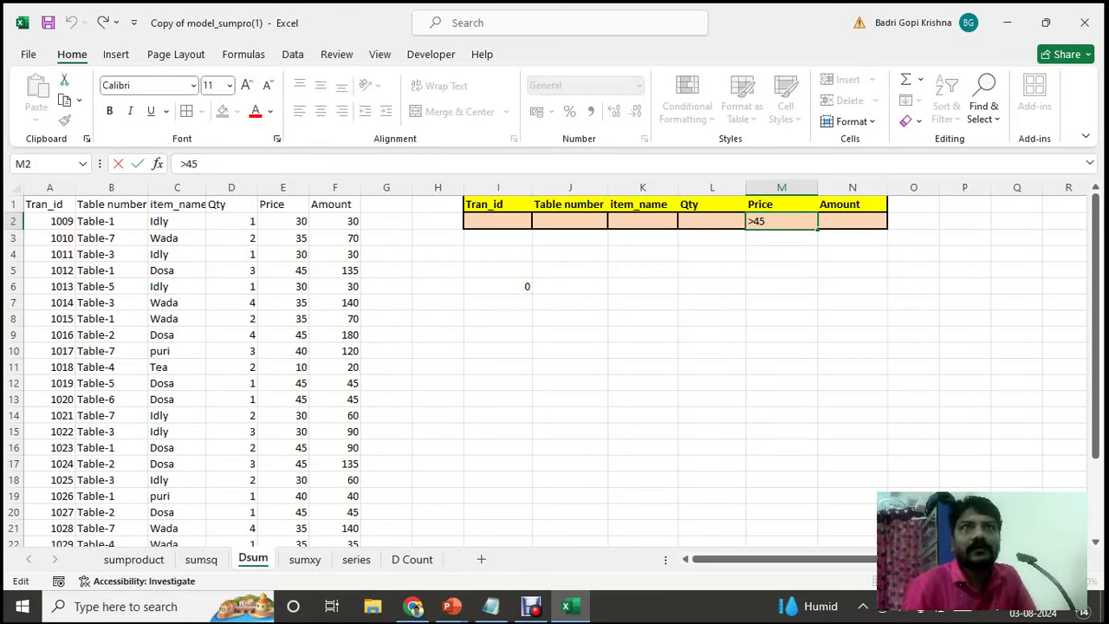
{"action": "key", "text": "BackSpace"}
{"action": "key", "text": "Delete"}
{"action": "key", "text": "Delete"}
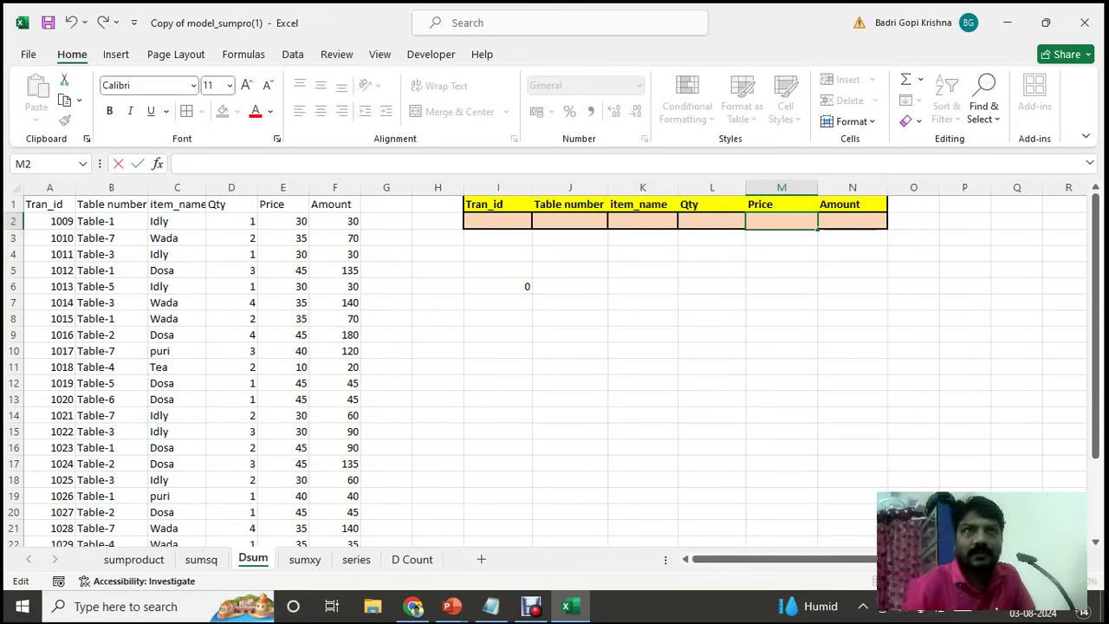
{"action": "type", "text": ">=45"}
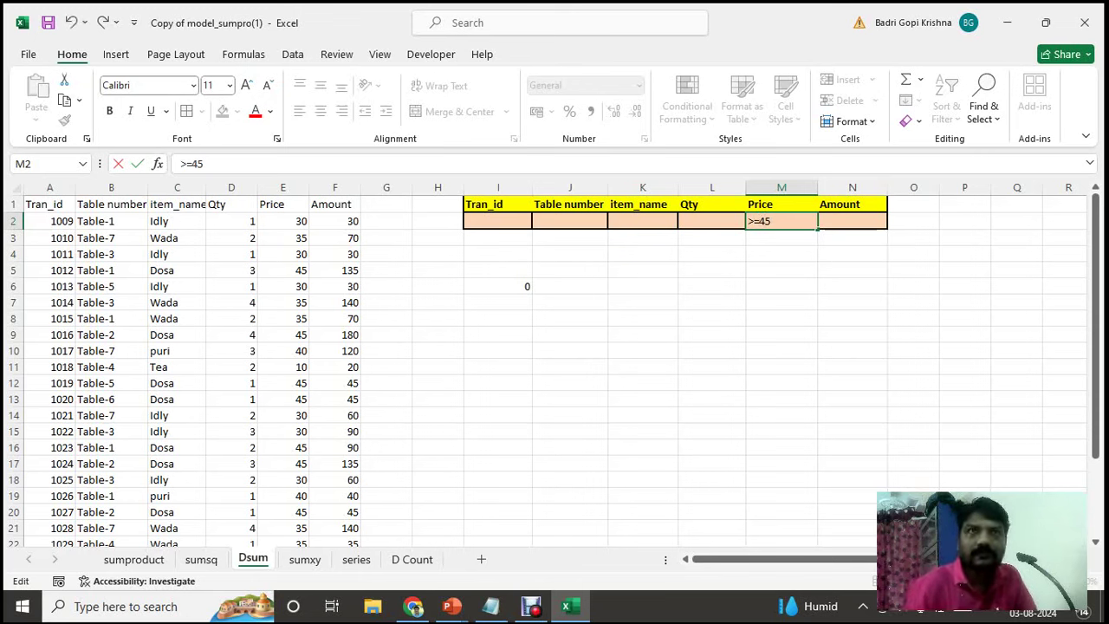
{"action": "key", "text": "ctrl+Return"}
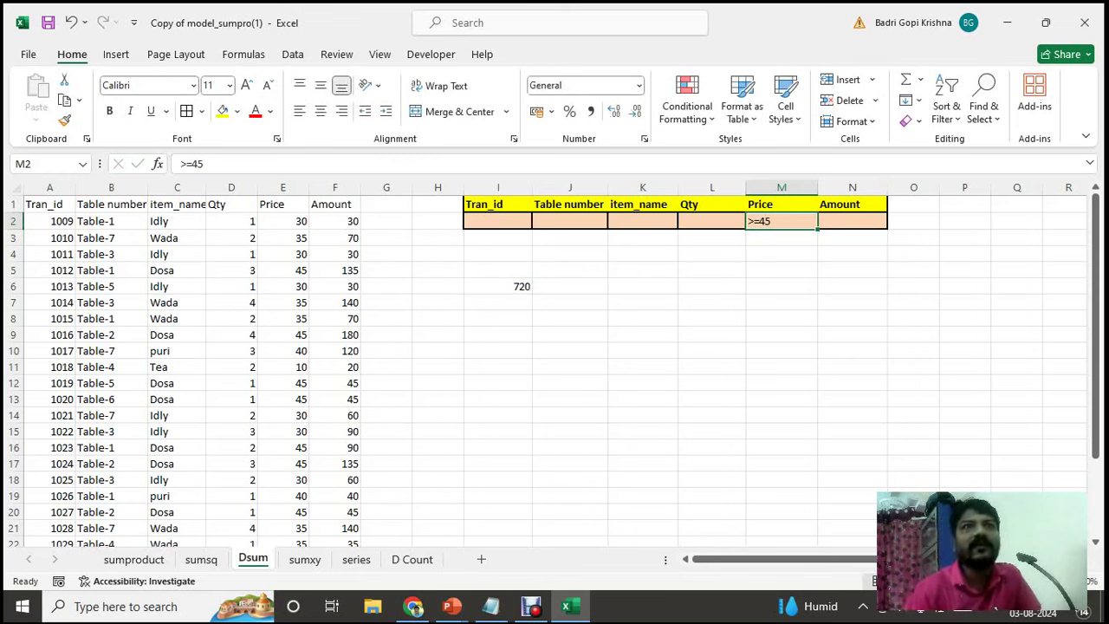
Step: Examine the DSUM formula and its result in I6 for the Price criterion
{"action": "left_click", "coordinate": [780, 237]}
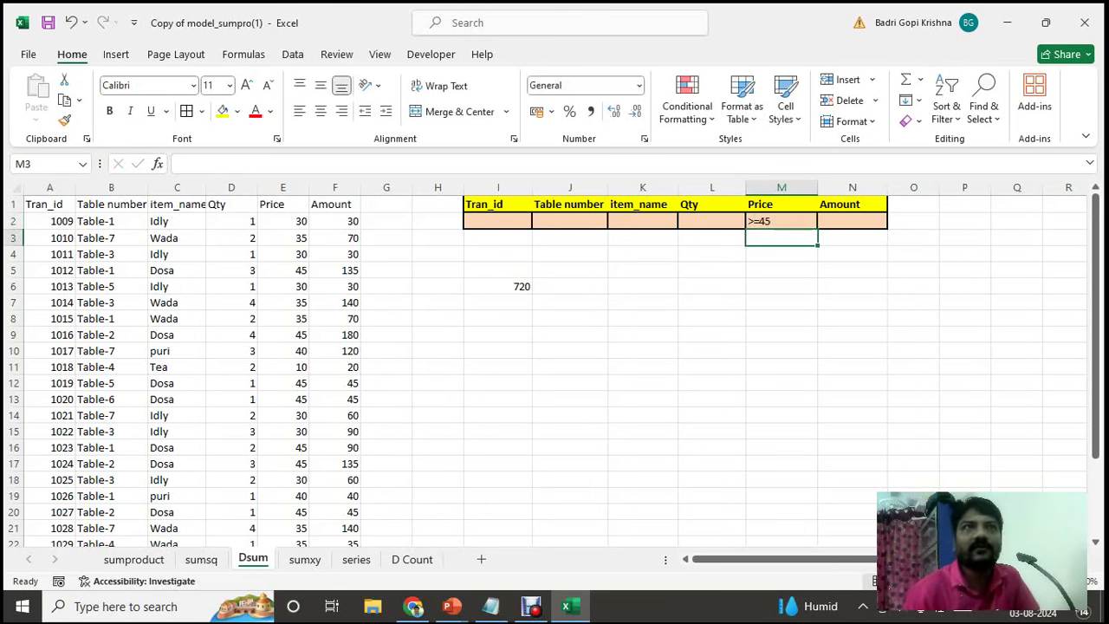
{"action": "key", "text": "Left"}
{"action": "key", "text": "Left"}
{"action": "key", "text": "Left"}
{"action": "key", "text": "Left"}
{"action": "key", "text": "Down"}
{"action": "key", "text": "Down"}
{"action": "key", "text": "Down"}
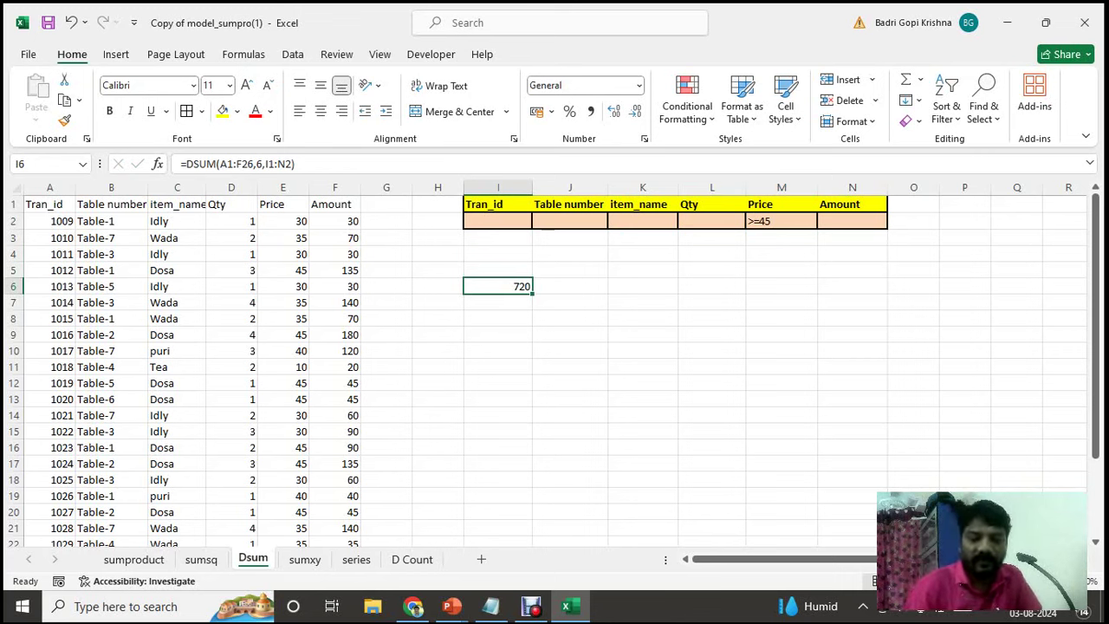
Step: Clear the Price criterion in M2
{"action": "key", "text": "Delete"}
{"action": "key", "text": "Up"}
{"action": "key", "text": "Up"}
{"action": "key", "text": "Up"}
{"action": "key", "text": "Up"}
{"action": "key", "text": "Right"}
{"action": "key", "text": "Right"}
{"action": "key", "text": "Right"}
{"action": "key", "text": "Right"}
{"action": "key", "text": "Delete"}
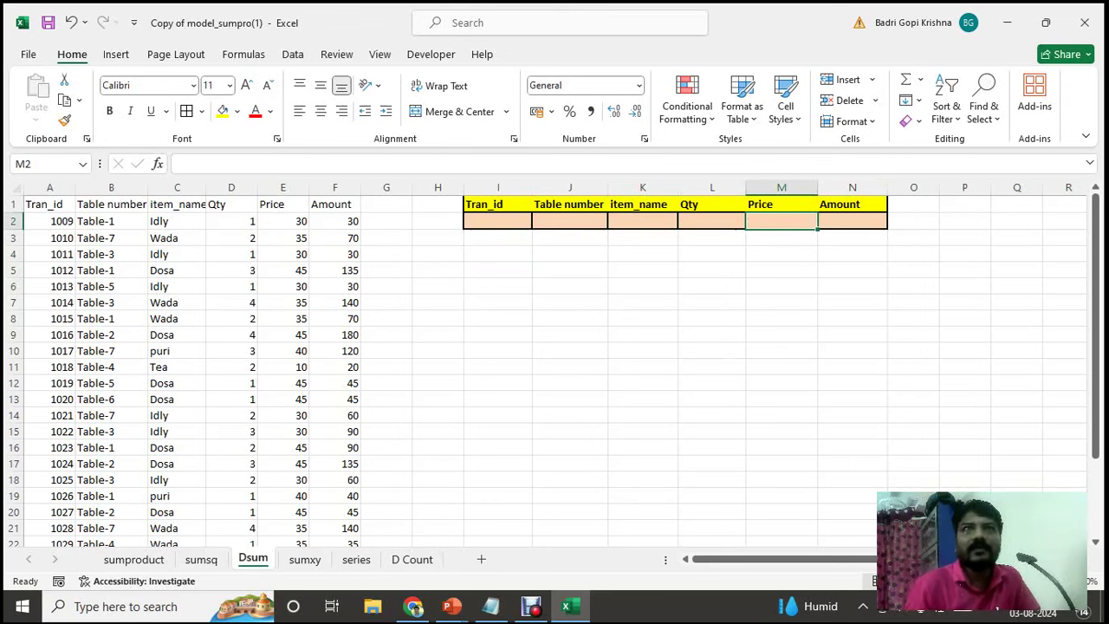
Step: Enter >4 as the Qty criterion in L2 to check the DSUM result in I6, and clear it again
{"action": "key", "text": "Left"}
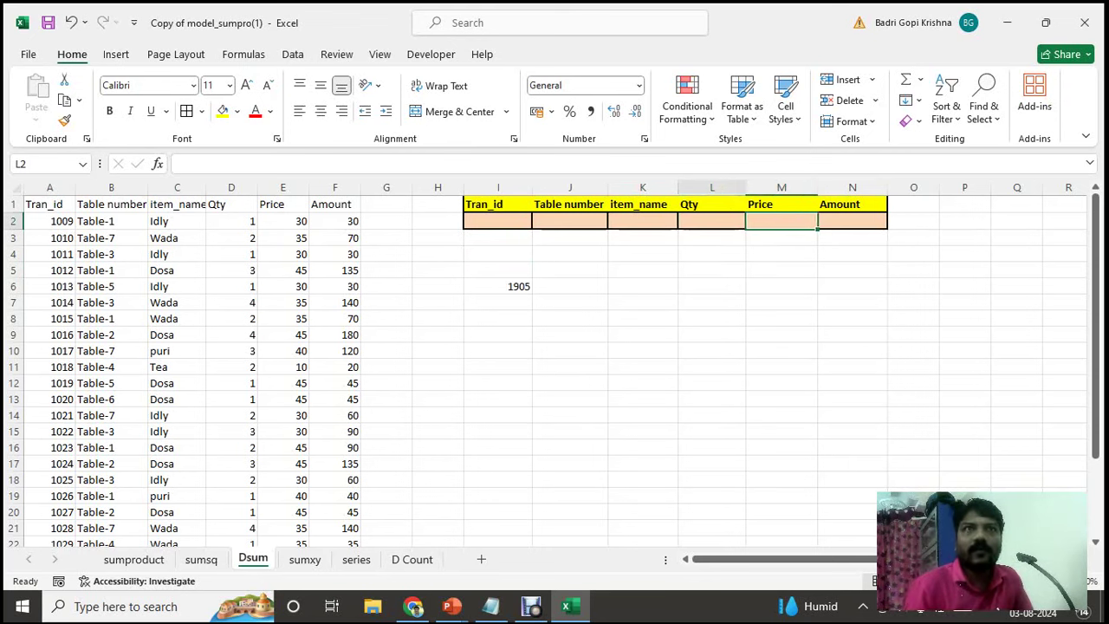
{"action": "type", "text": ">4"}
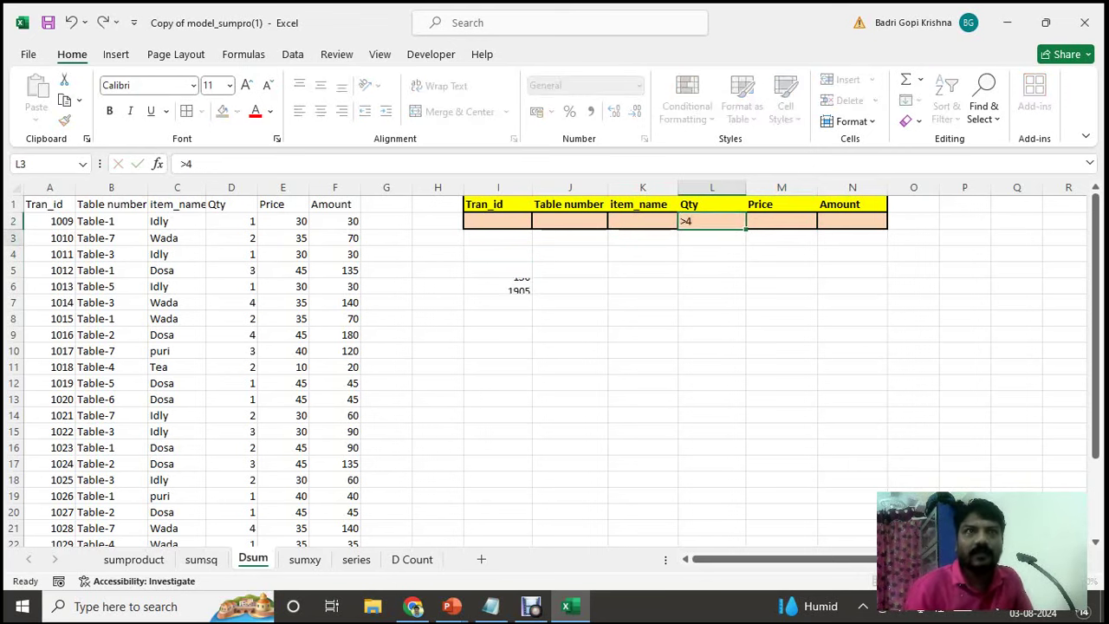
{"action": "key", "text": "ctrl+Return"}
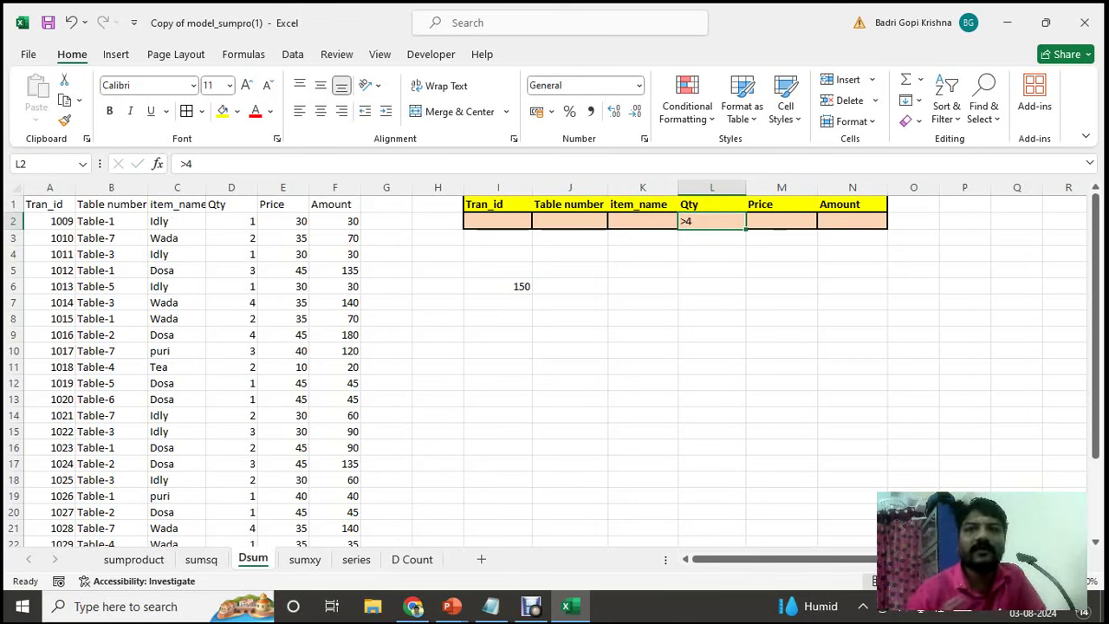
{"action": "key", "text": "Delete"}
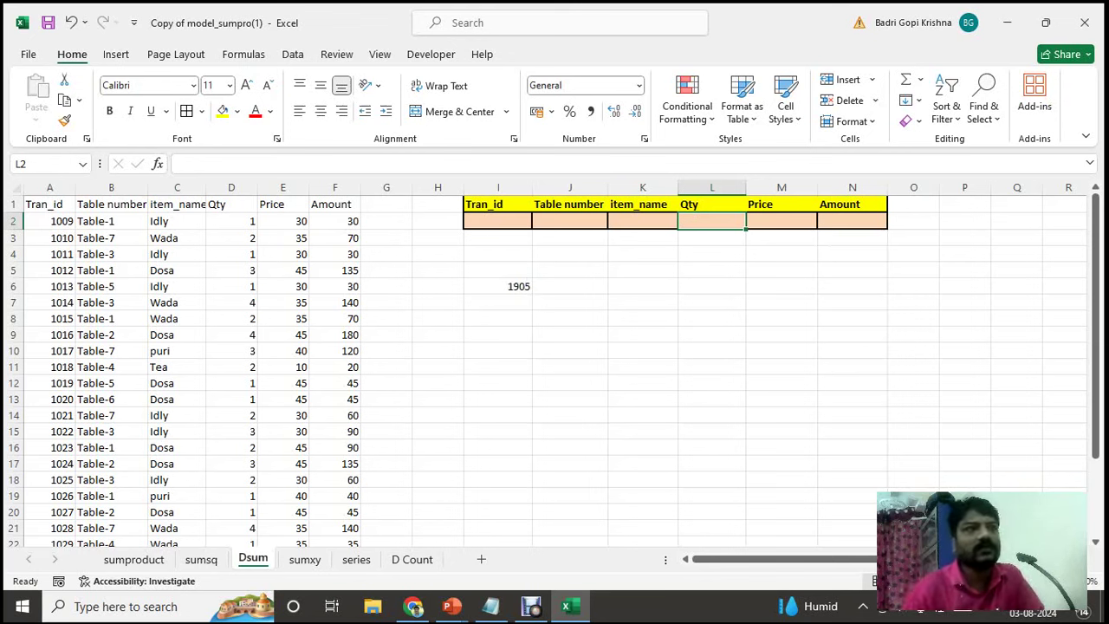